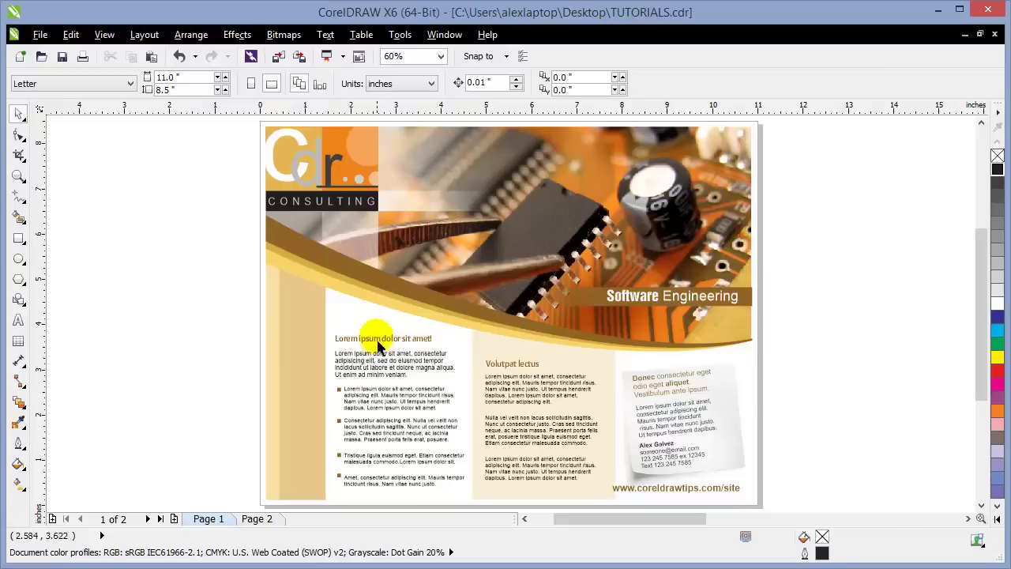
left_click(444, 203)
left_click_drag(426, 213, 446, 192)
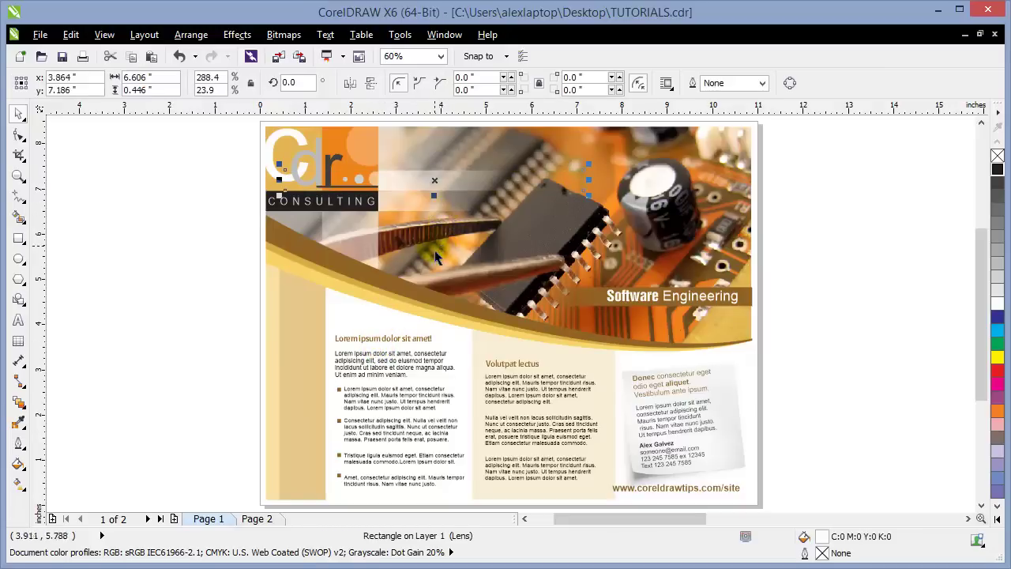
left_click(180, 57)
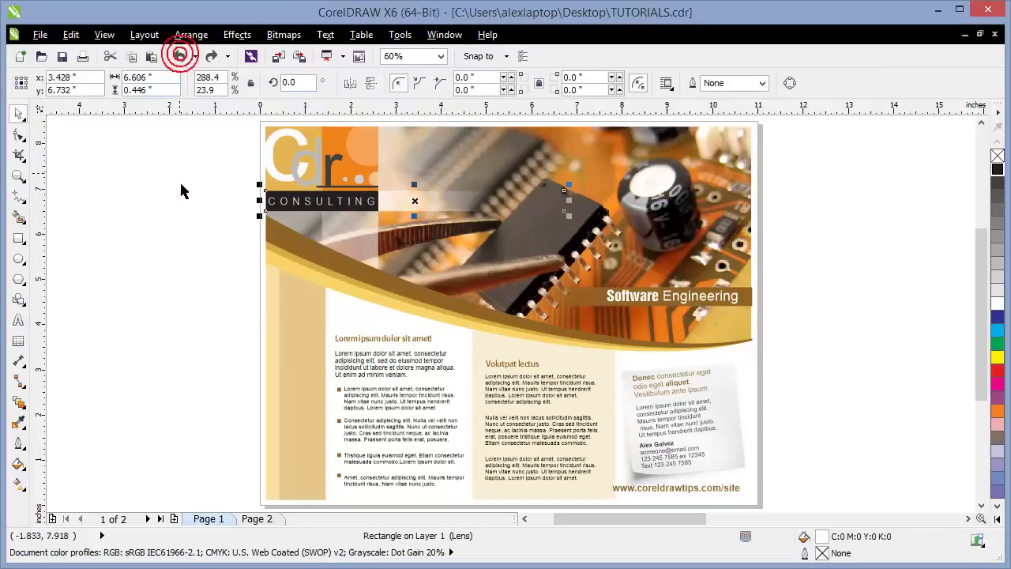
left_click(181, 189)
left_click(254, 223)
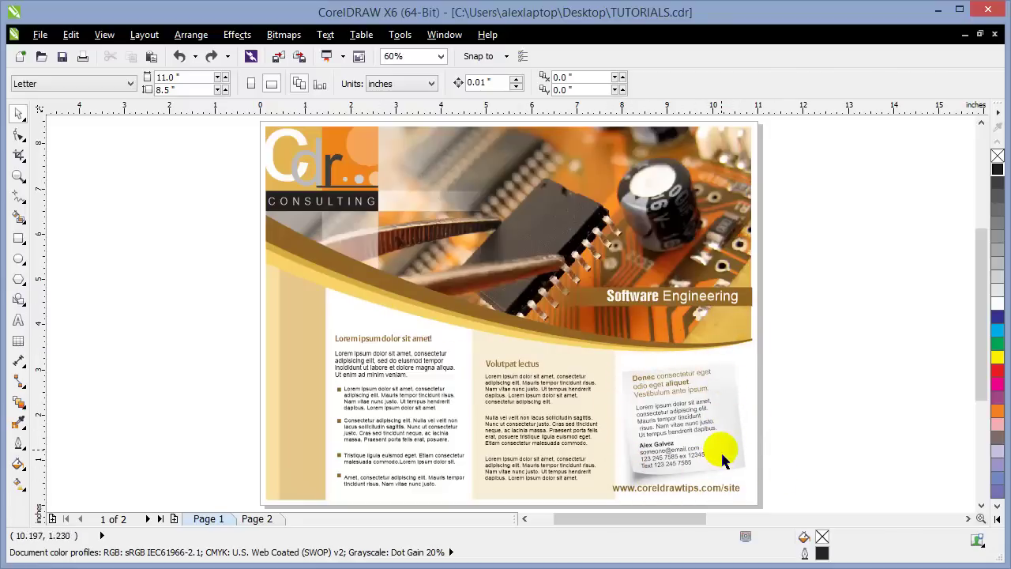
Go to Page 2 and move all the loose brochure elements closer to the blank page
left_click(257, 519)
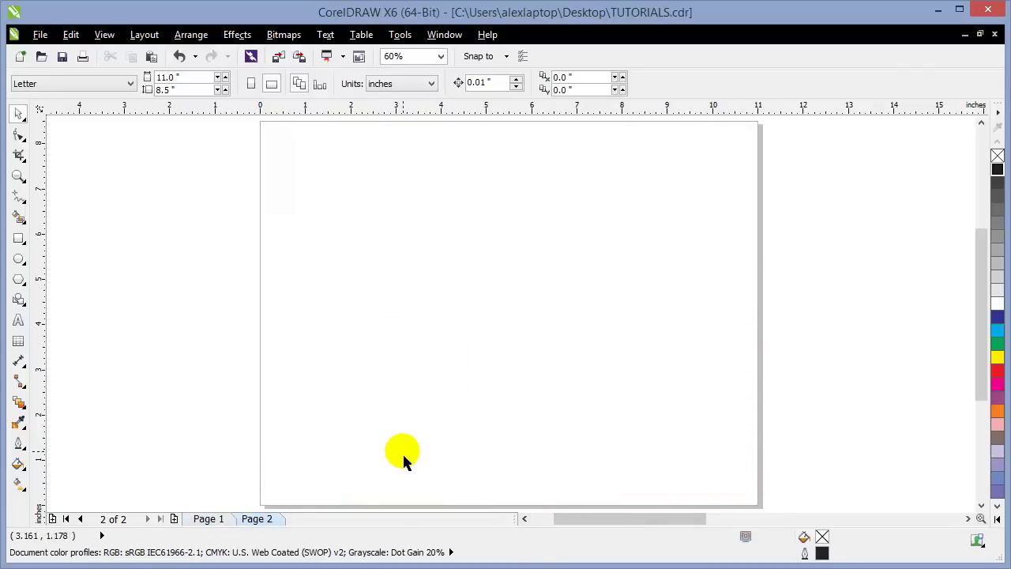
key("F4")
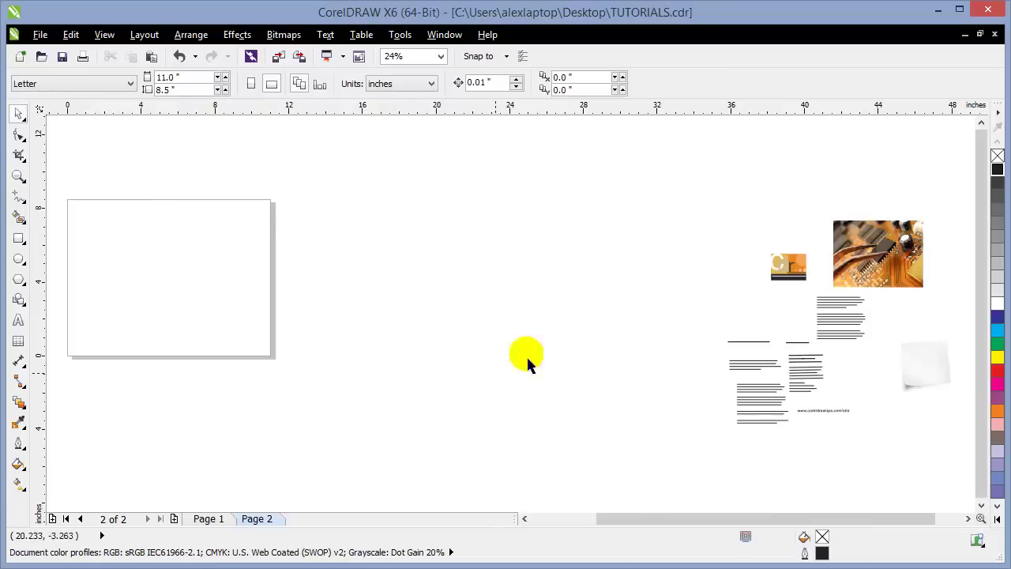
left_click_drag(701, 181, 875, 444)
left_click_drag(716, 359, 406, 342)
left_click(588, 364)
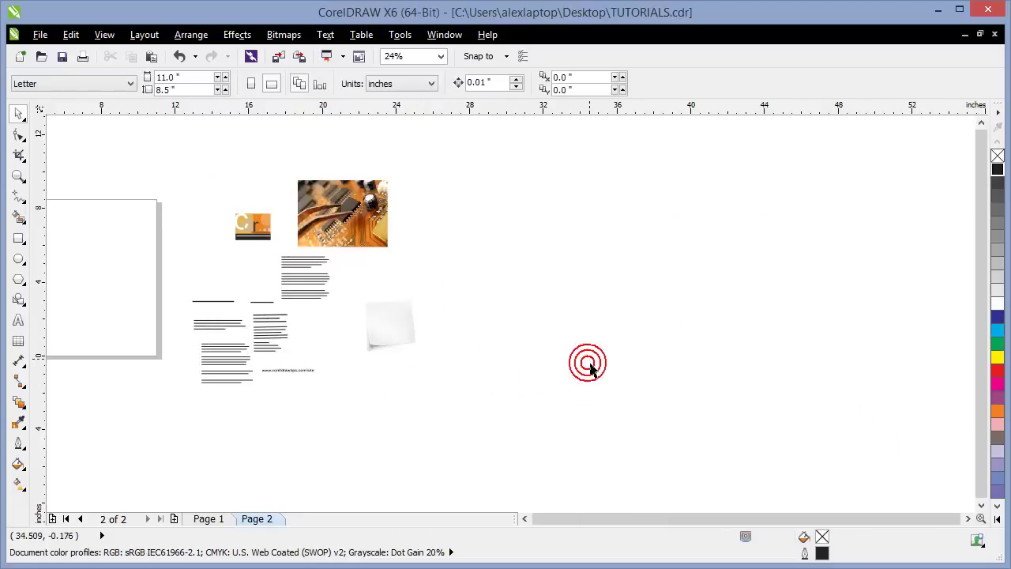
key("F4")
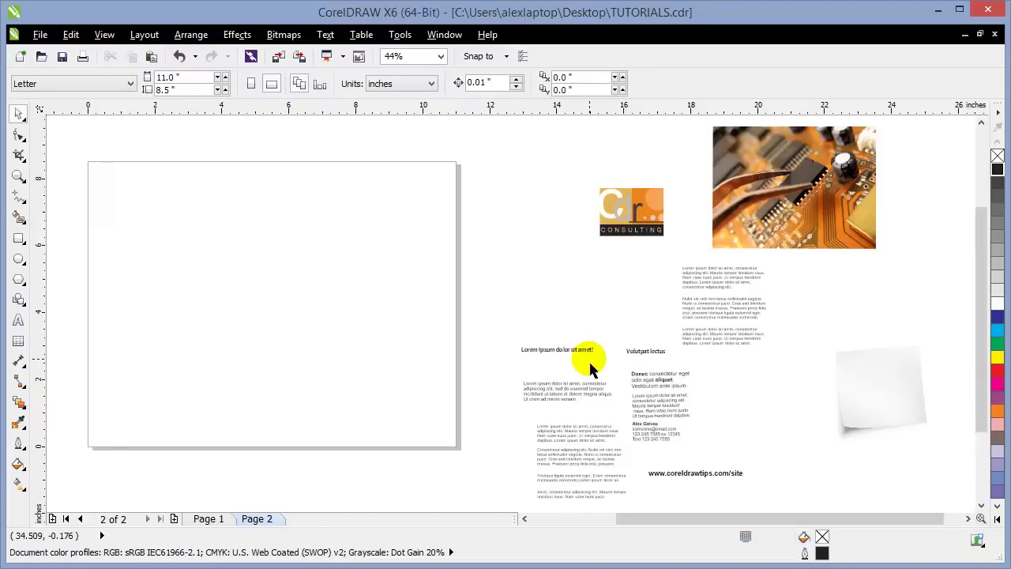
Arrange the Cdr Consulting logo, the circuit board photo and the paper note image close together beside the page
left_click_drag(628, 237, 540, 211)
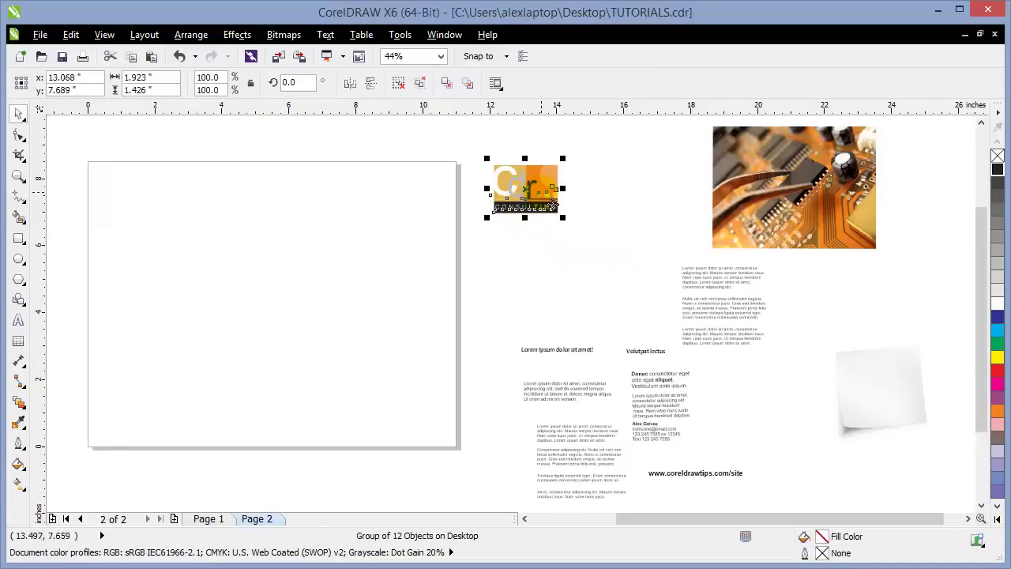
left_click_drag(749, 235, 613, 235)
left_click(907, 412)
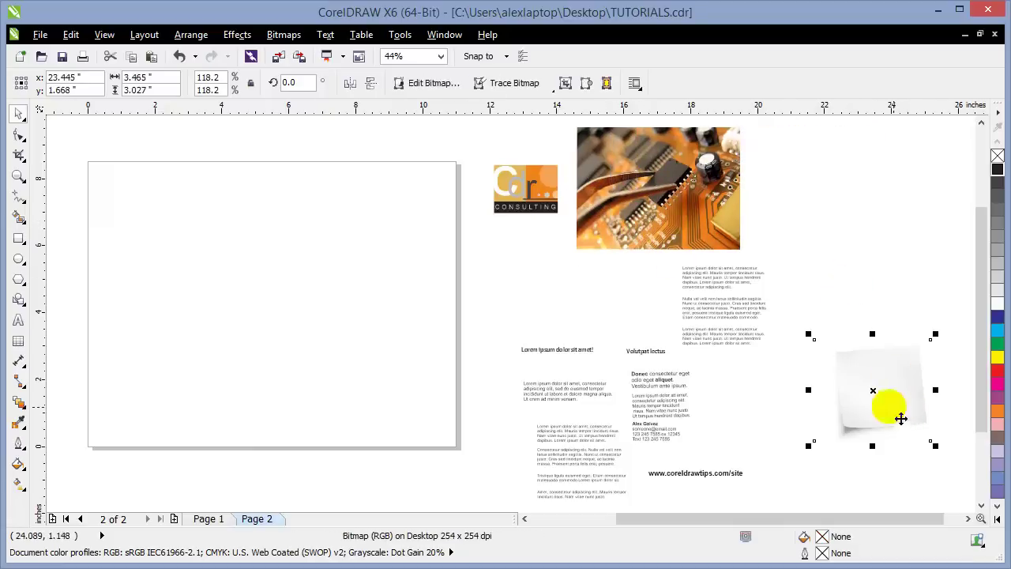
left_click_drag(881, 406, 553, 307)
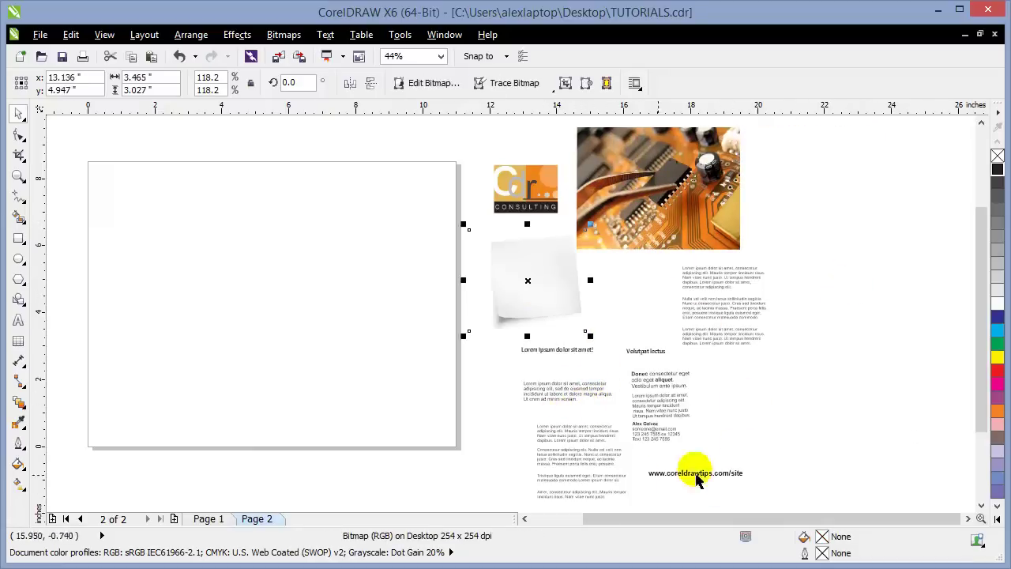
left_click(859, 470)
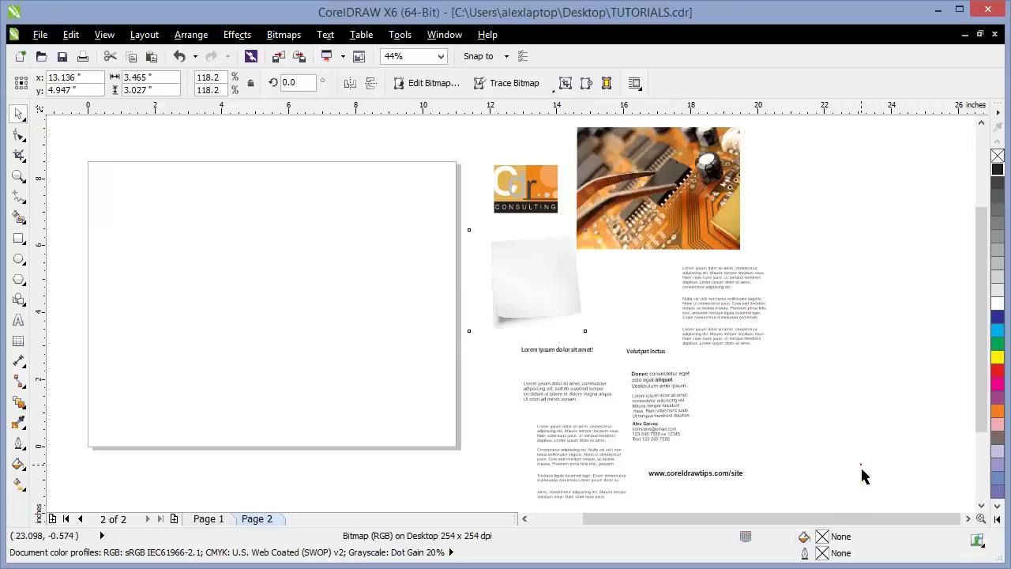
left_click(525, 518)
left_click(525, 518)
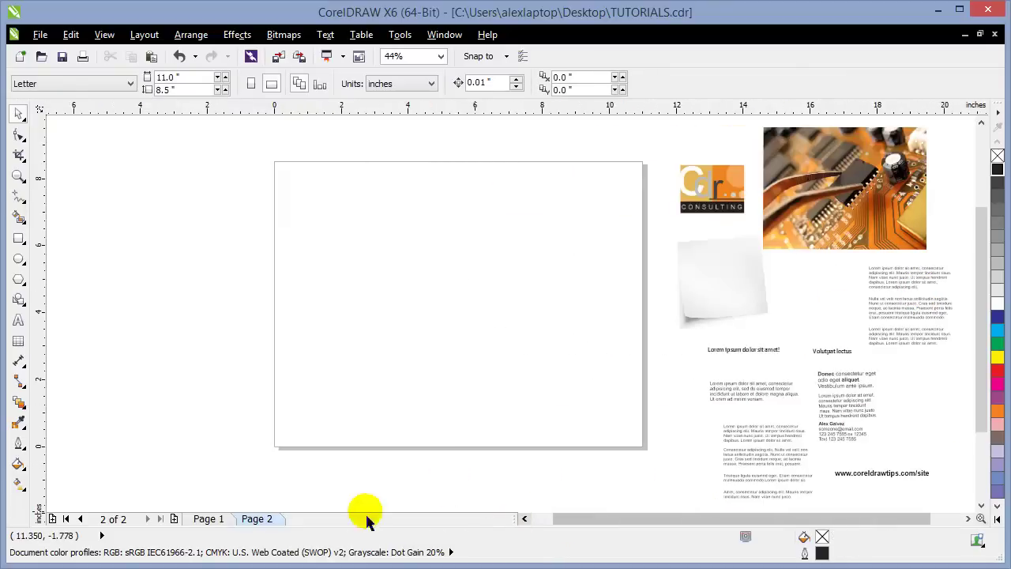
Review the finished brochure on Page 1, then draw a rectangle about 8.02 by 5.83 inches on Page 2
left_click(207, 519)
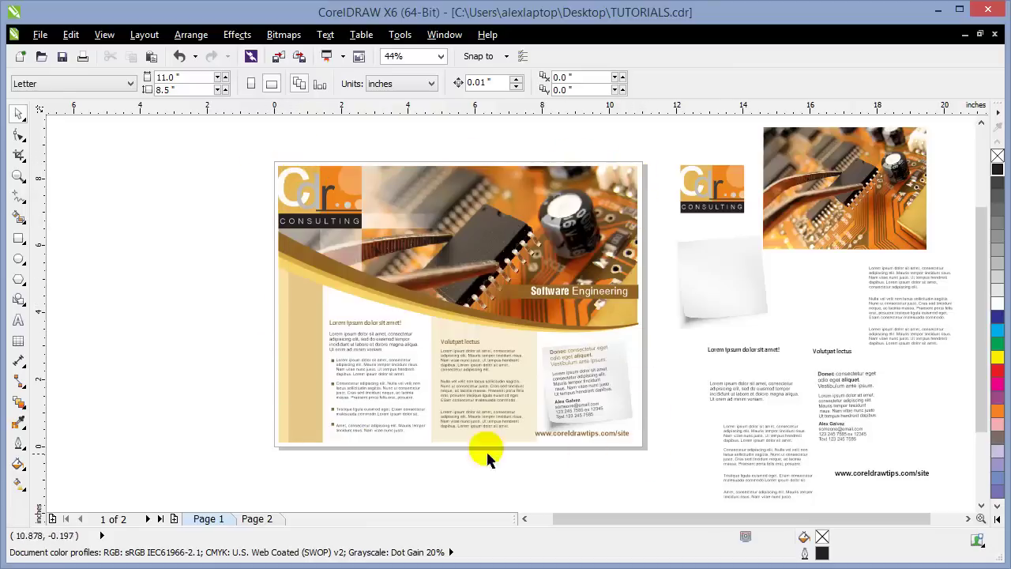
left_click(254, 519)
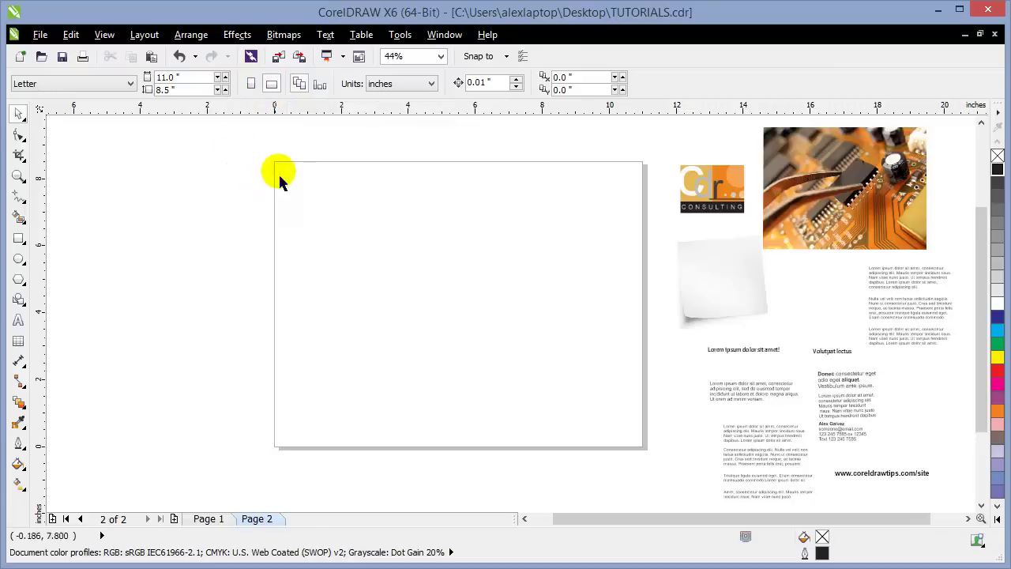
left_click(18, 241)
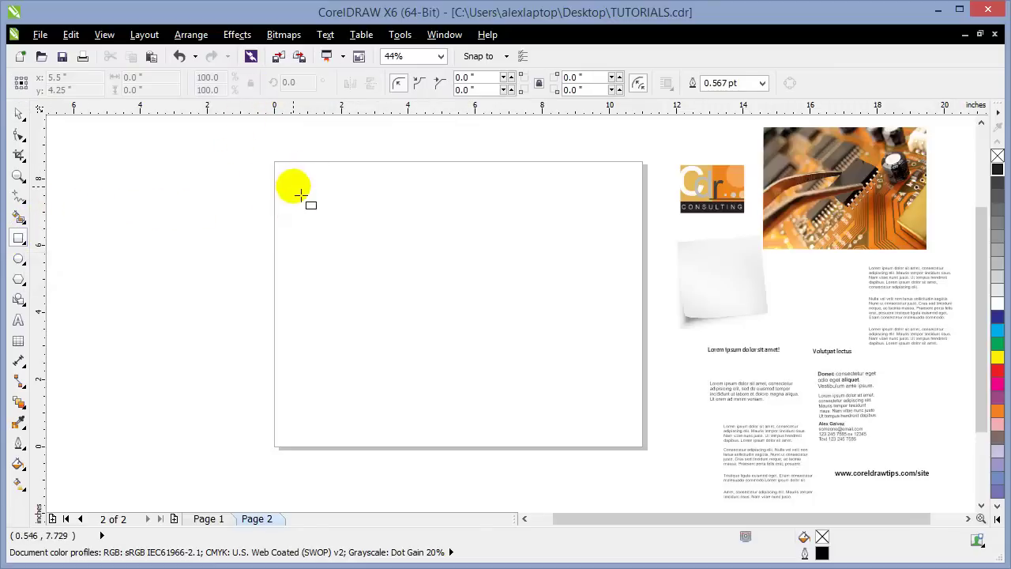
mouse_move(298, 193)
left_mouse_down()
mouse_move(564, 369)
mouse_move(568, 389)
left_mouse_up()
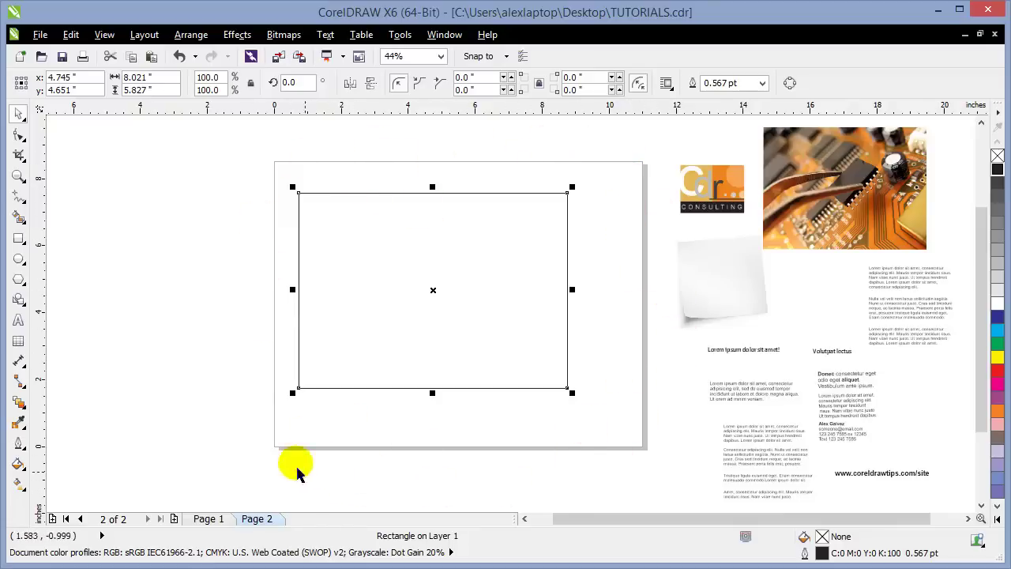
left_click(200, 271)
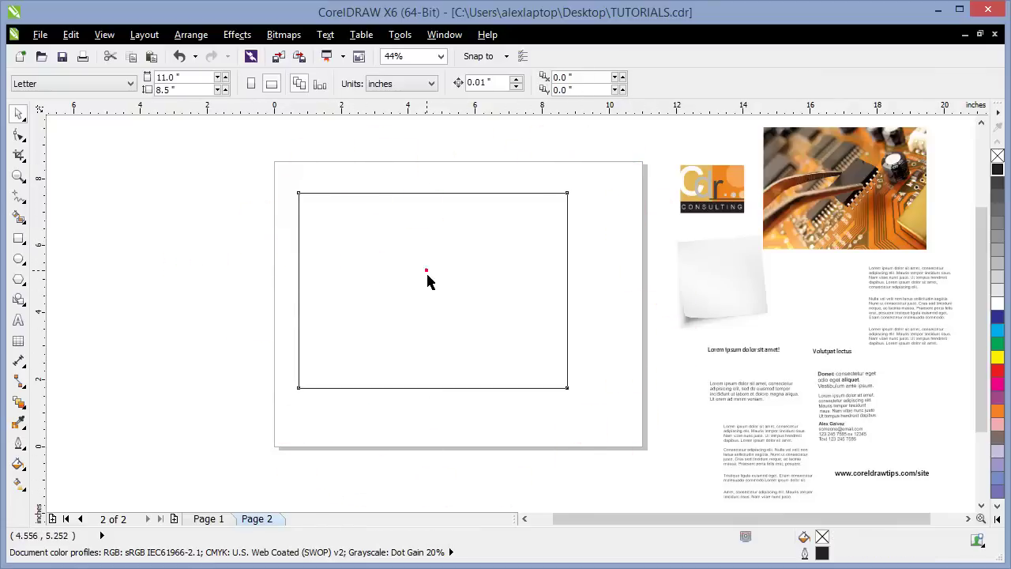
Resize the rectangle to 10.75 inches wide and 8.25 inches high
left_click_drag(426, 277, 447, 291)
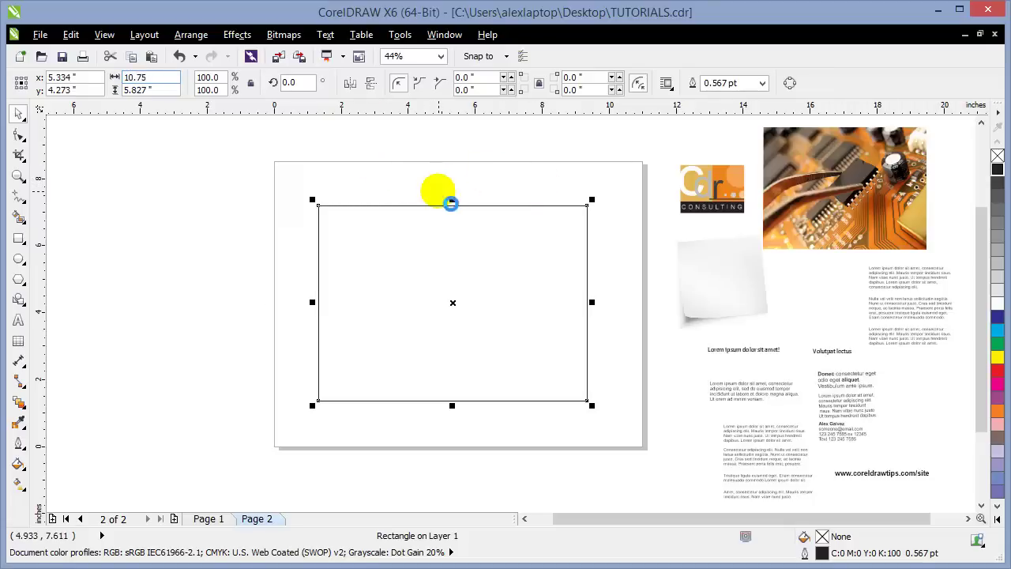
left_click_drag(449, 203, 441, 199)
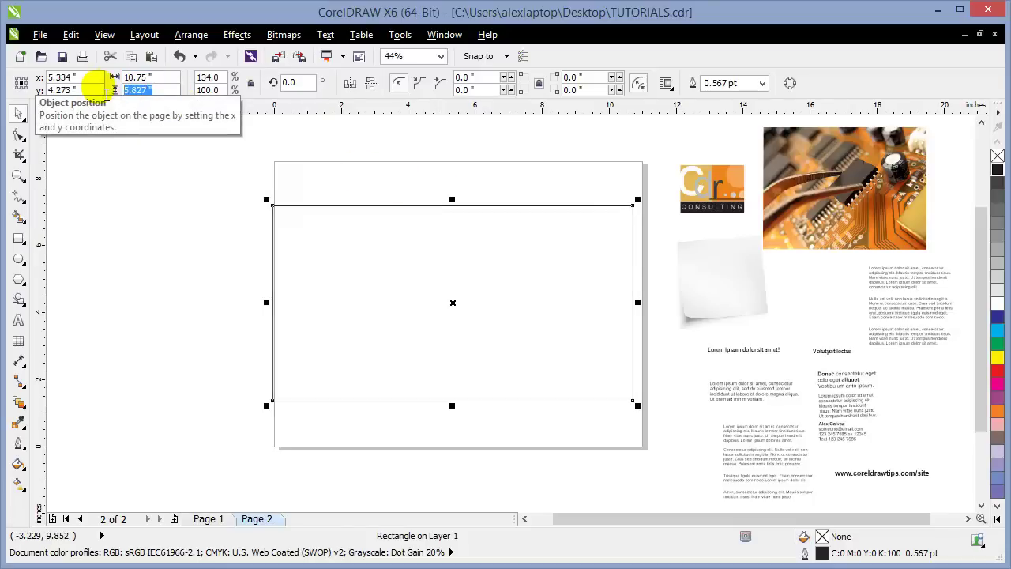
type("8")
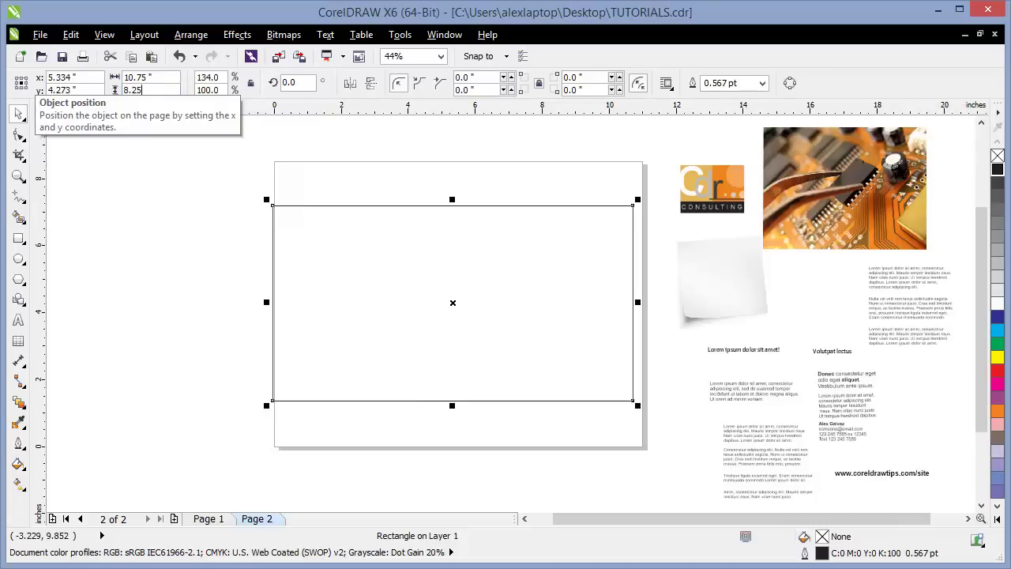
type(".25")
left_click(179, 193)
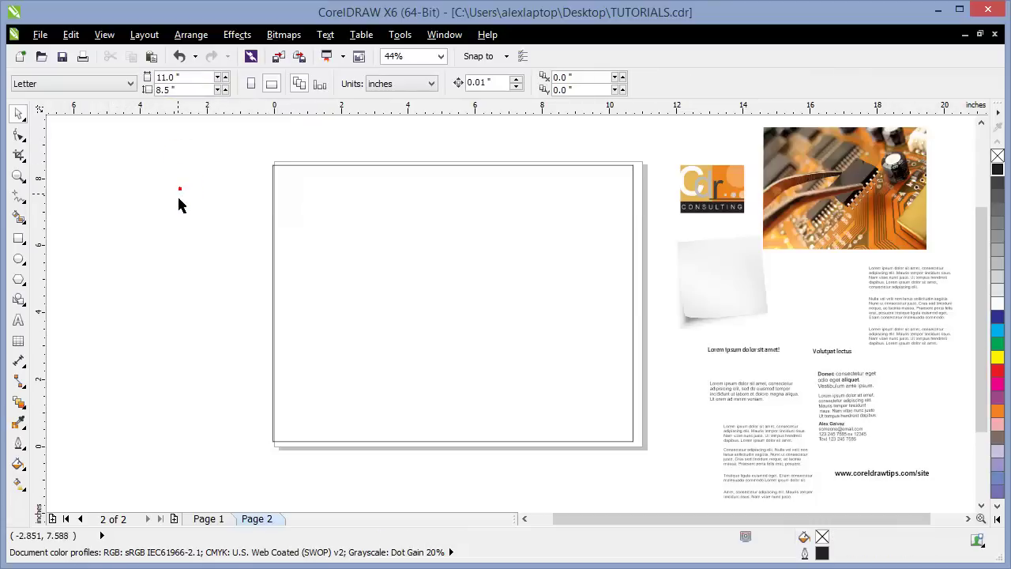
Center the rectangle on the page
left_click_drag(319, 289, 284, 281)
left_click_drag(398, 269, 388, 254)
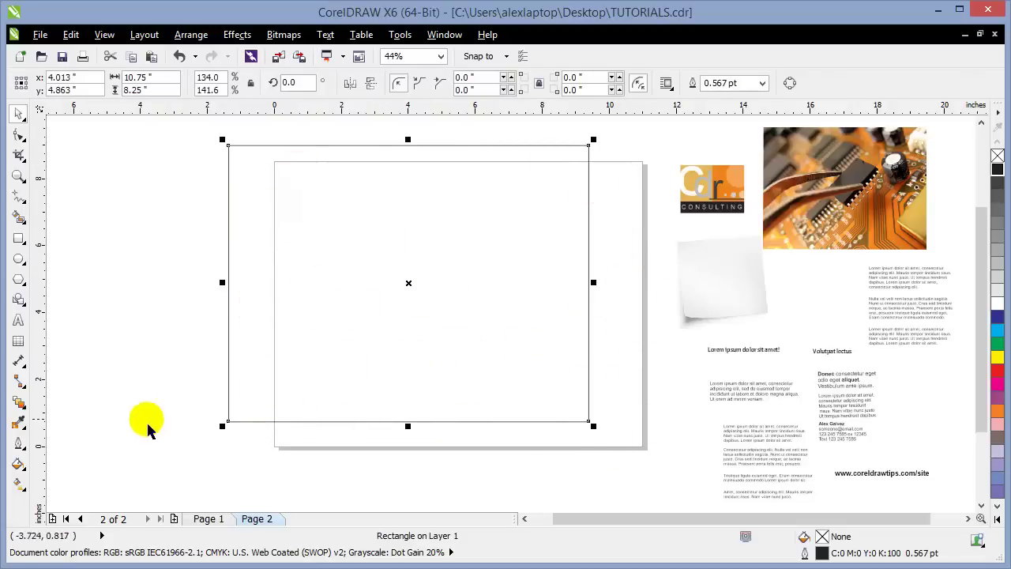
key("p")
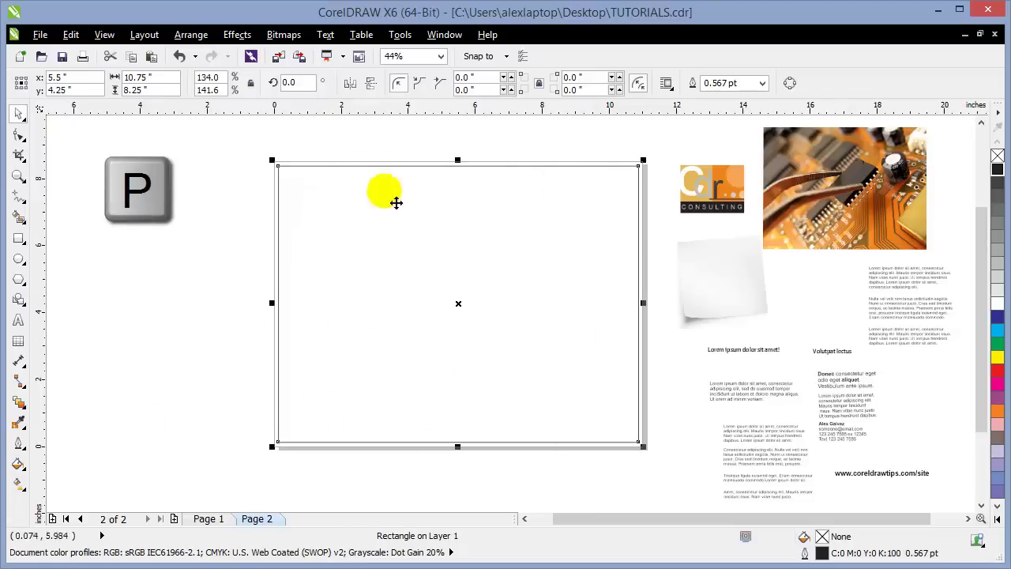
left_click(168, 283)
Add a horizontal guideline near the rectangle's top edge, at about 8.34 inches
left_click(19, 176)
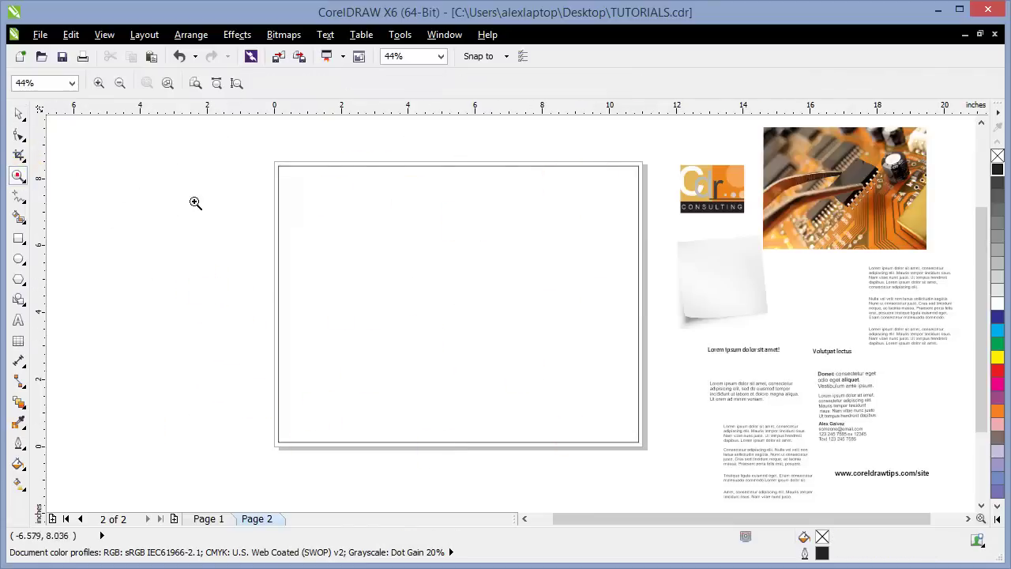
left_click_drag(565, 397, 662, 470)
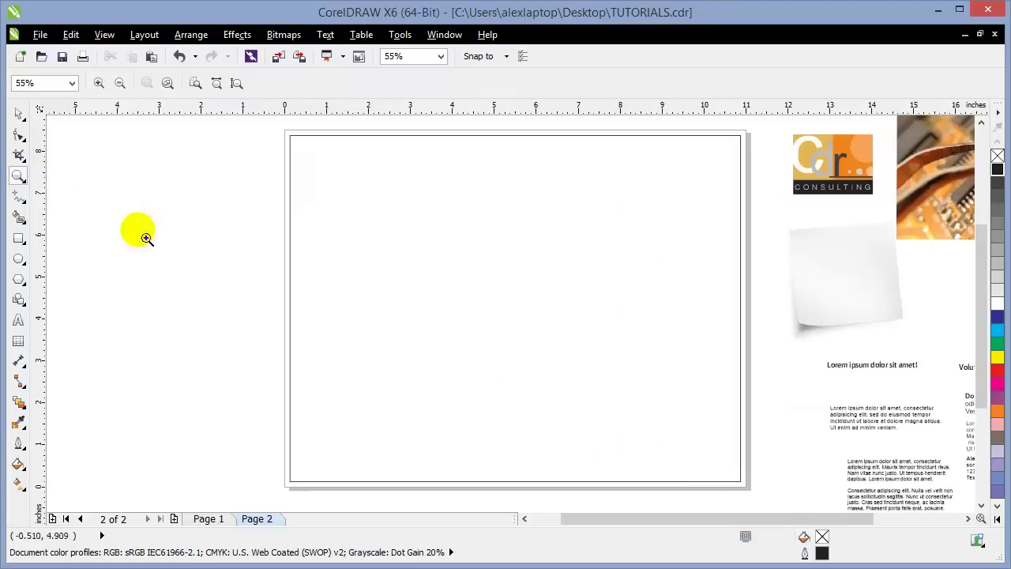
left_click(19, 113)
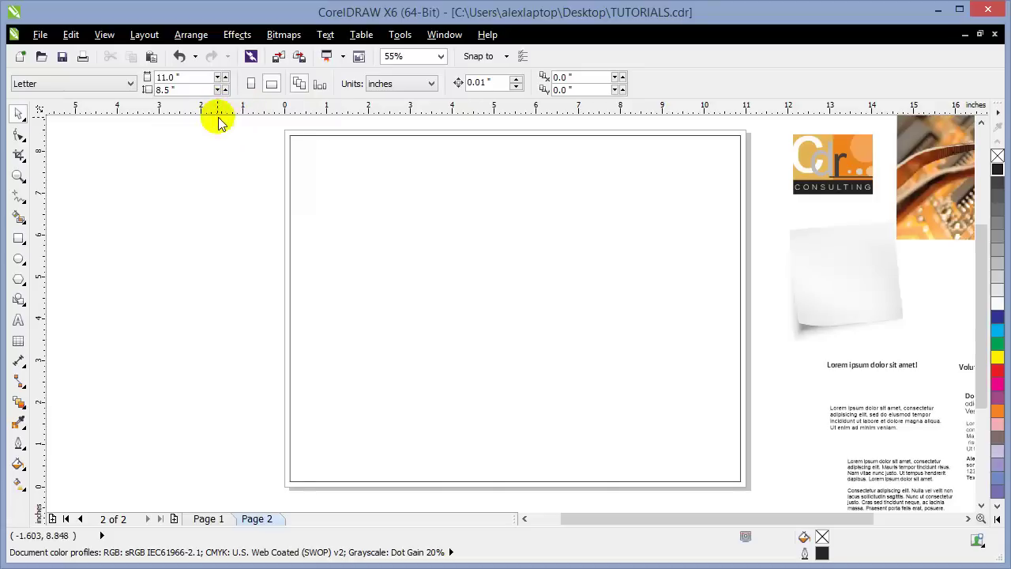
left_click_drag(219, 120, 235, 141)
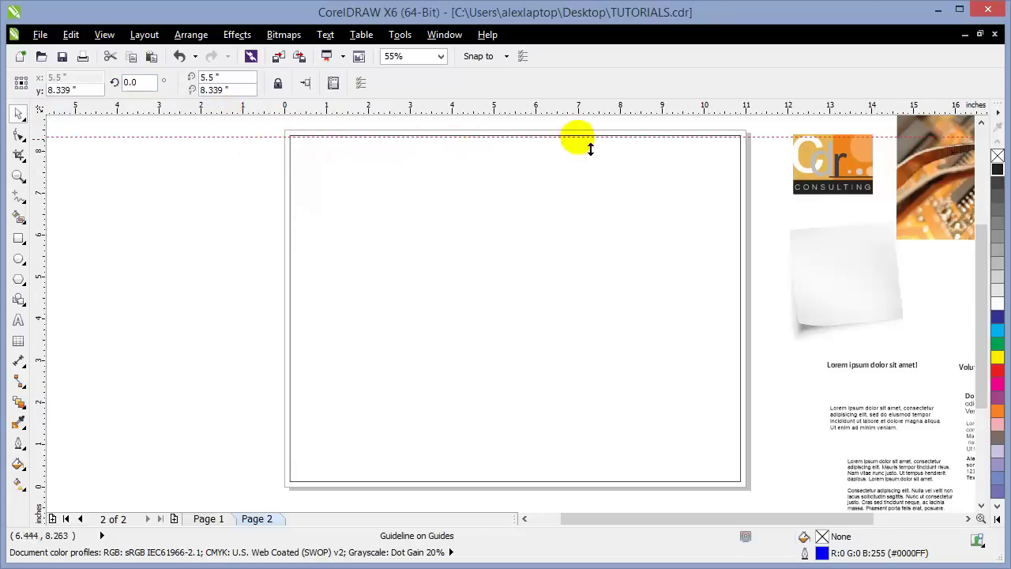
Enable Snap to Objects and snap the horizontal guideline onto the rectangle's top edge at 8.375 inches
left_click(103, 34)
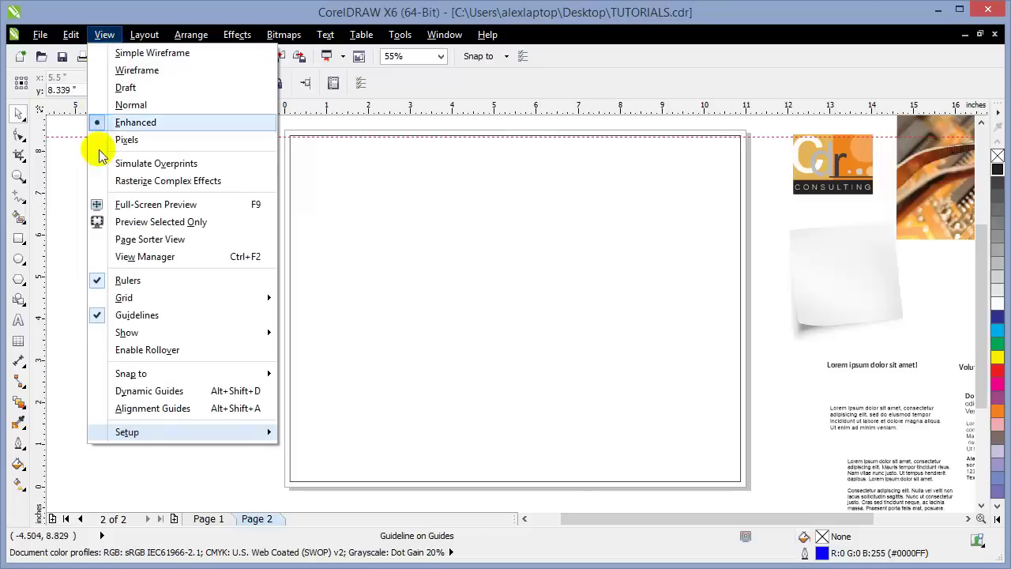
mouse_move(136, 374)
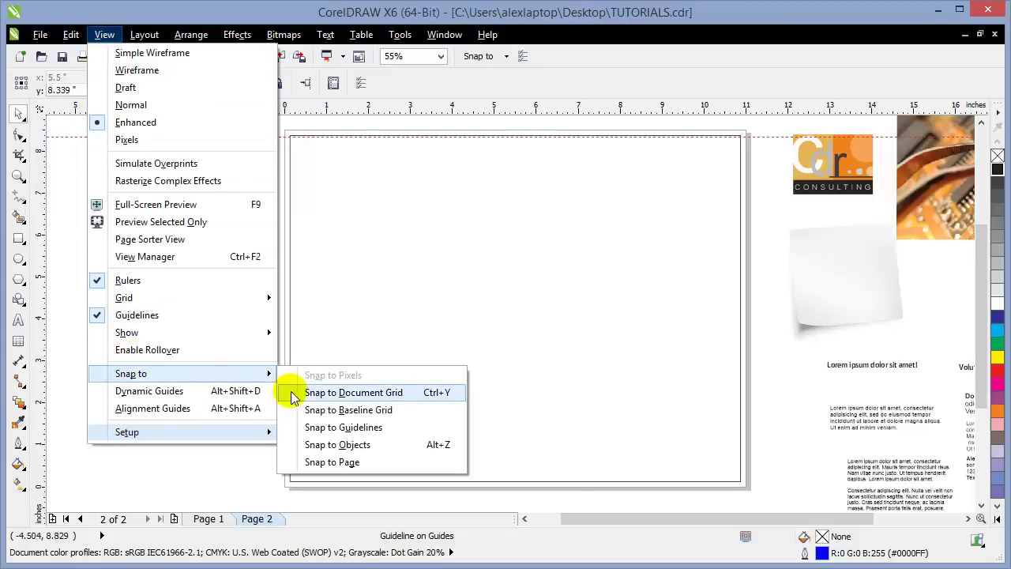
left_click(345, 450)
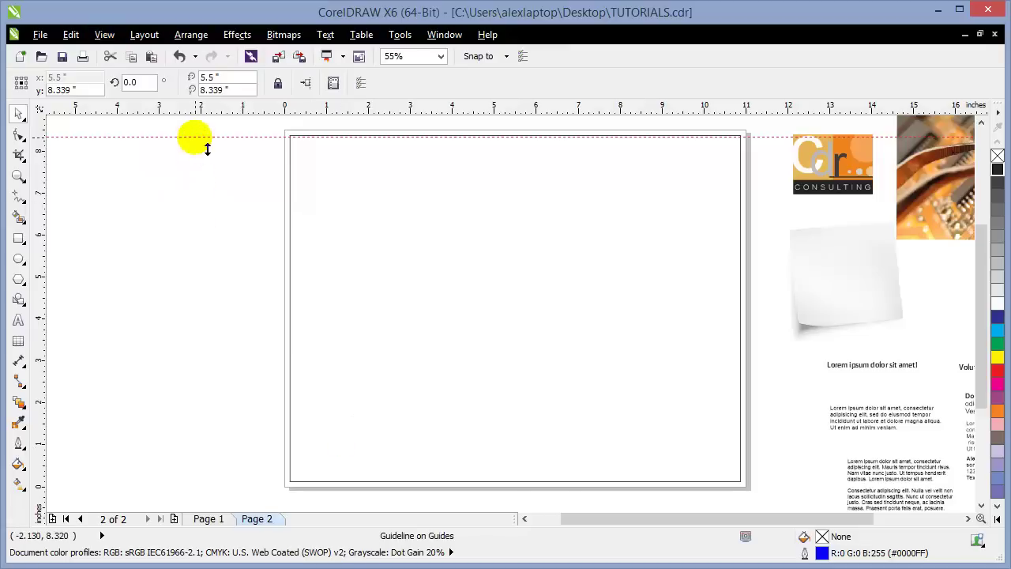
left_click_drag(195, 136, 366, 177)
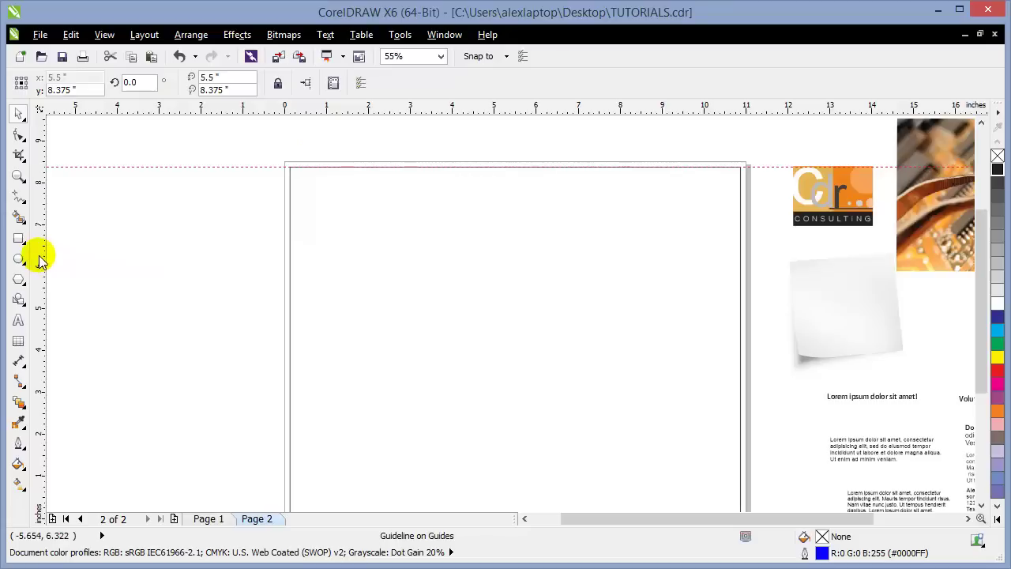
Add guidelines snapped to the rectangle's left, right and bottom edges
left_click_drag(41, 262, 289, 275)
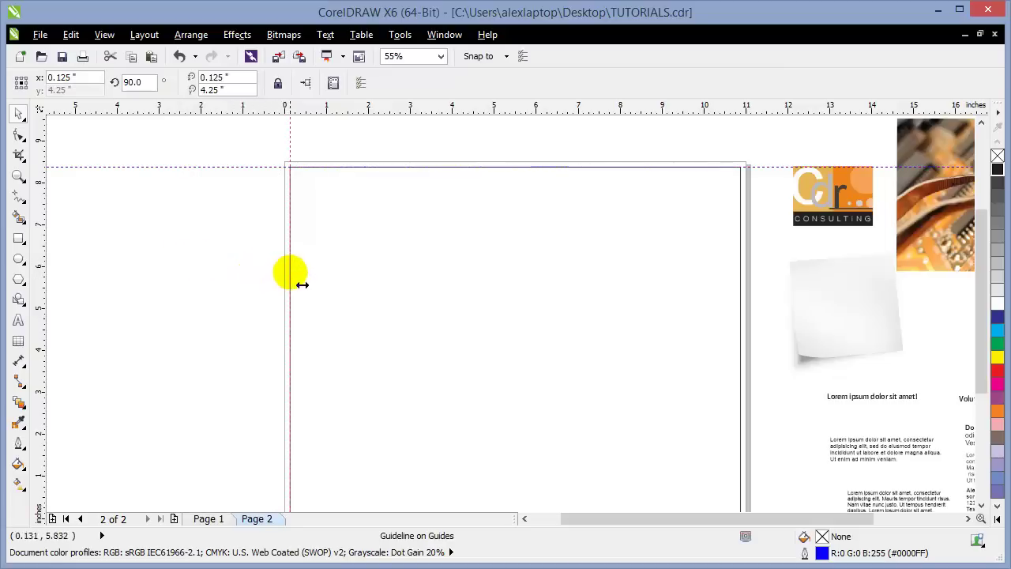
left_click_drag(38, 255, 740, 274)
left_click_drag(650, 106, 644, 169)
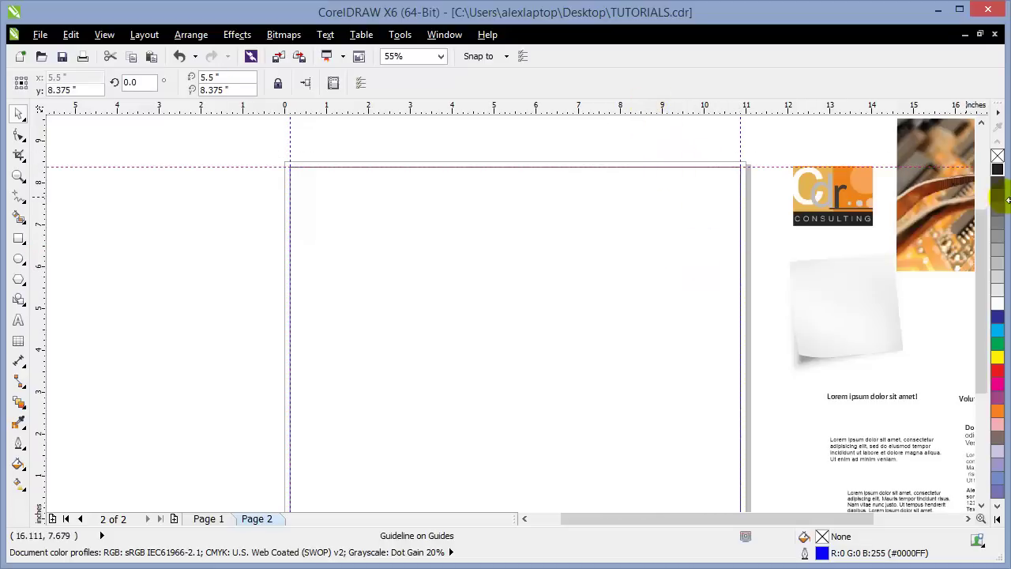
left_click_drag(982, 215, 983, 328)
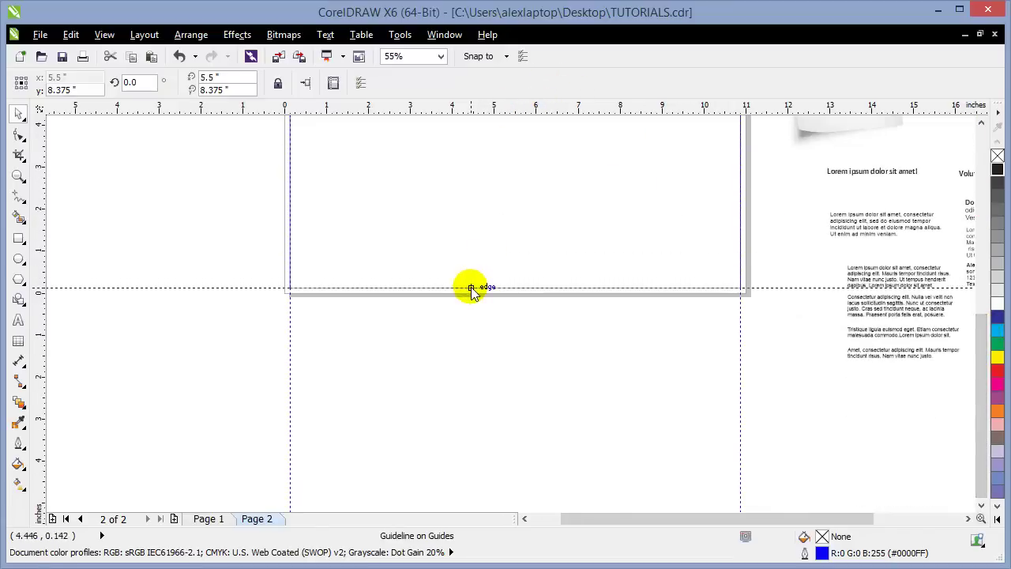
left_click(471, 390)
key("F4")
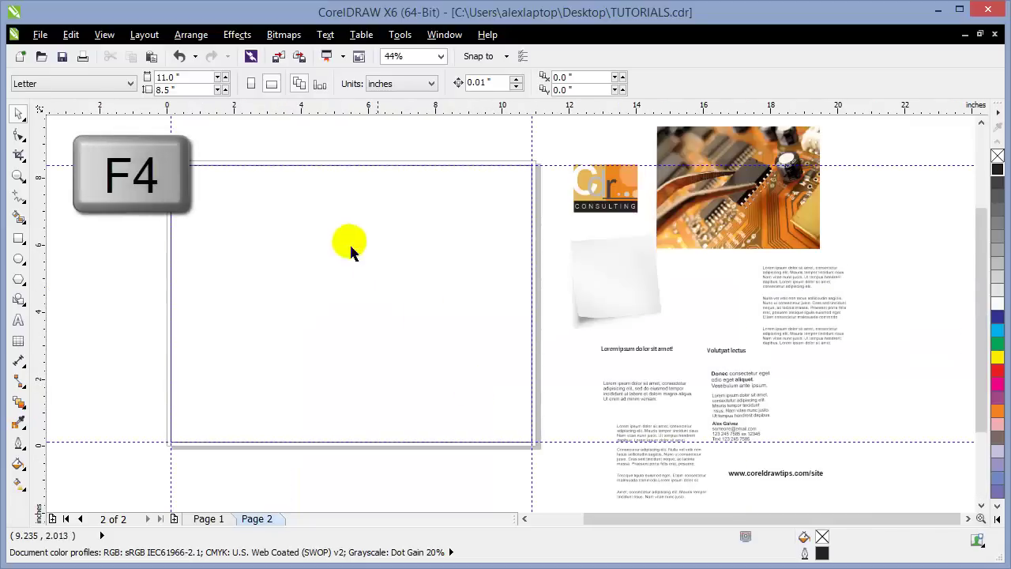
Delete the frame rectangle from Page 2, keeping the guidelines
left_click(246, 271)
left_click_drag(293, 272, 233, 297)
key("Delete")
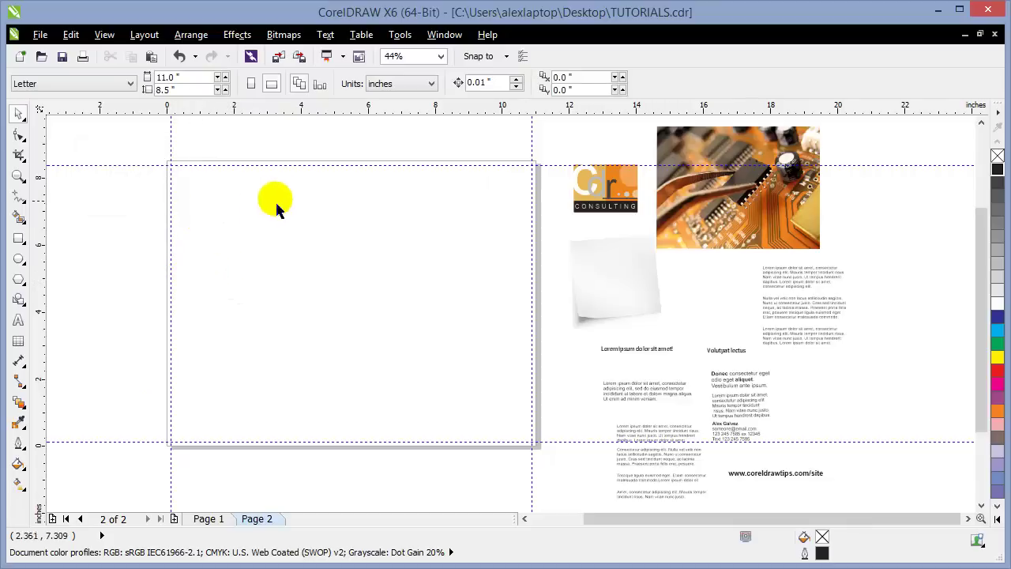
Enable Snap to Guidelines
left_click(105, 35)
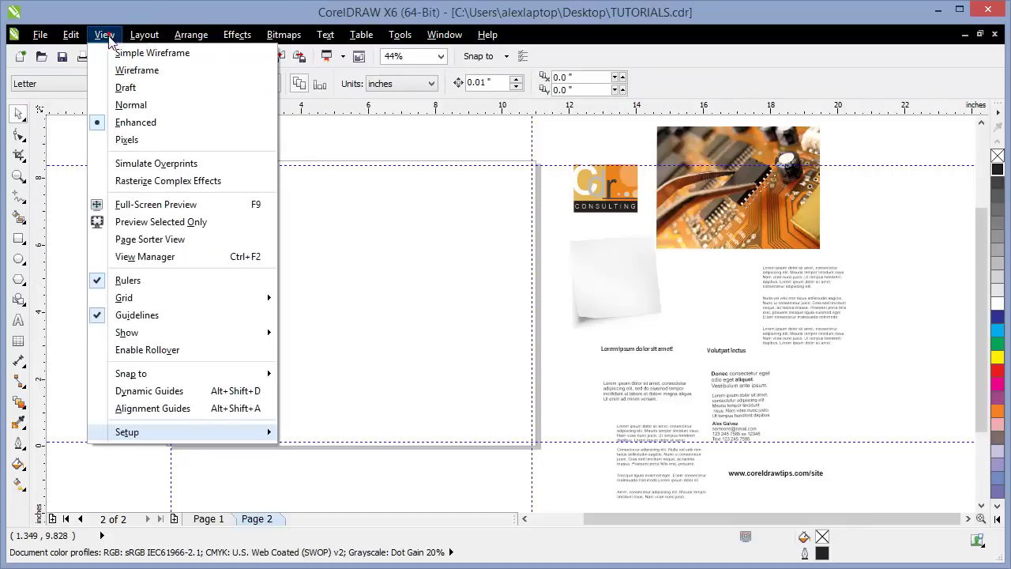
mouse_move(136, 376)
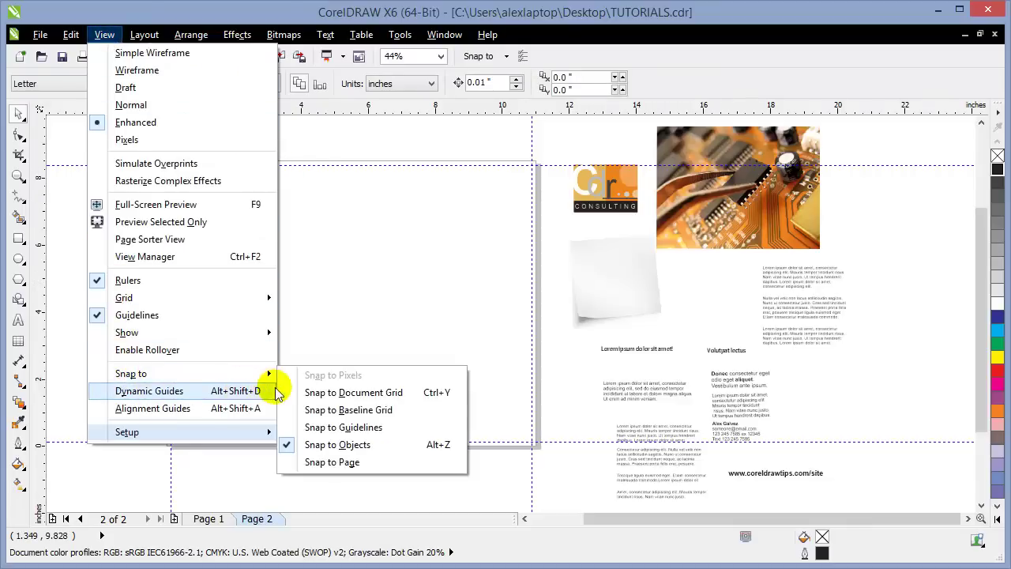
left_click(349, 428)
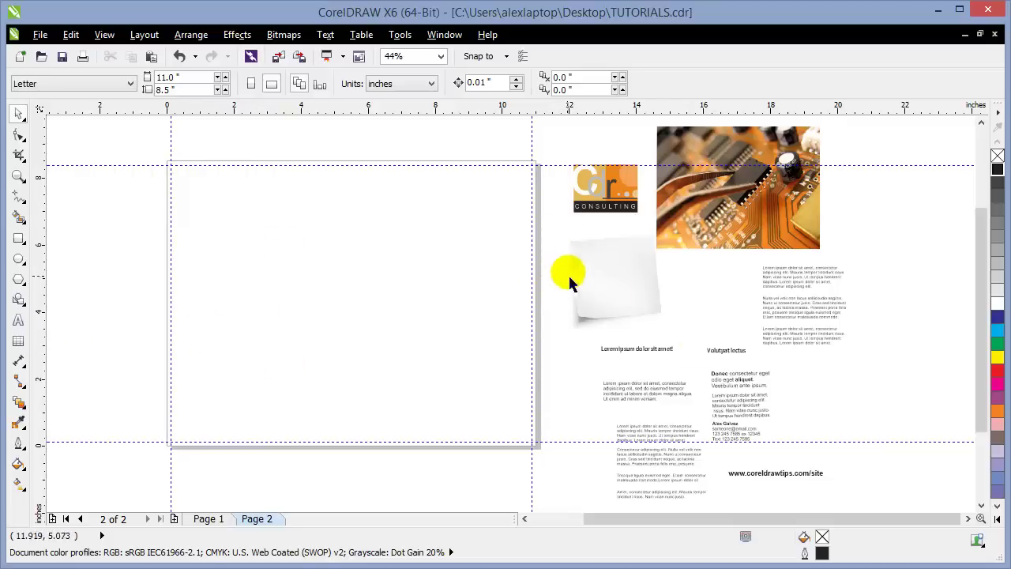
Move the Cdr Consulting logo onto the empty area just left of the page
left_click_drag(556, 147, 652, 231)
left_click_drag(604, 190, 125, 205)
left_click(118, 142)
Place the circuit-board photo over the page, scaled proportionally to about 11.24 by 8.44 inches and extending past the left, right and top guidelines
left_click_drag(770, 223, 294, 269)
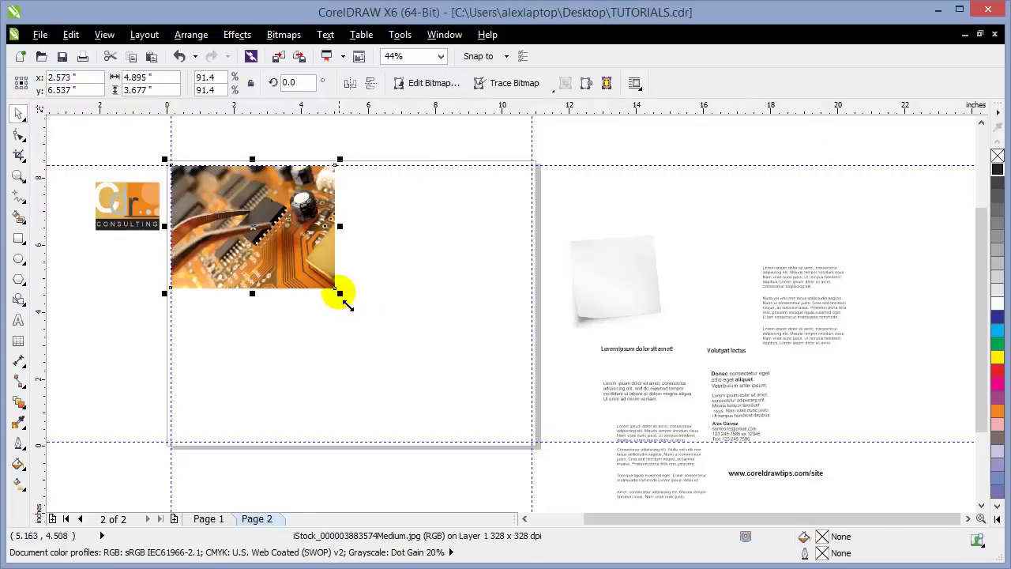
left_click_drag(340, 294, 491, 378)
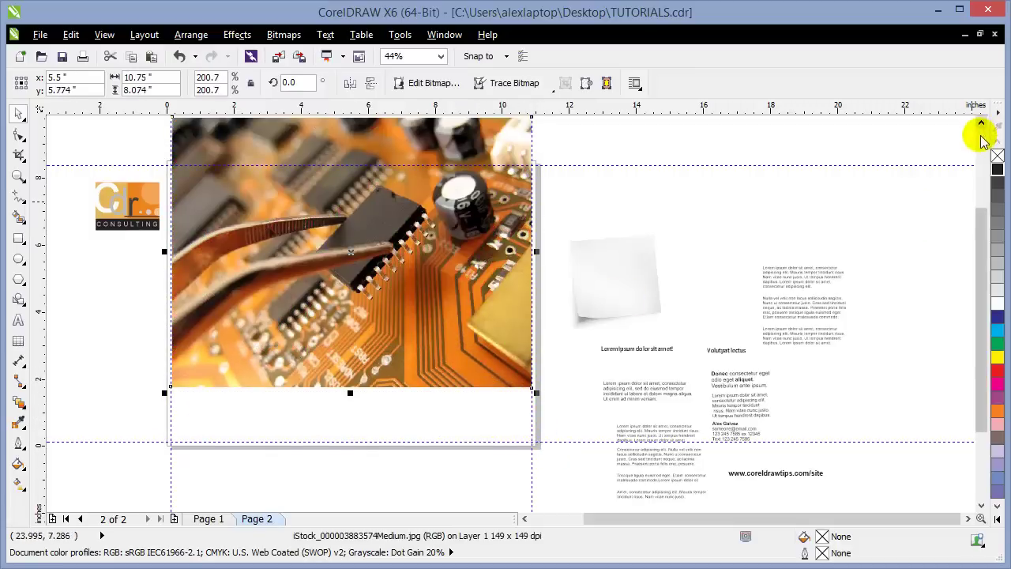
left_click(981, 123)
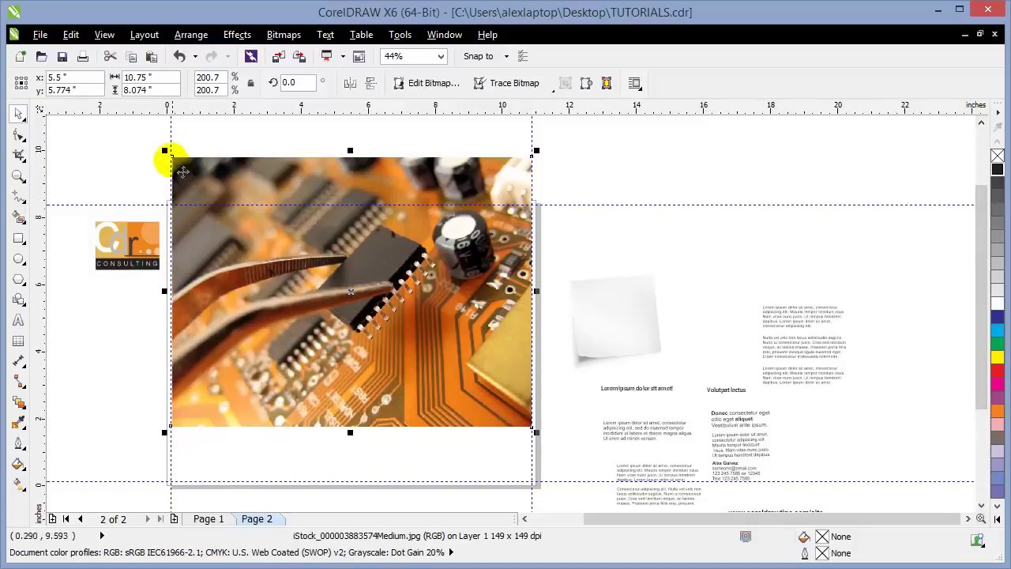
left_click_drag(170, 154, 159, 147)
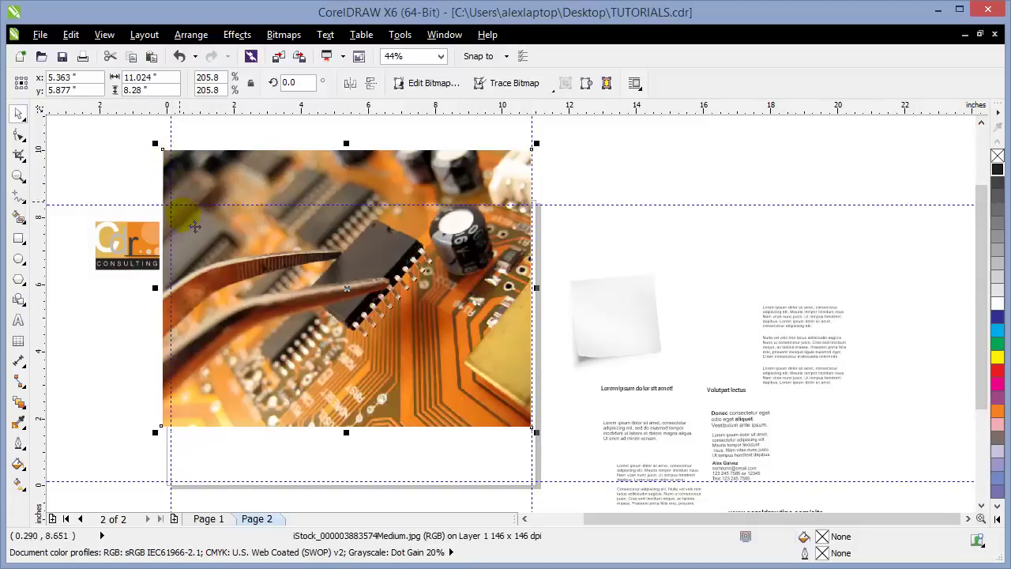
left_click_drag(537, 145, 543, 139)
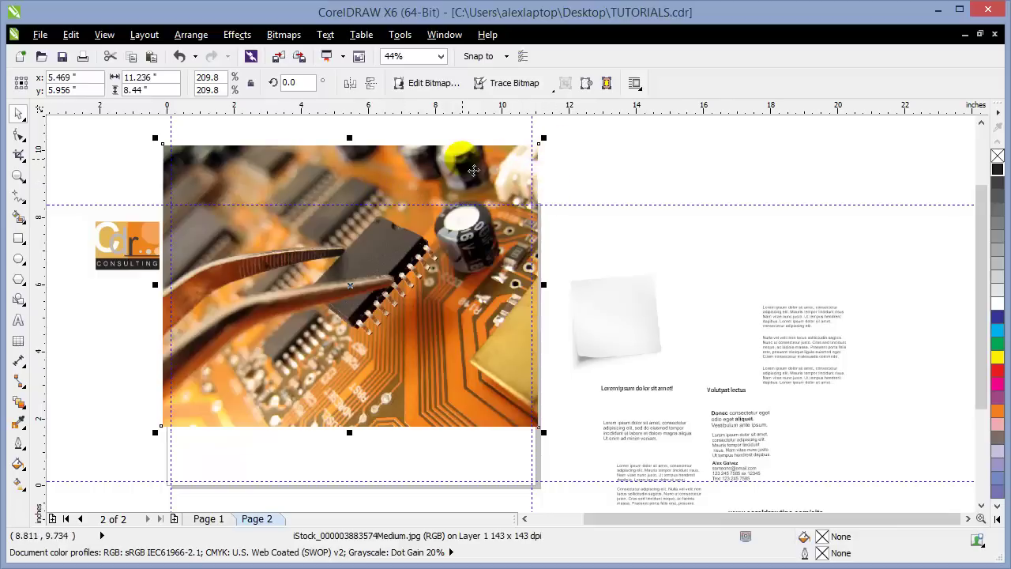
left_click_drag(474, 177, 474, 195)
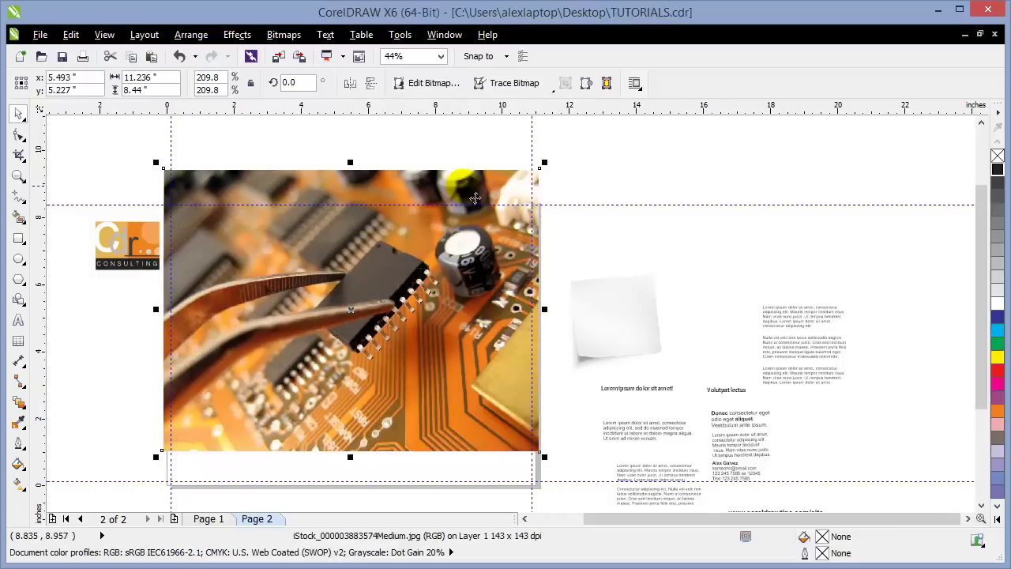
left_click(604, 254)
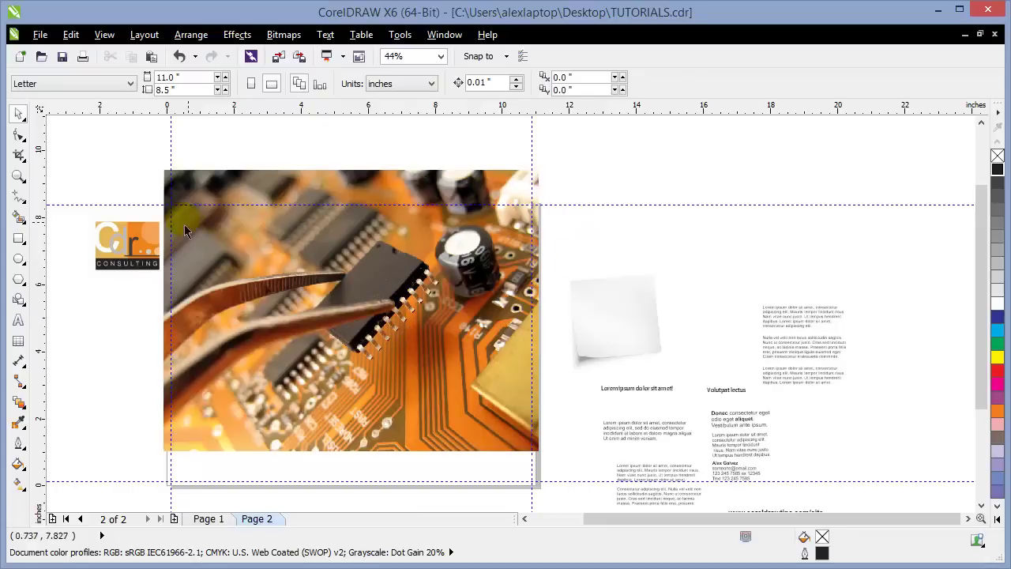
Draw a rectangle about 10.75 by 5.4 inches over the photo, starting at the upper-left guideline intersection and ending on the right guideline
left_click(17, 239)
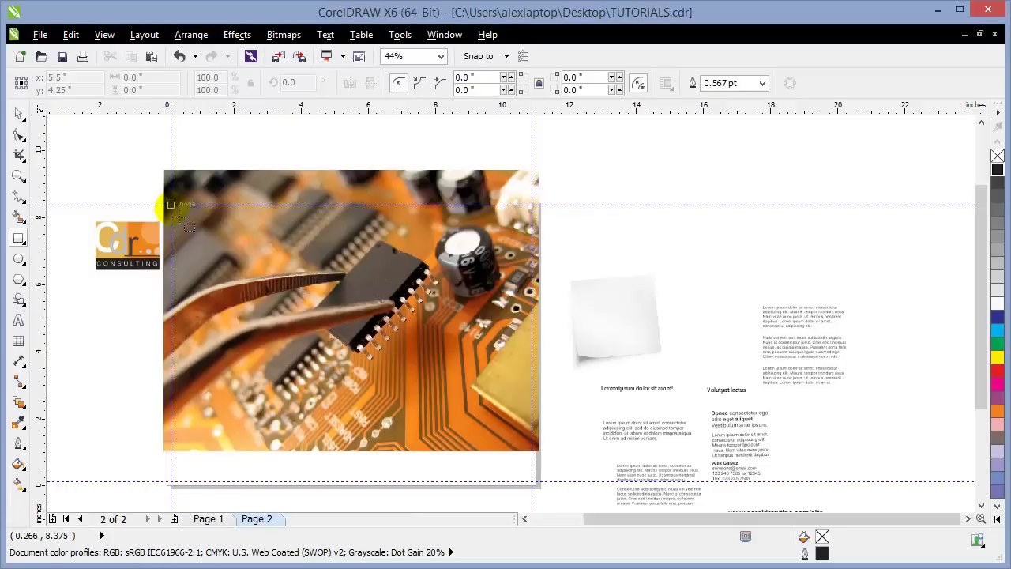
left_click_drag(171, 205, 536, 388)
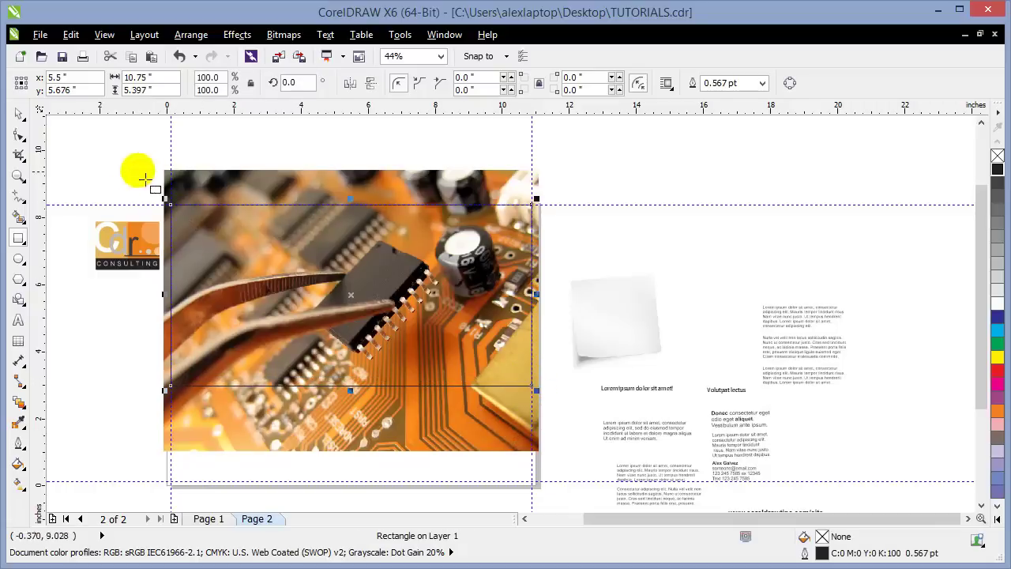
left_click(19, 113)
left_click(68, 153)
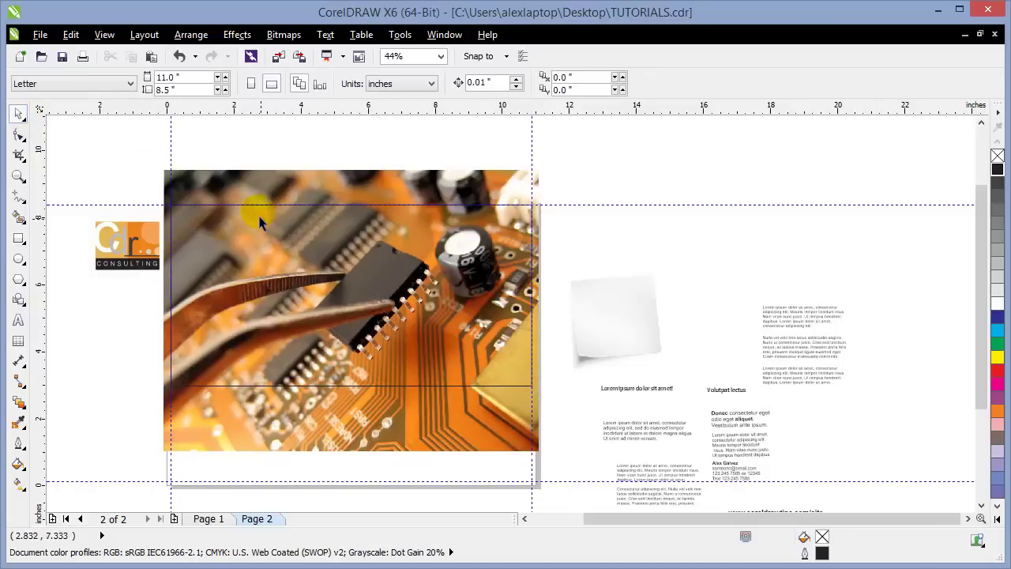
PowerClip the circuit-board photo inside the new rectangle
left_click(270, 189)
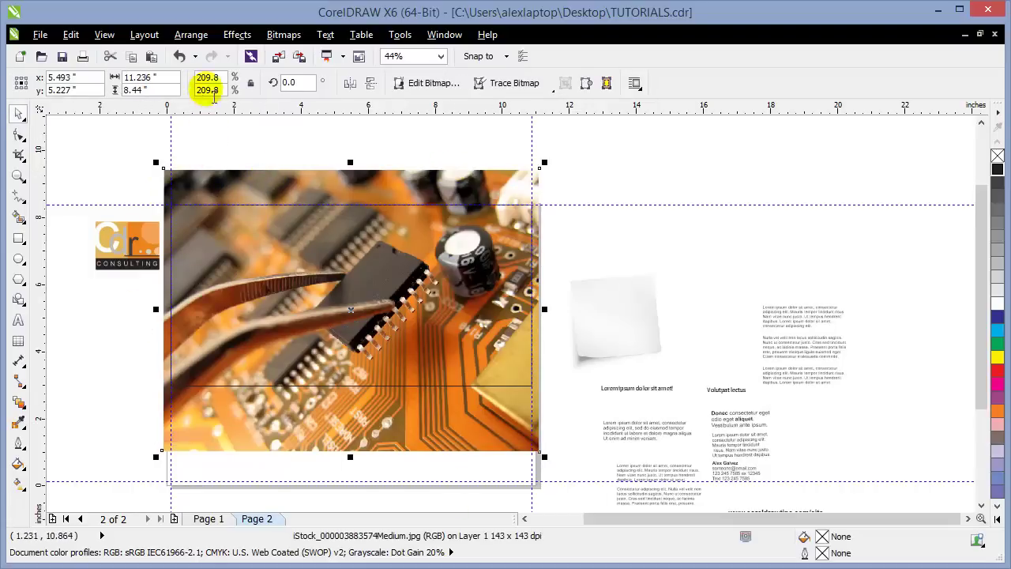
left_click(233, 35)
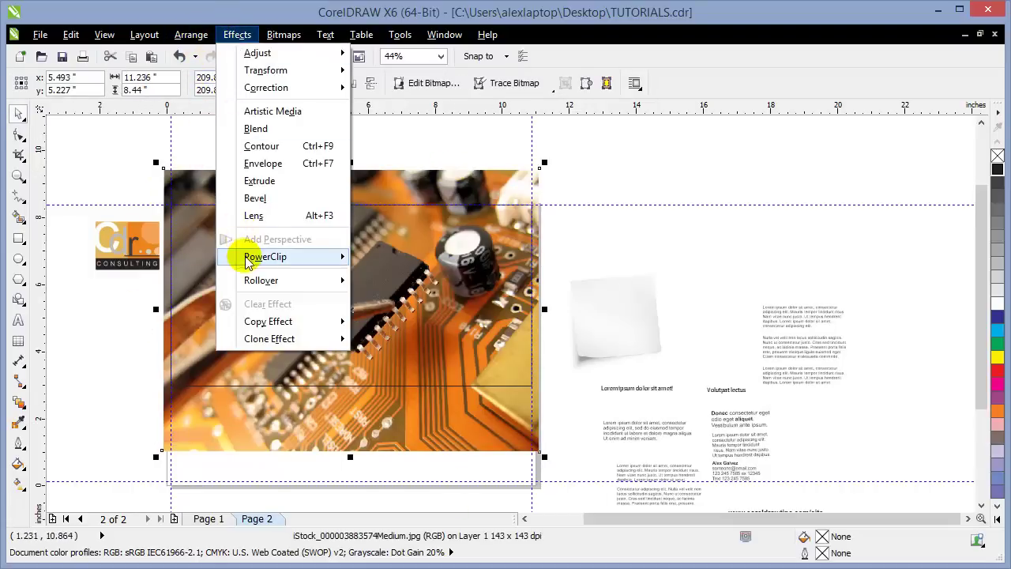
mouse_move(248, 261)
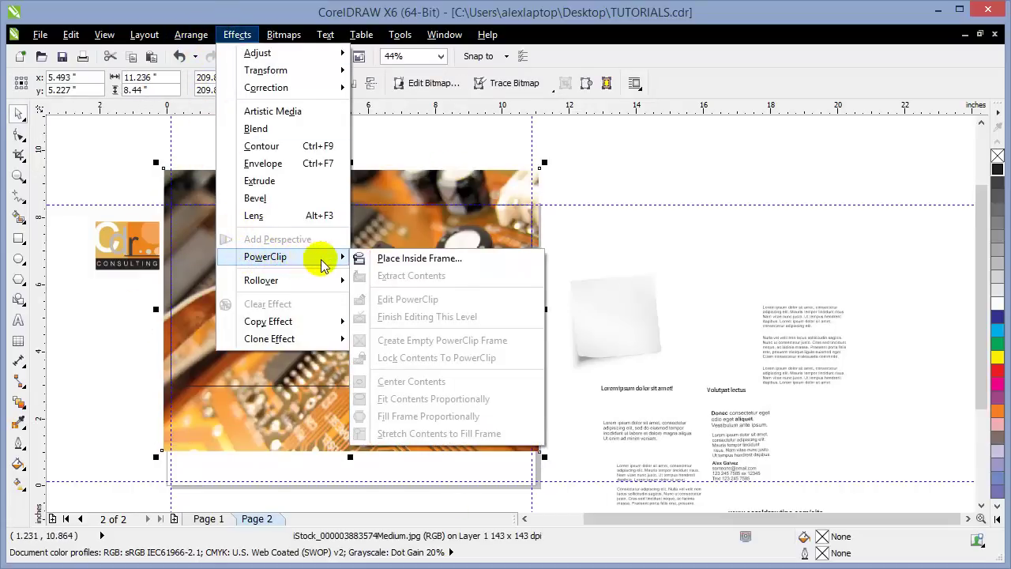
left_click(387, 266)
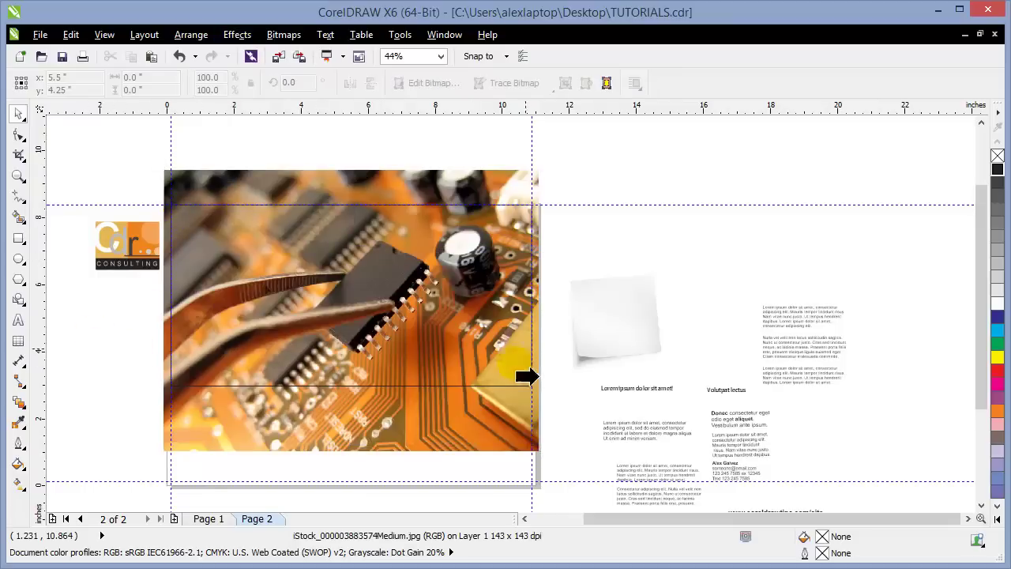
left_click(347, 395)
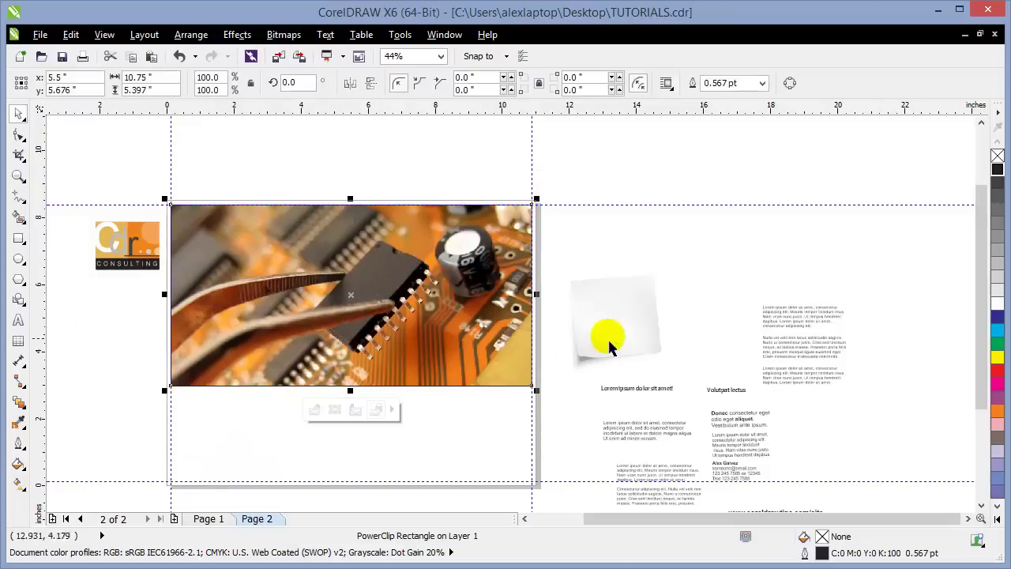
left_click(634, 244)
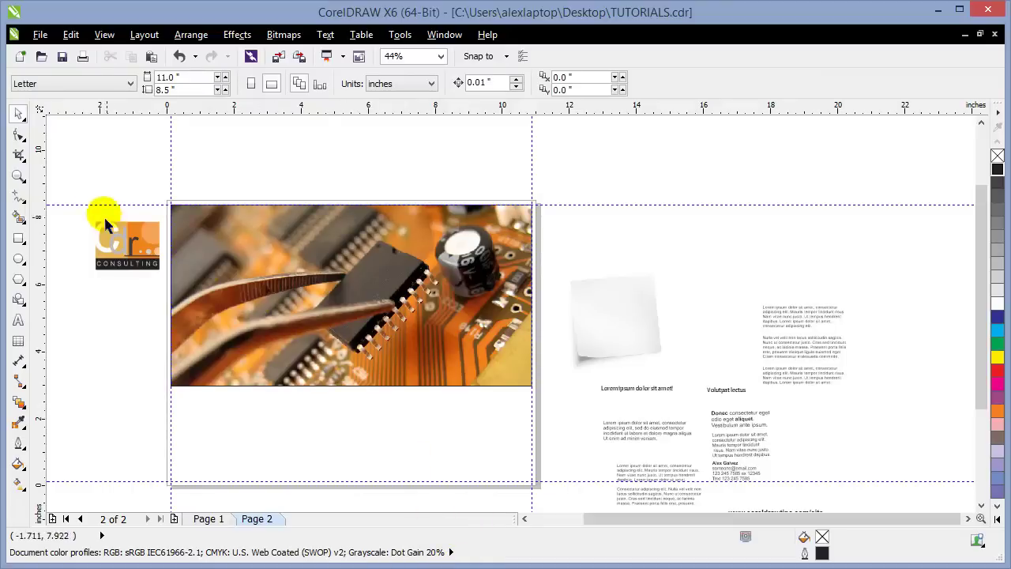
Snap the Cdr Consulting logo to the photo's upper-left corner and enlarge it to about 2.69 by 1.99 inches
left_click_drag(78, 186, 177, 308)
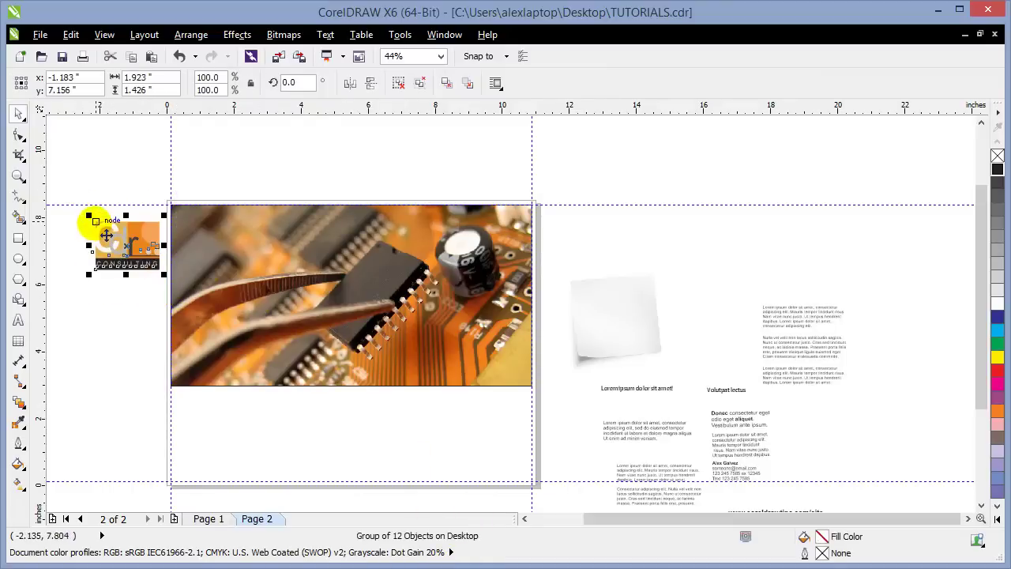
left_click_drag(101, 230, 181, 226)
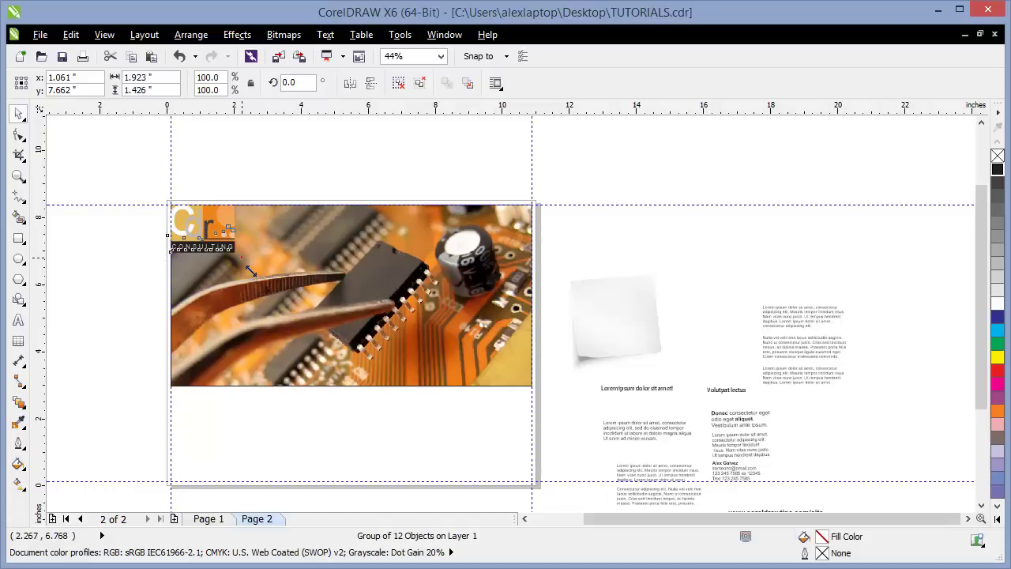
left_click_drag(250, 271, 267, 294)
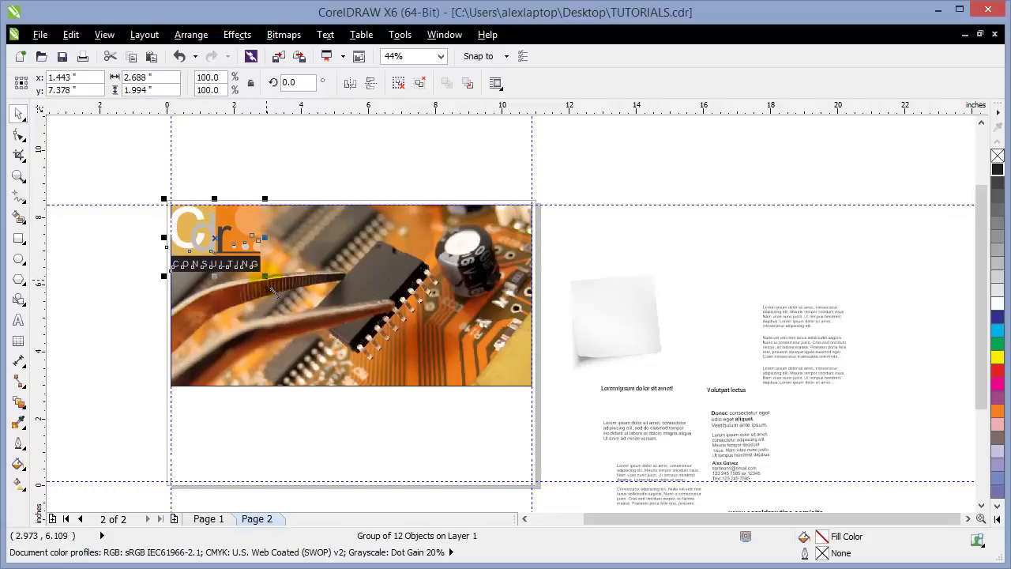
left_click(87, 288)
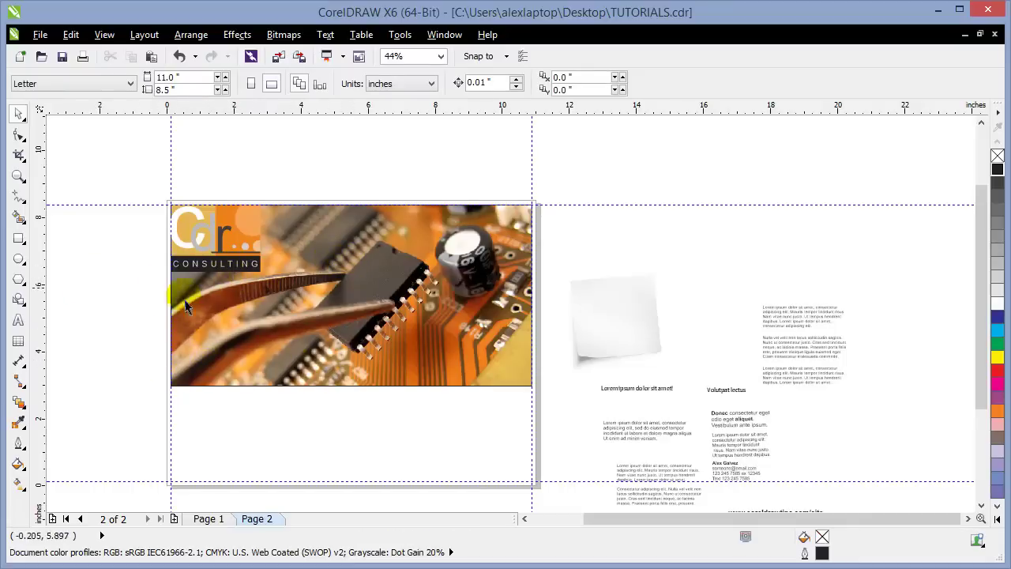
Draw a slanted Bézier line across the photo, descending to the right and overhanging both sides, about 11.65 inches wide and 2.19 inches high
left_click(210, 519)
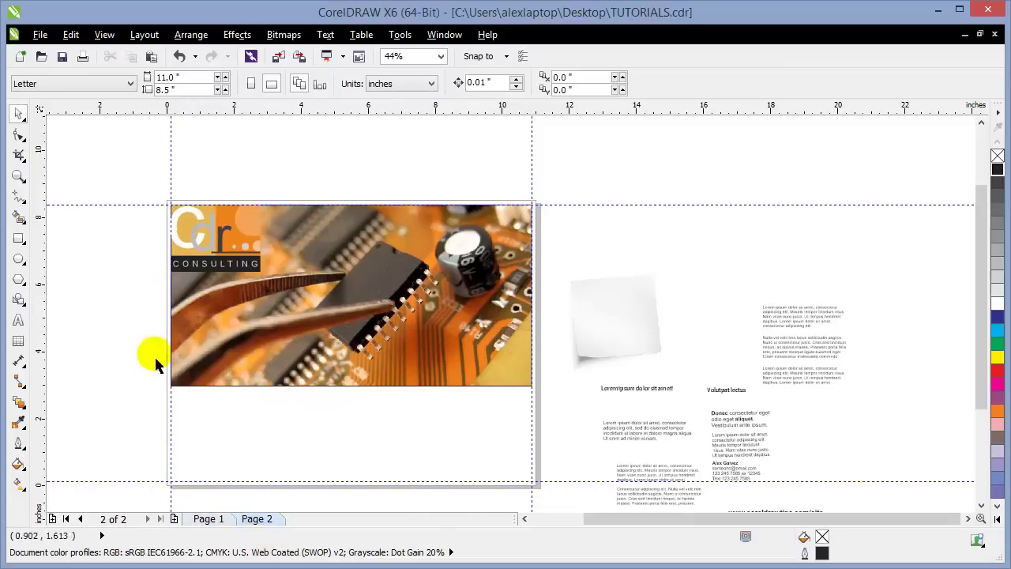
left_click(20, 197)
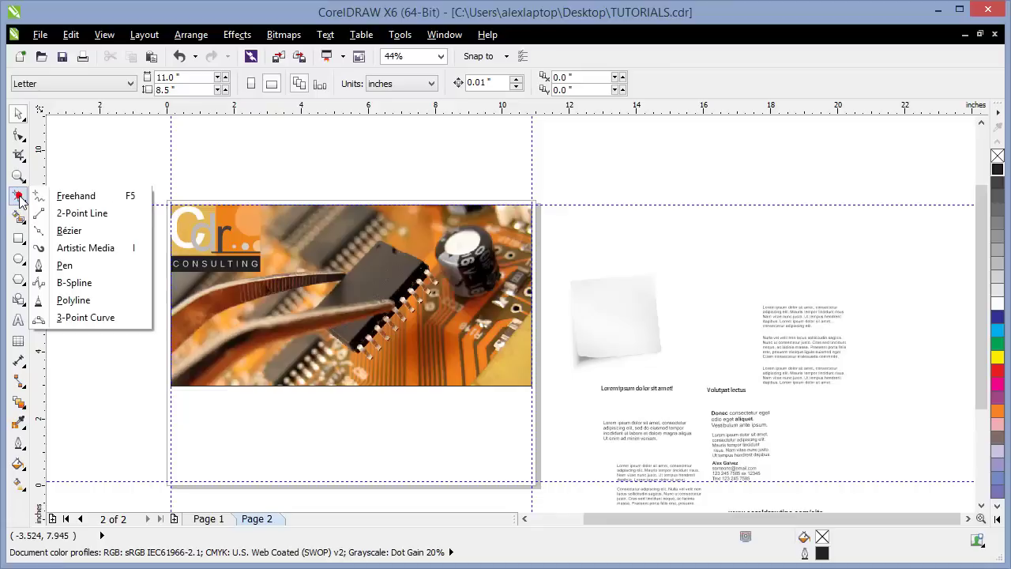
left_click(71, 233)
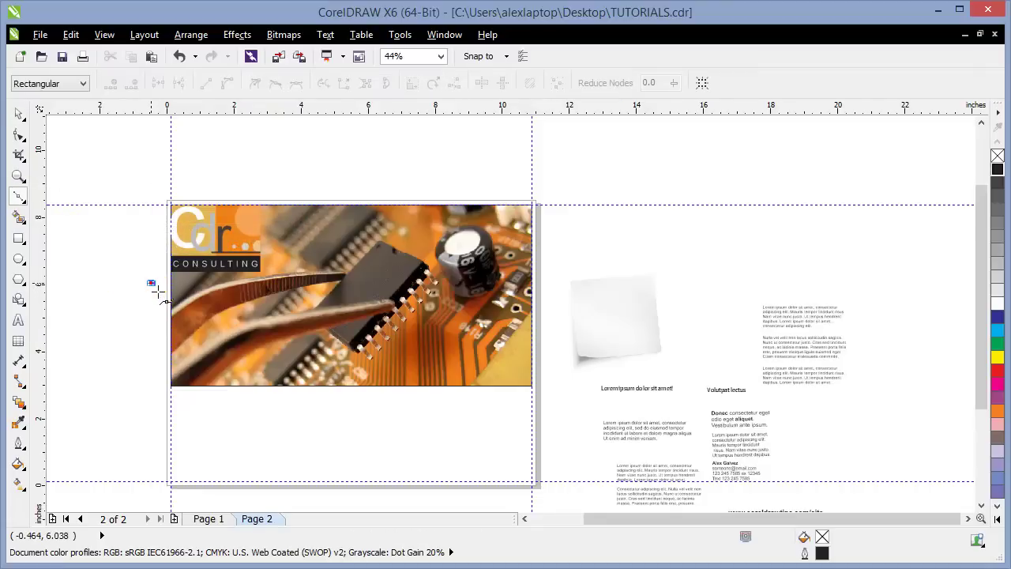
left_click(546, 360)
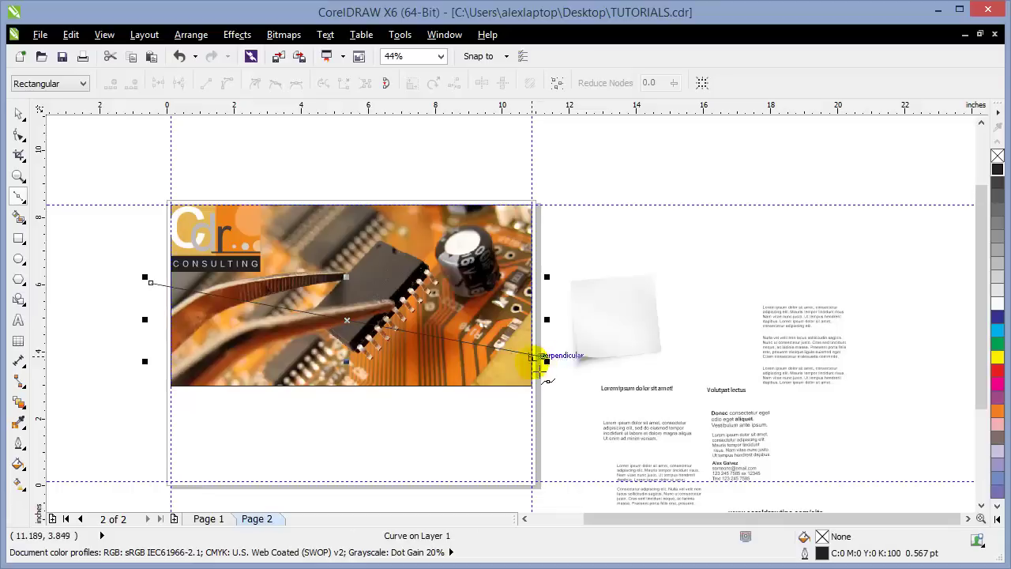
left_click(19, 113)
Convert the slanted line to a curve, bend its middle downward and select its left end node
left_click(19, 175)
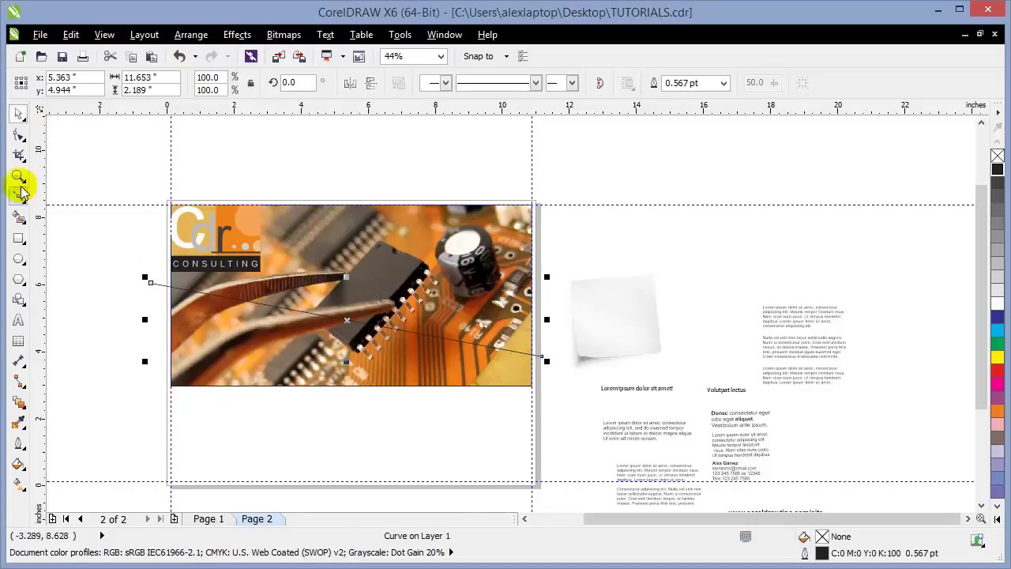
left_click_drag(142, 194, 546, 427)
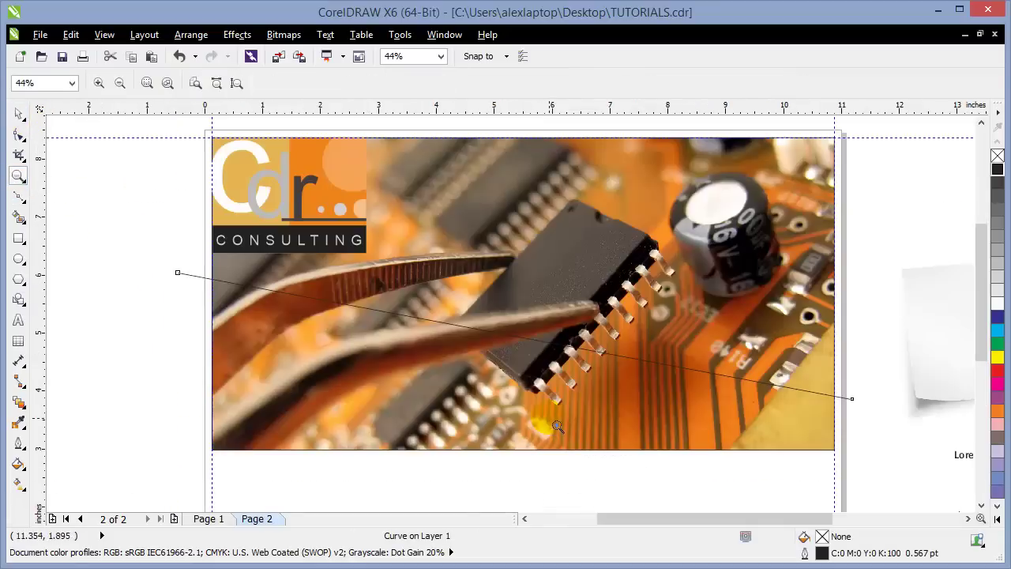
left_click(17, 161)
left_click(17, 114)
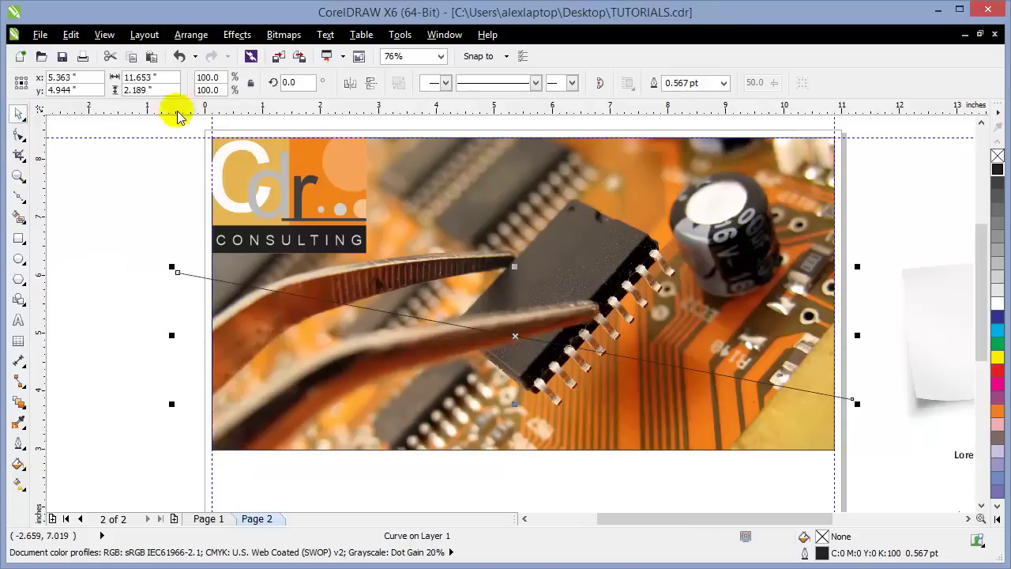
left_click(17, 136)
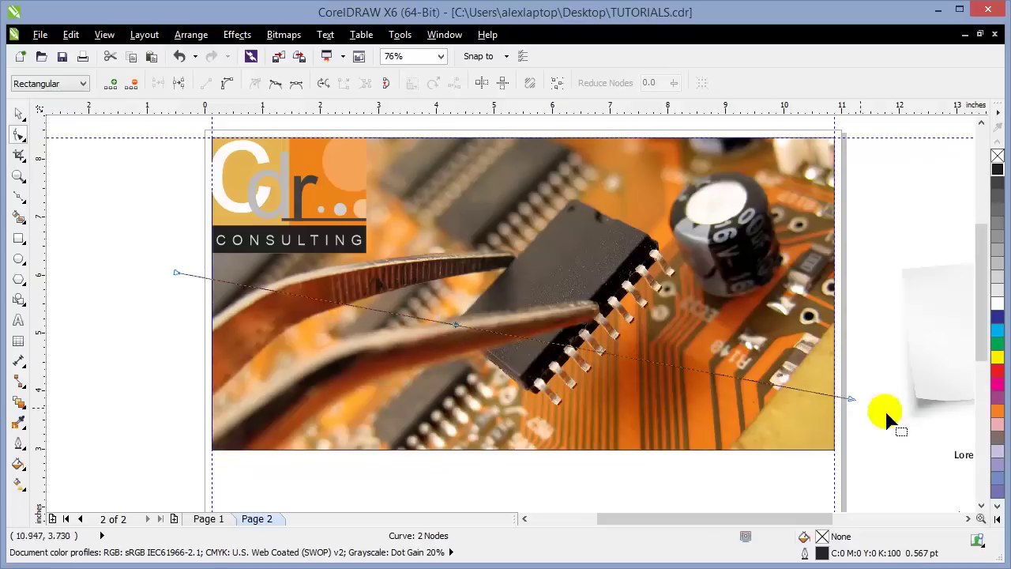
left_click(225, 85)
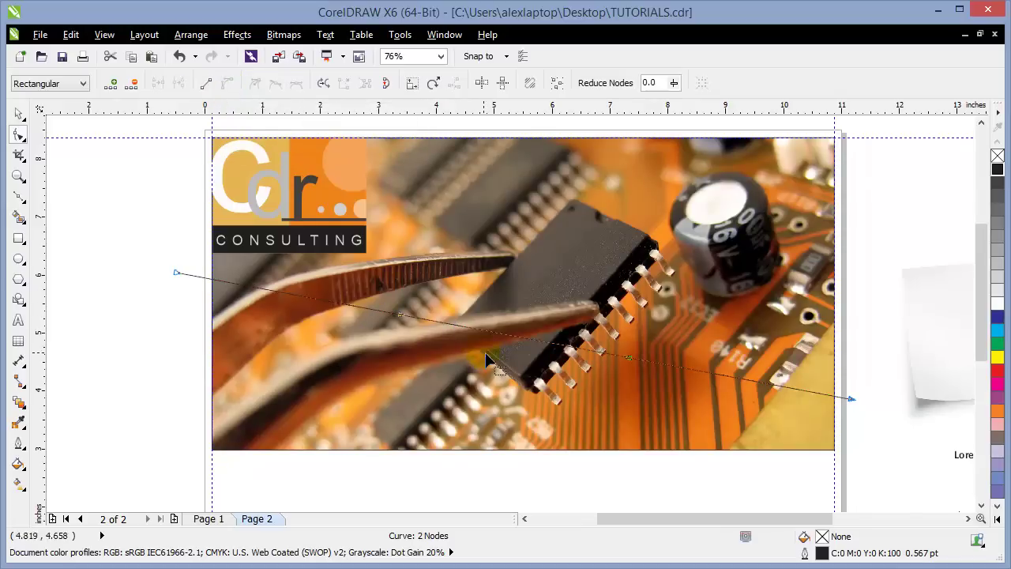
left_click_drag(493, 339, 482, 370)
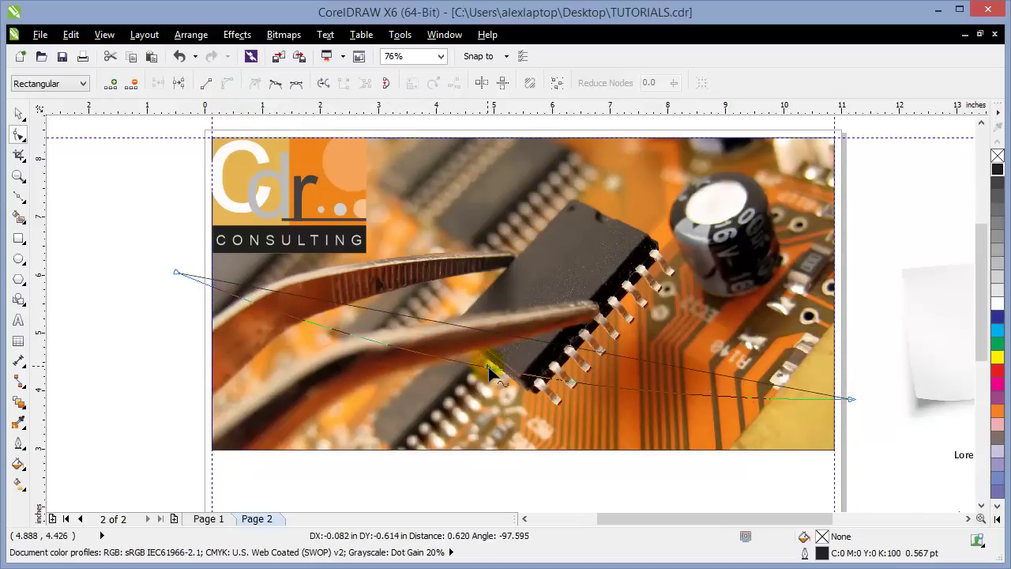
left_click(178, 273)
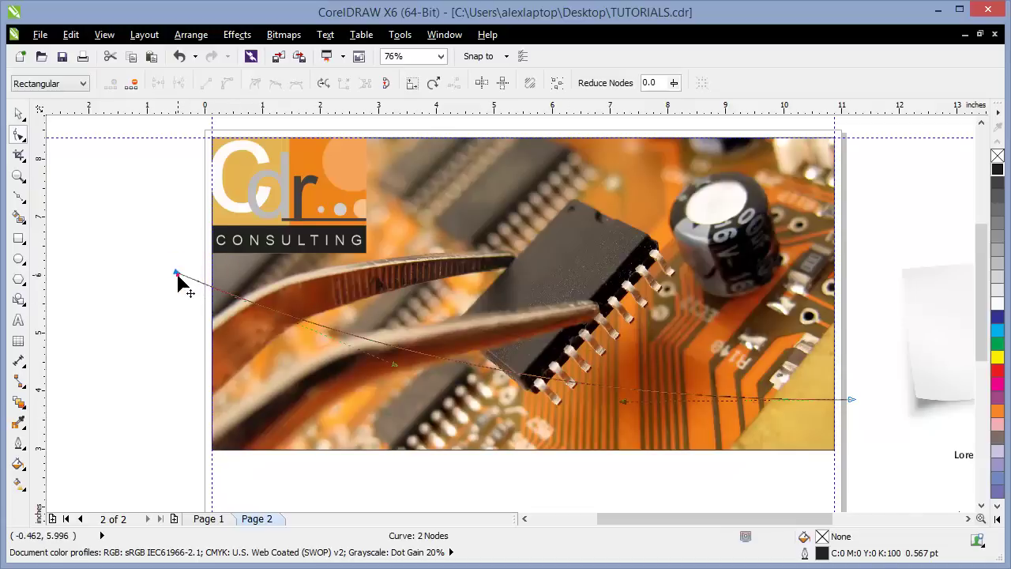
Move the curve's left end outward and up, lower its right end and control handle, making it about 11.99 by 2.62 inches
mouse_move(180, 278)
left_mouse_down()
mouse_move(172, 266)
mouse_move(167, 277)
left_mouse_up()
left_click_drag(853, 401, 856, 408)
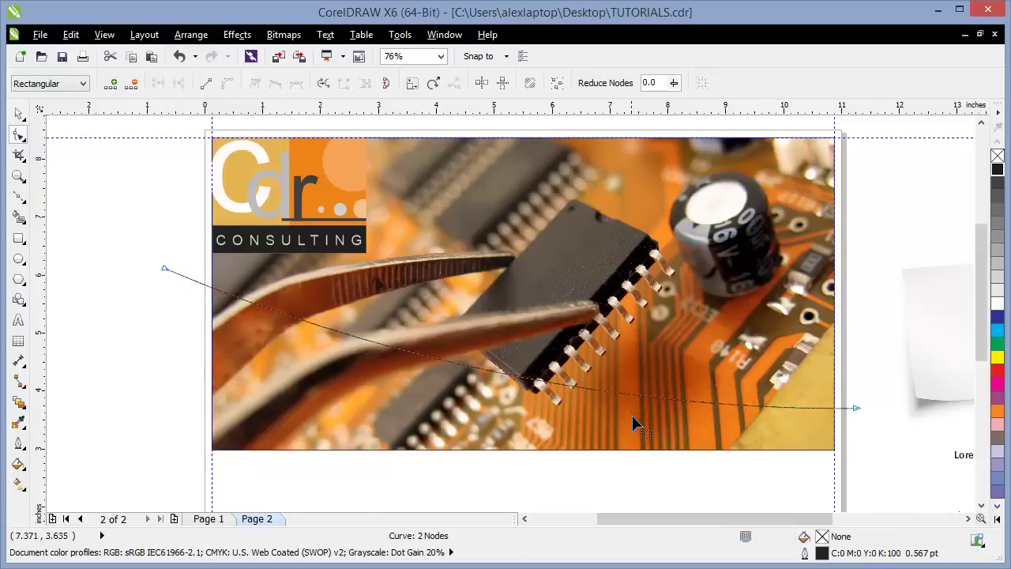
left_click(632, 421)
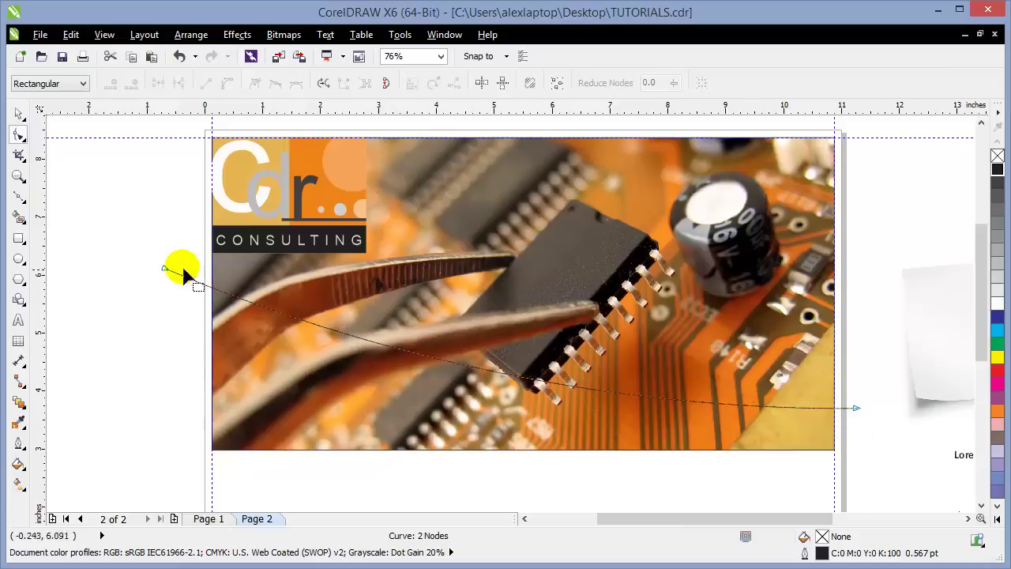
left_click_drag(167, 278, 166, 271)
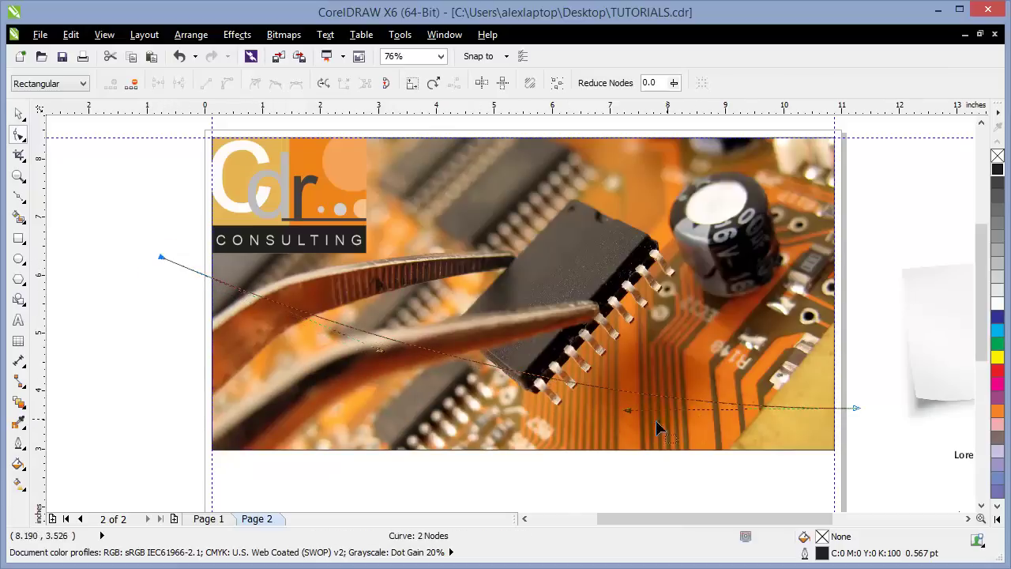
left_click_drag(628, 416, 626, 419)
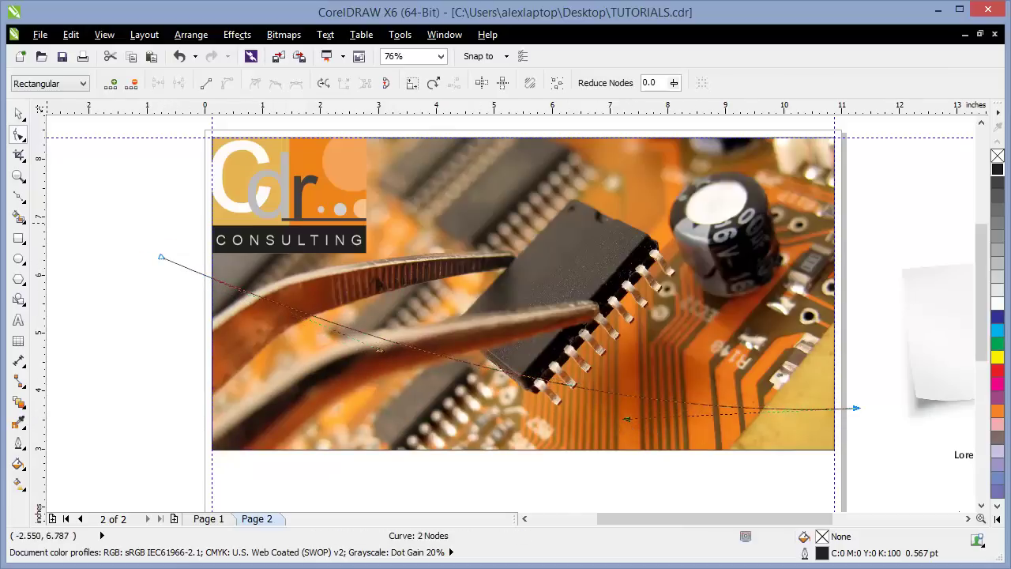
left_click(19, 113)
left_click(82, 208)
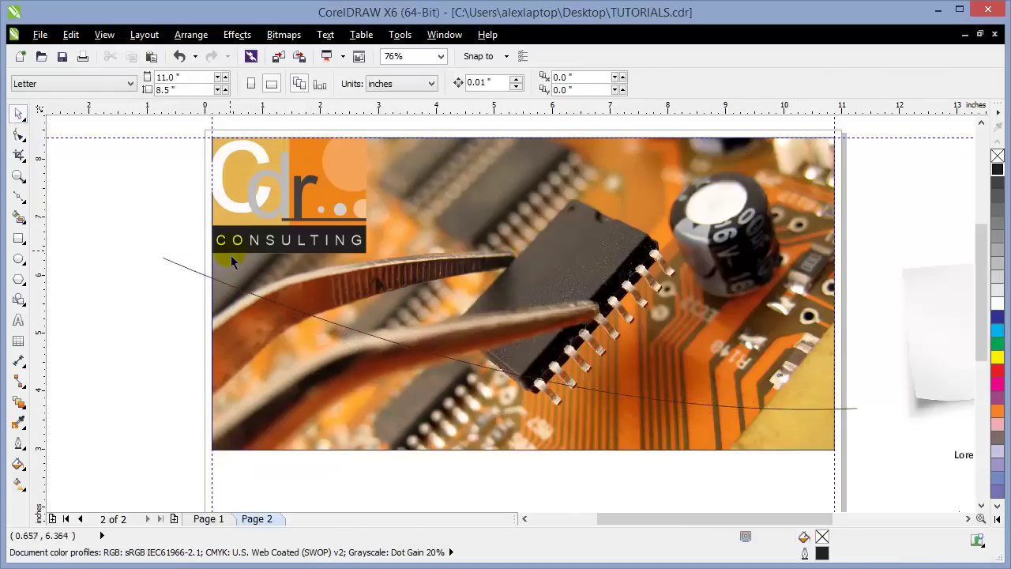
Check the swoosh on Page 1 and duplicate the Page 2 curve in place
left_click(202, 521)
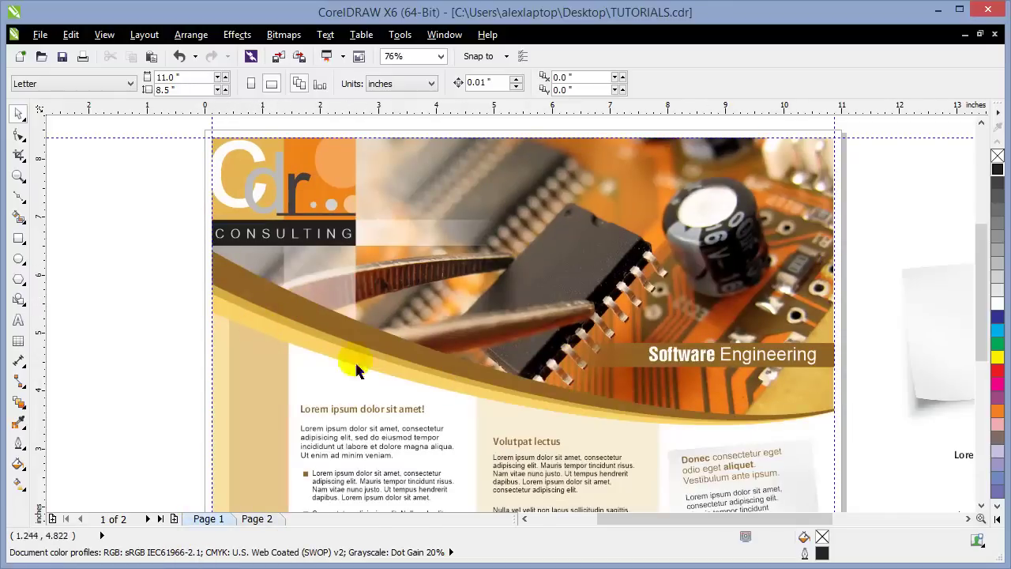
left_click(257, 518)
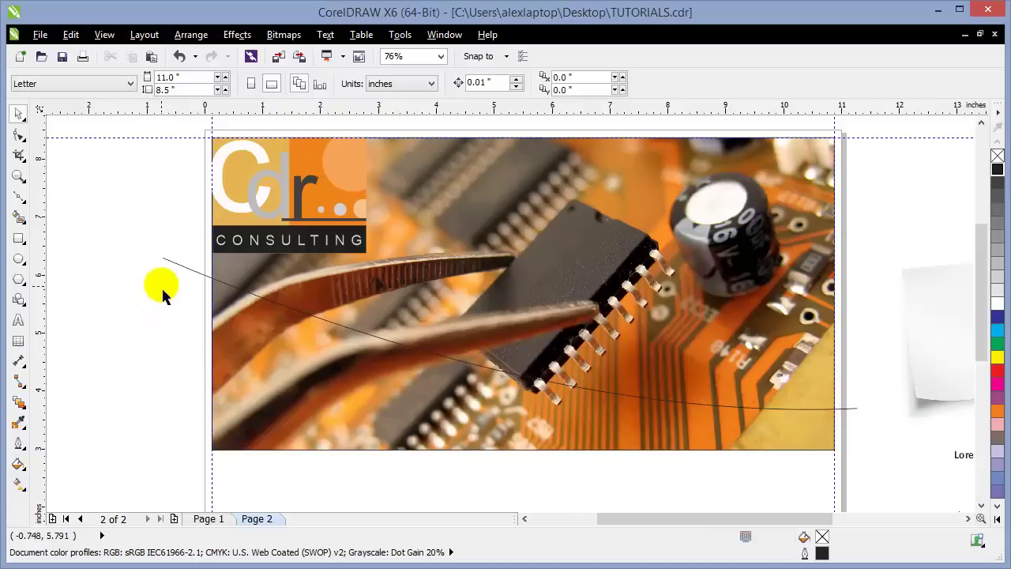
left_click(164, 259)
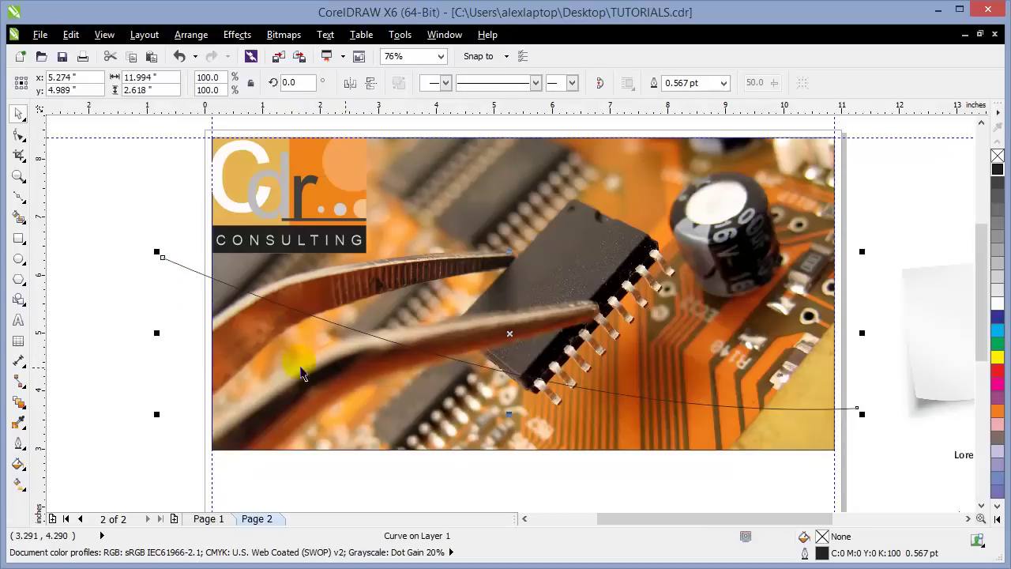
key("plus")
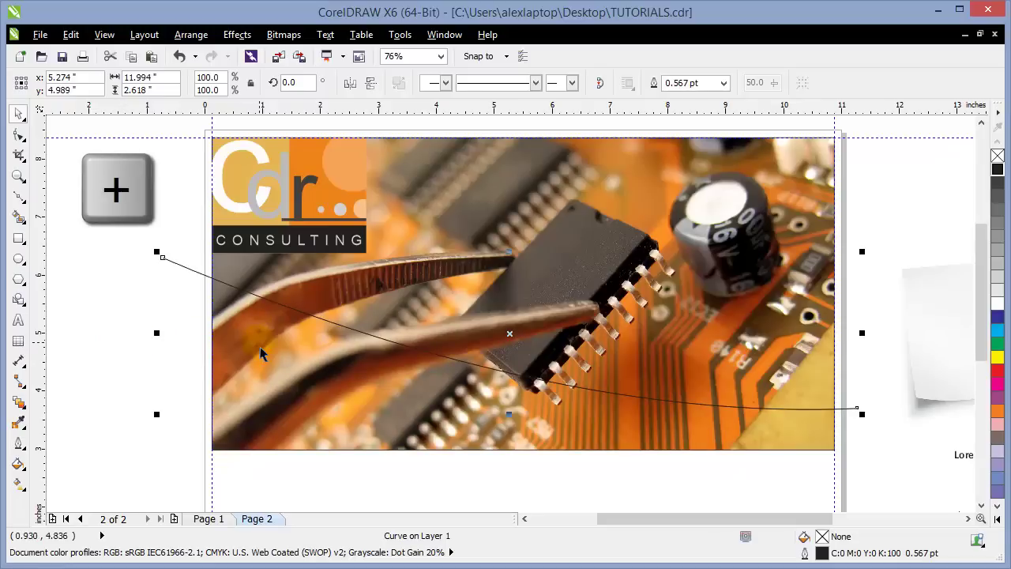
Try to rotate the duplicated curve 14.2 degrees about its own centre
left_click(434, 340)
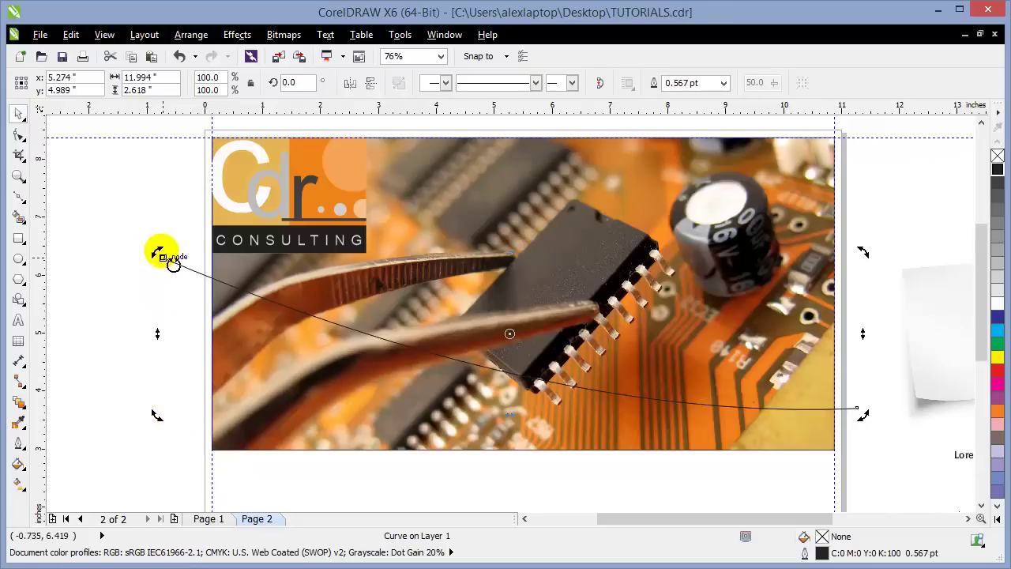
left_click_drag(173, 265, 142, 347)
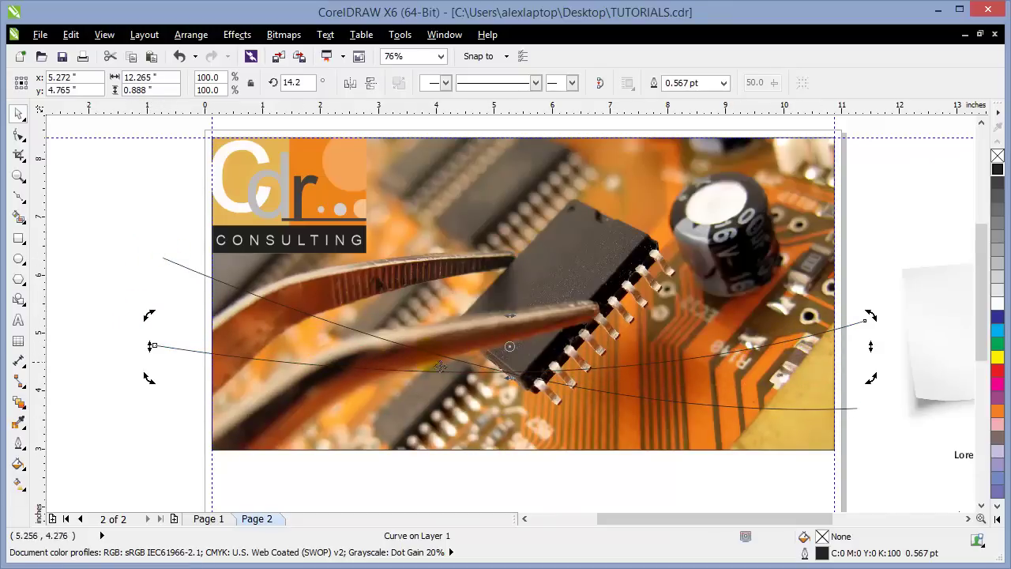
left_click(181, 58)
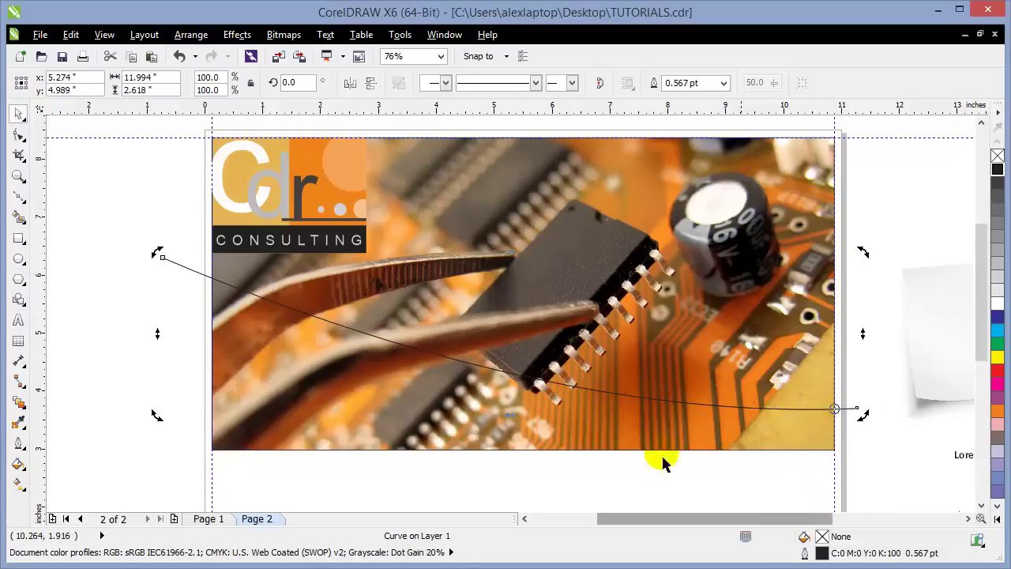
Rotate the duplicate curve about 2.6 degrees around a pivot on the photo's right edge and compare it with Page 1
left_click_drag(165, 263, 154, 289)
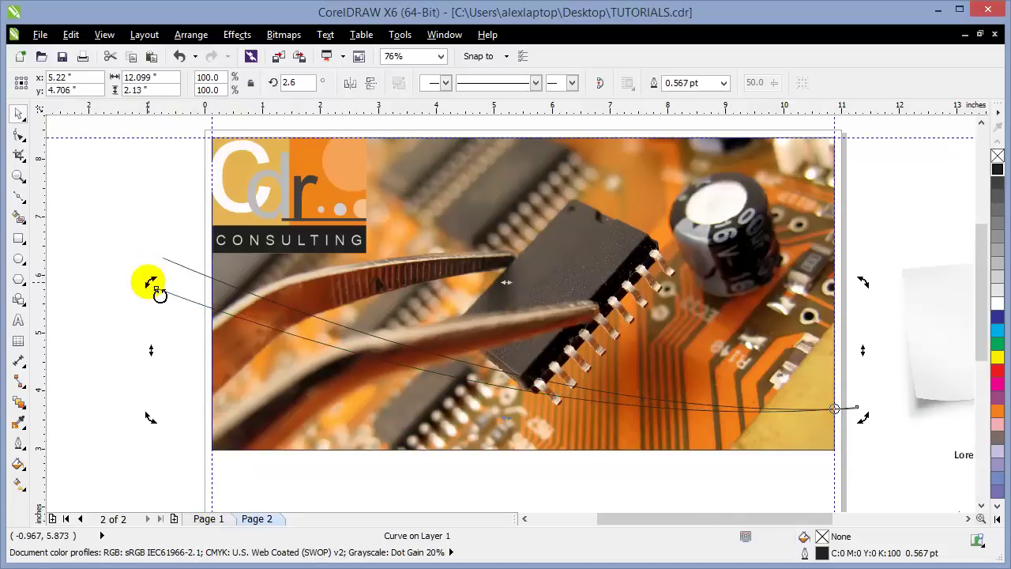
left_click(206, 519)
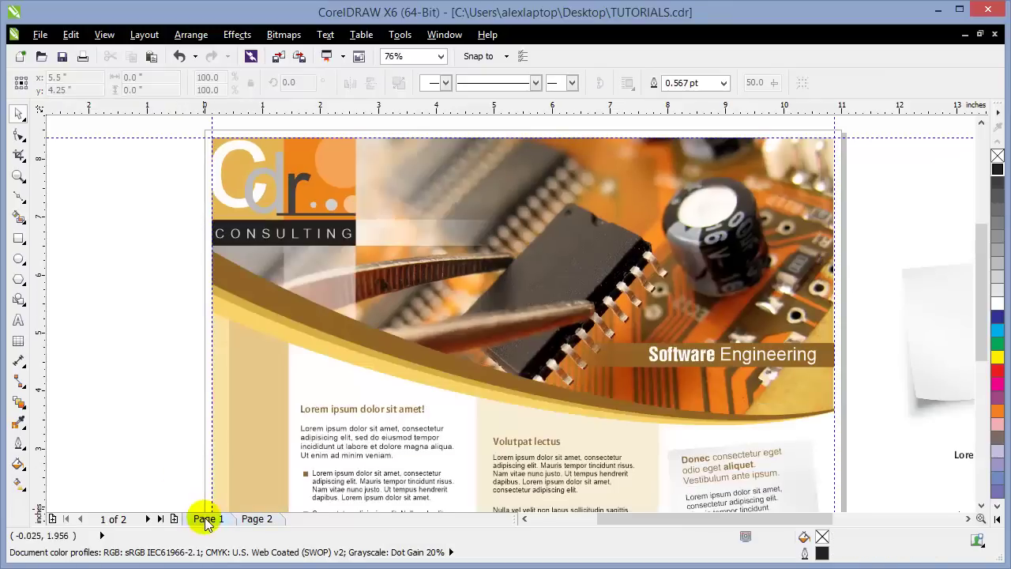
left_click(266, 519)
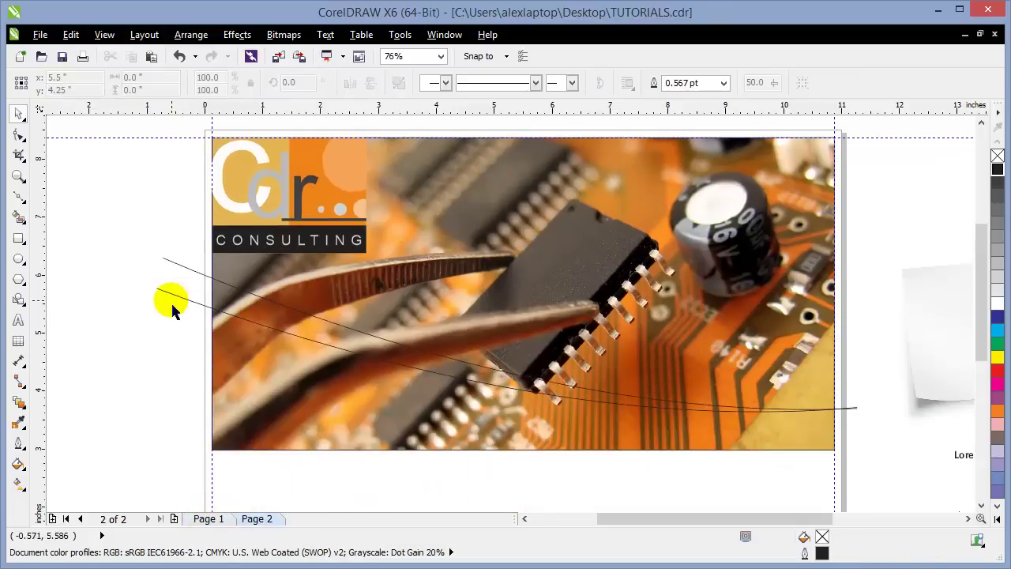
Create two more copies of the curve, rotated to about 4.0 and 5.2 degrees around the pivot on the photo's right edge
left_click(184, 300)
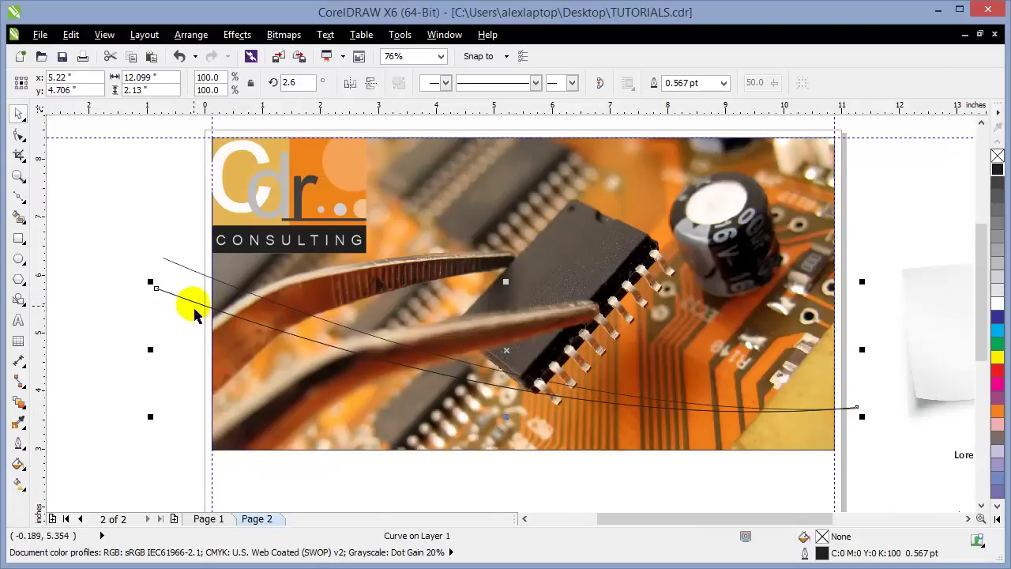
left_click(166, 292)
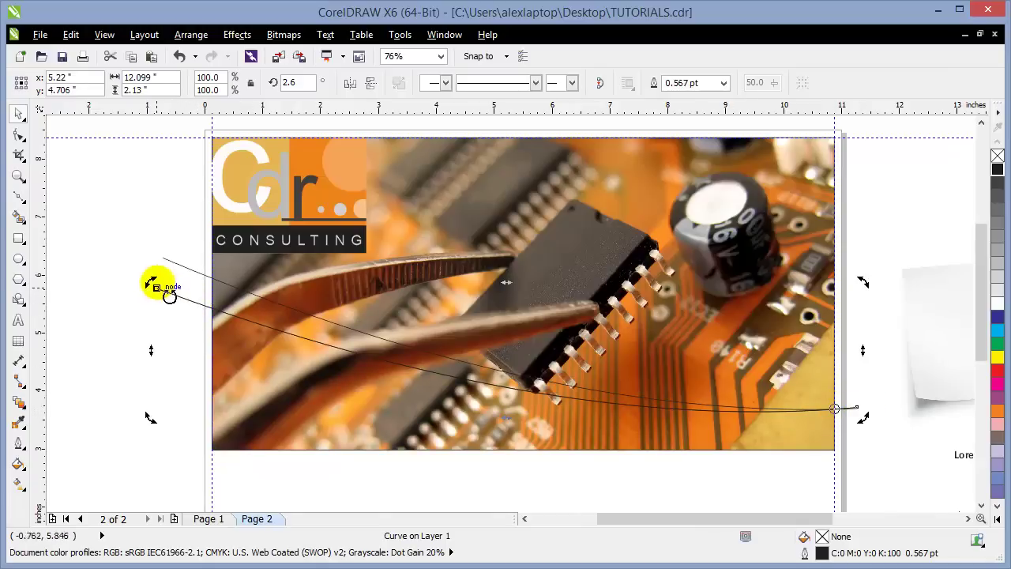
mouse_move(162, 301)
left_mouse_down()
mouse_move(151, 314)
mouse_move(146, 305)
left_mouse_up()
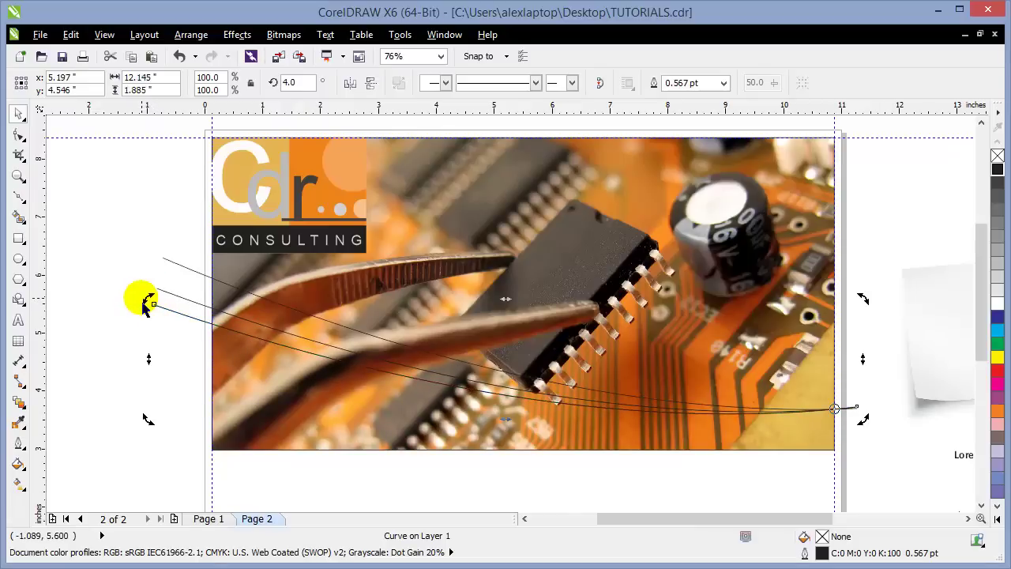
left_click_drag(161, 311, 128, 318)
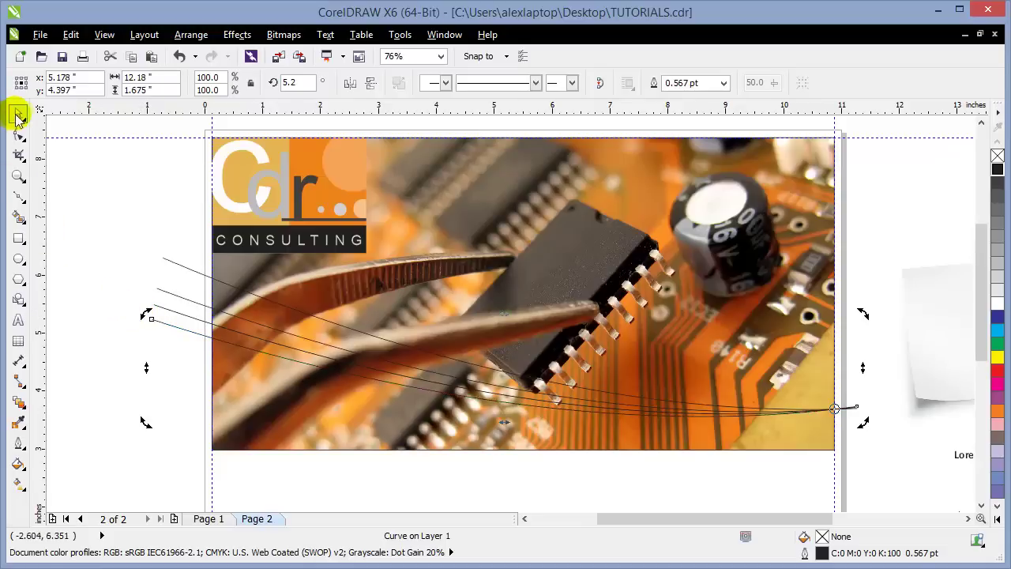
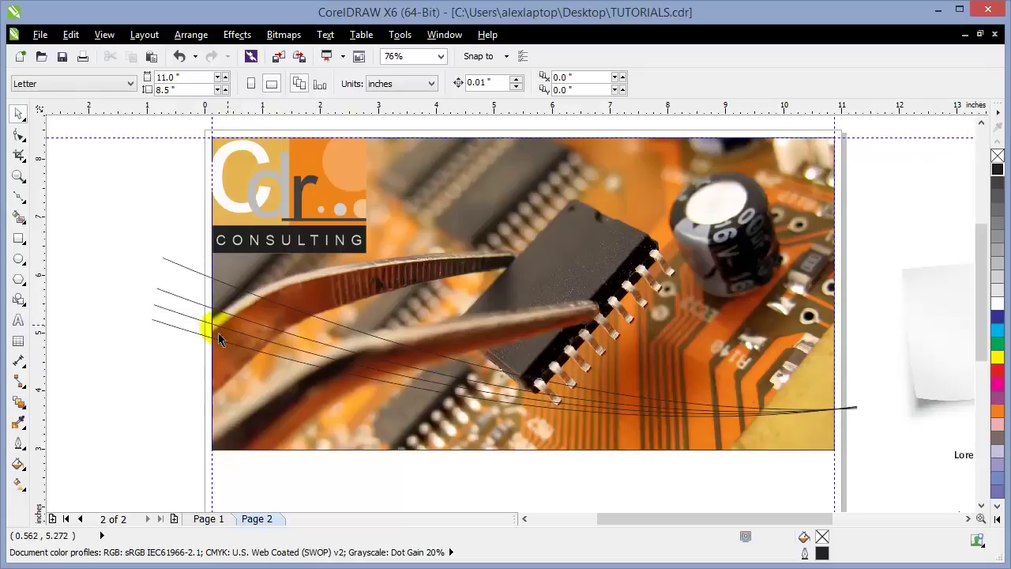
Smart Fill the three bands between the four curves inside the photo with slate blue and a 0.5 pt black outline
left_click(19, 217)
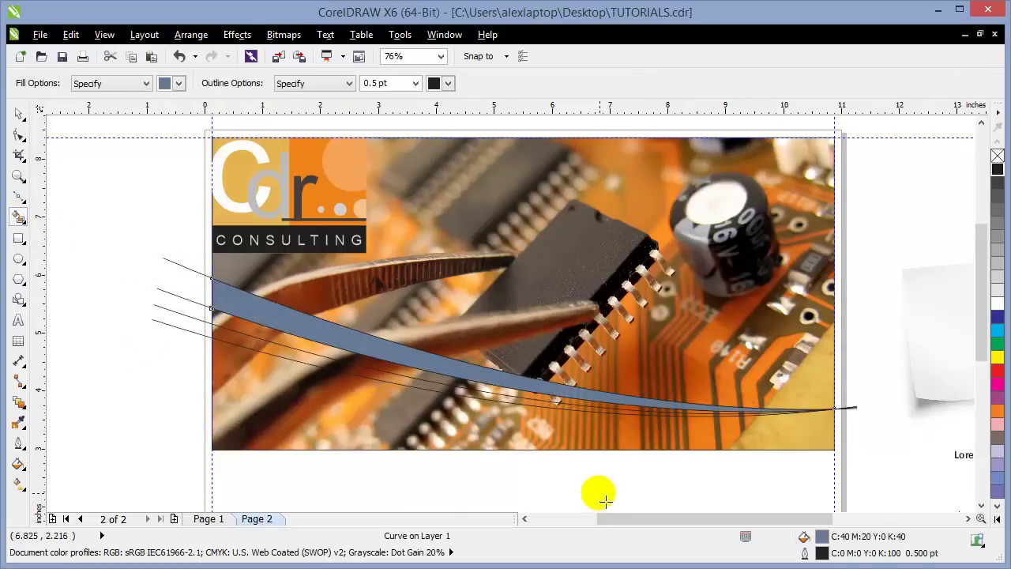
left_click(269, 357)
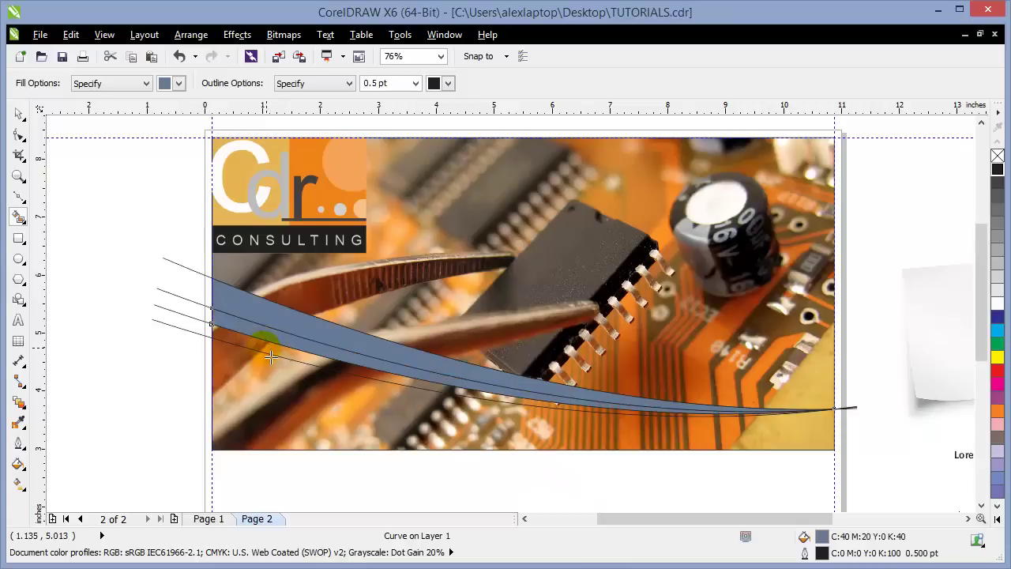
left_click(205, 467)
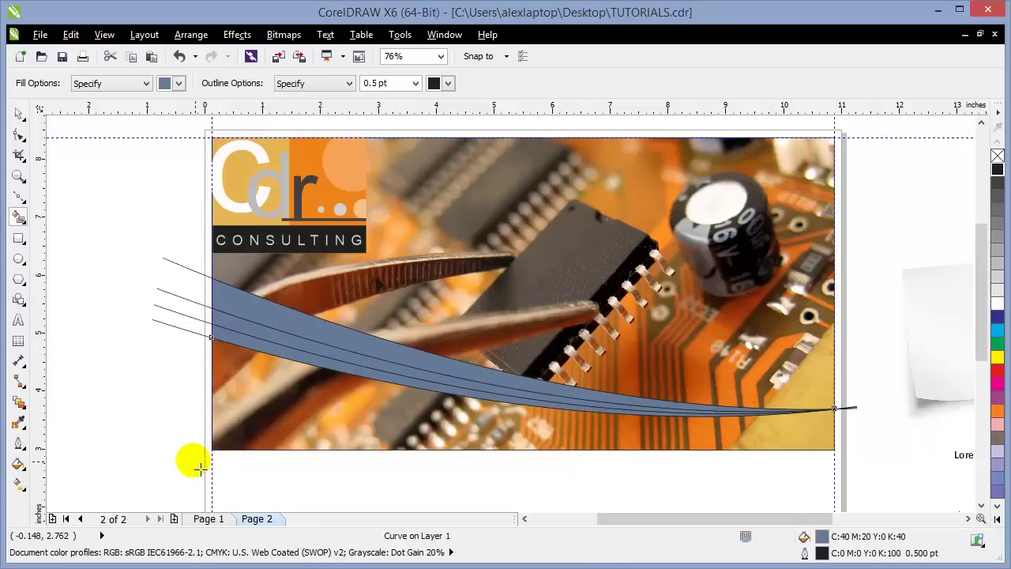
Delete the four construction curves overhanging the photo, keeping only the three filled bands
left_click(19, 113)
left_click(100, 169)
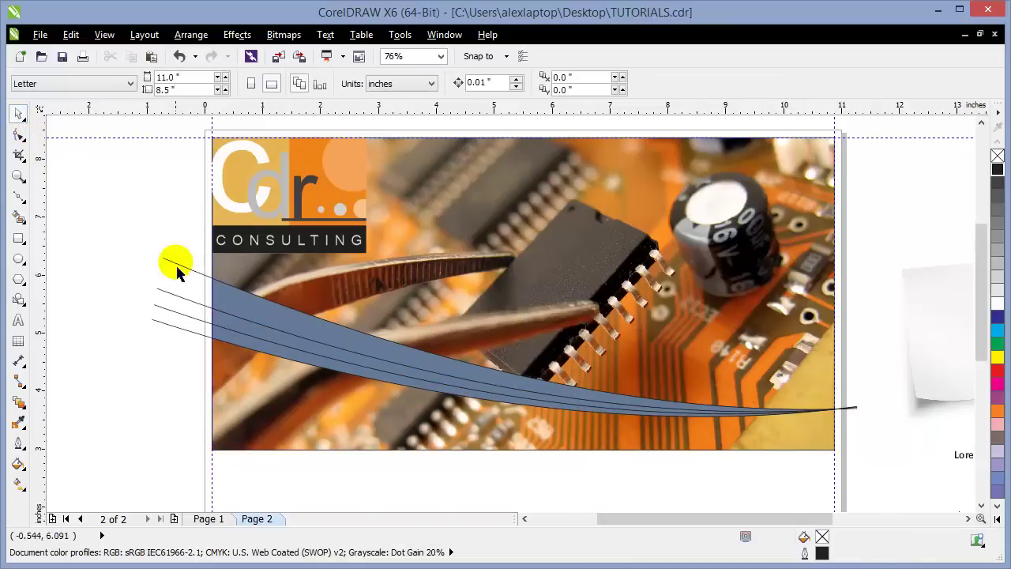
left_click(177, 269)
left_click_drag(177, 263, 201, 311)
left_click(185, 303)
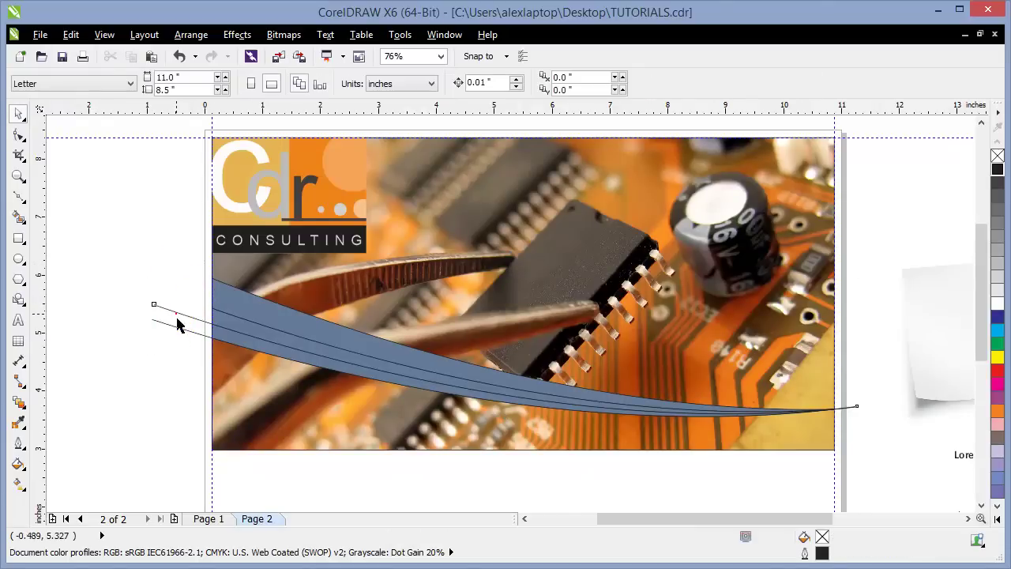
left_click(177, 322)
left_click(176, 312)
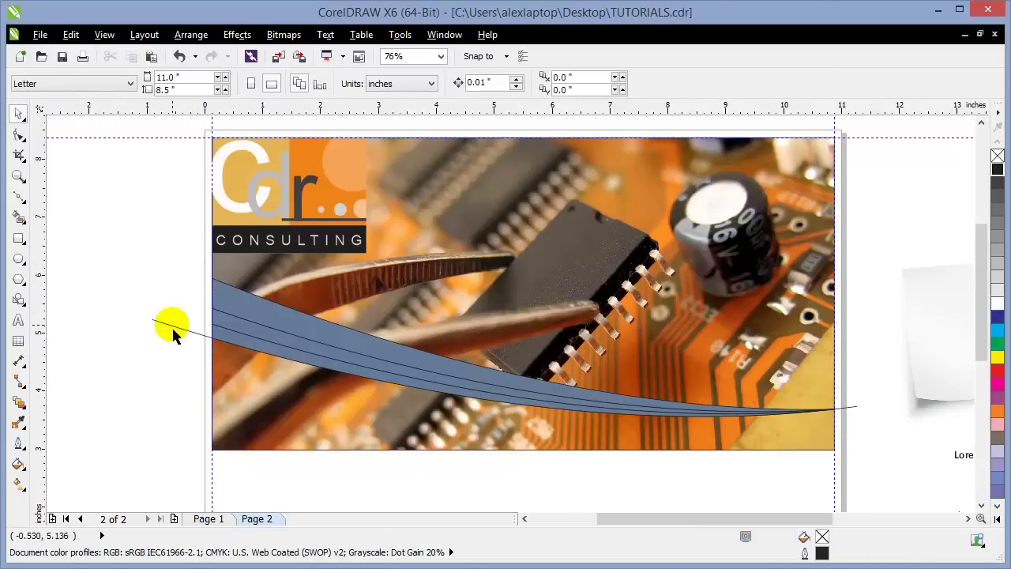
left_click(173, 332)
left_click(174, 330)
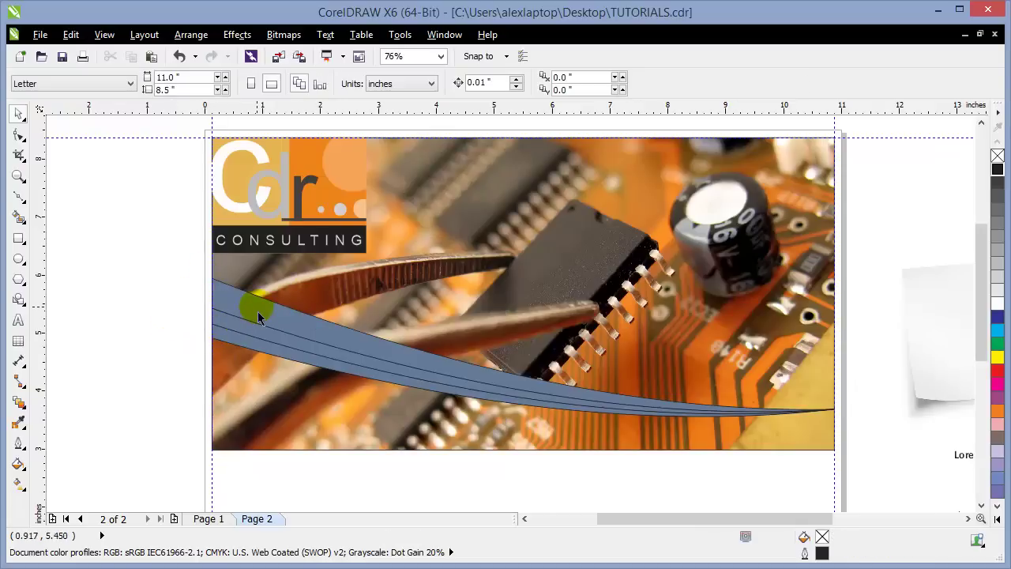
Try moving the blue bands apart to inspect them as separate shapes, and undo the moves
left_click_drag(257, 316, 260, 344)
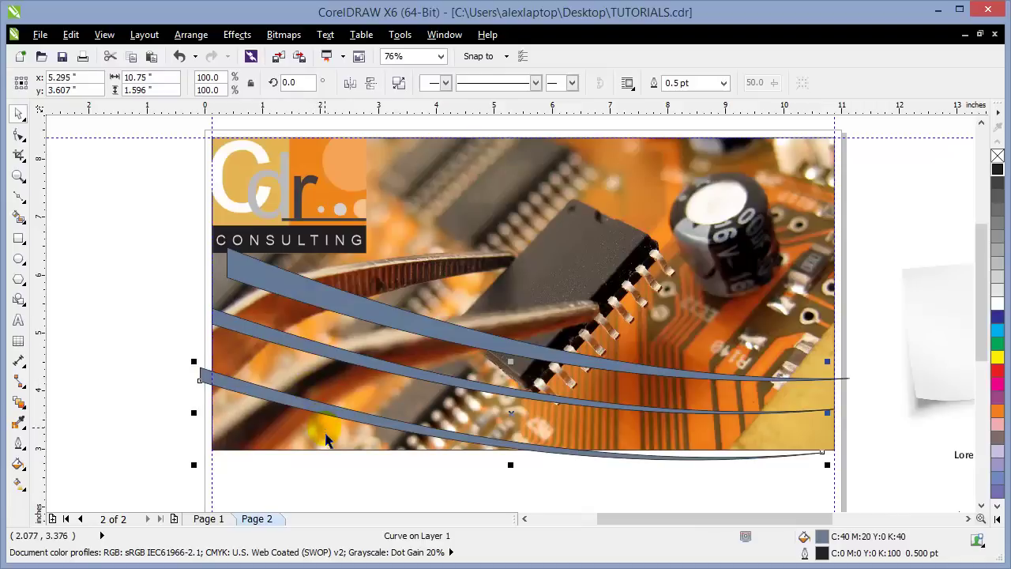
left_click(179, 56)
left_click(180, 57)
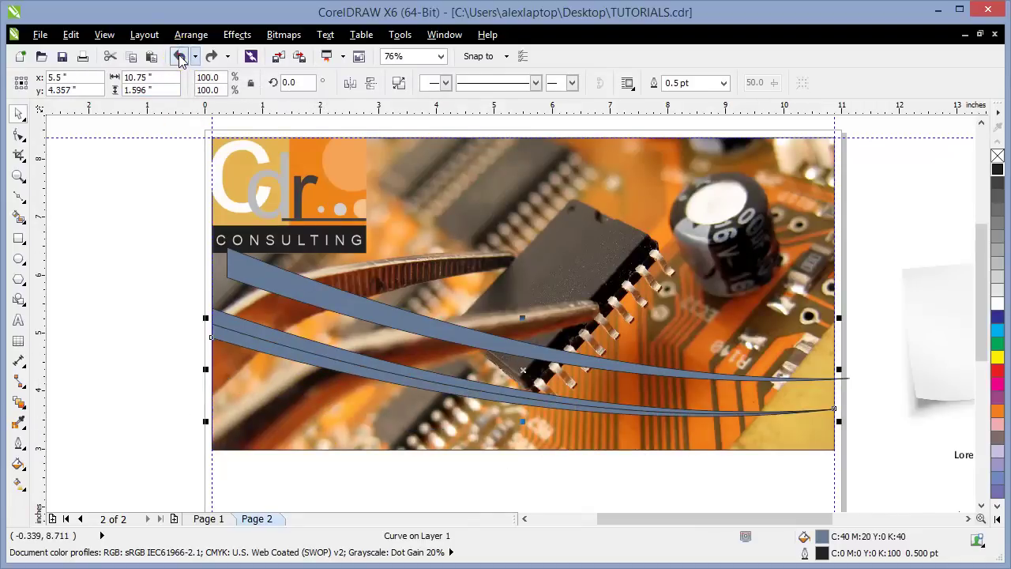
left_click(145, 226)
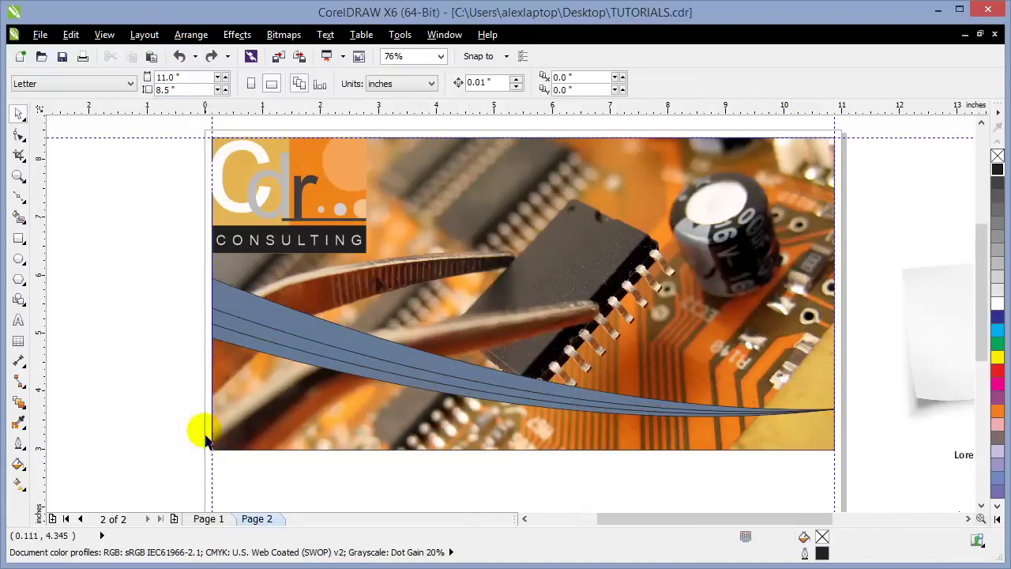
On Page 1, select the brown-gold swoosh, Software Engineering banner and two headings together and move them off the page's left side
left_click(214, 519)
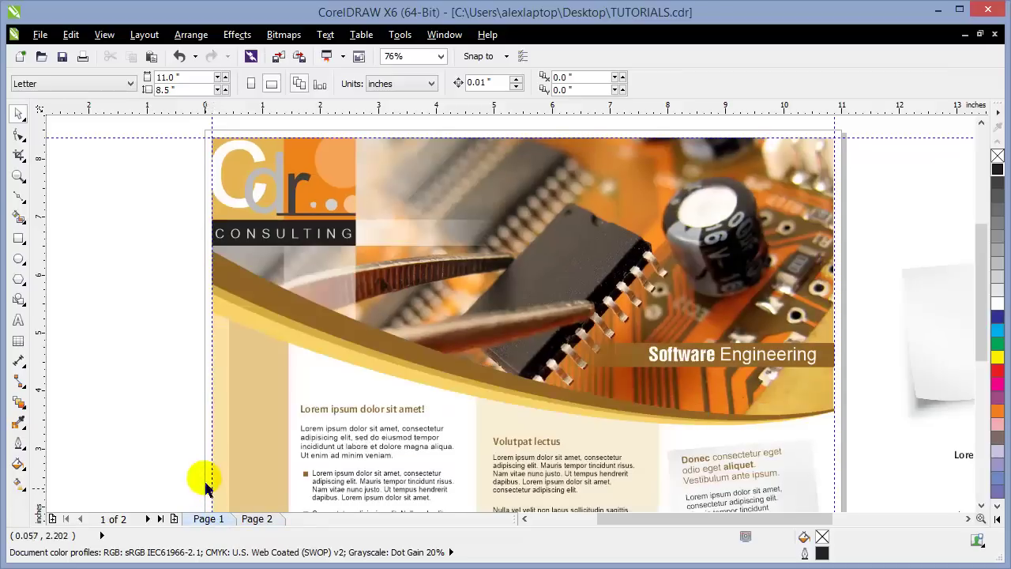
left_click(220, 315)
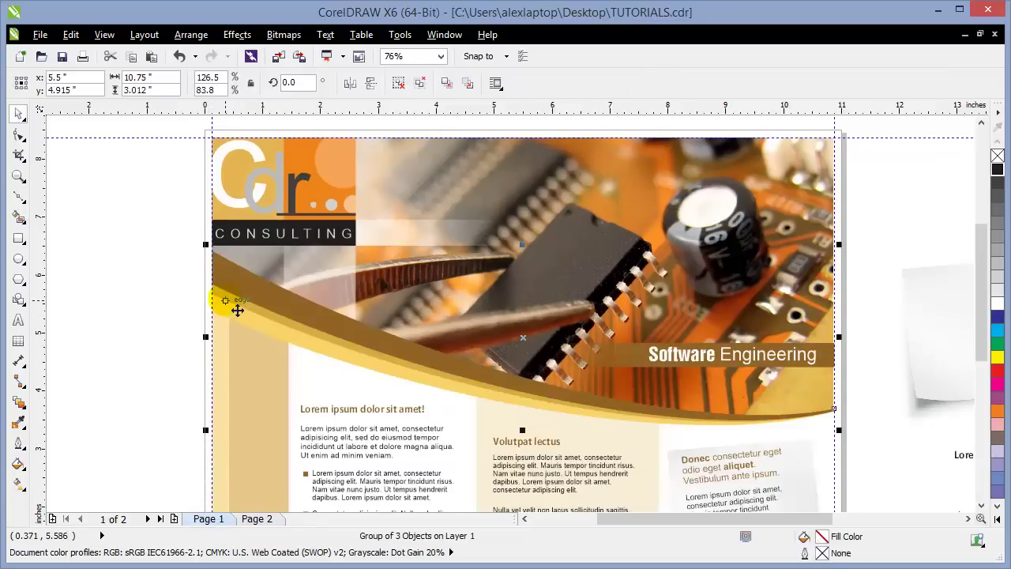
key("Escape")
left_click_drag(169, 238, 865, 447)
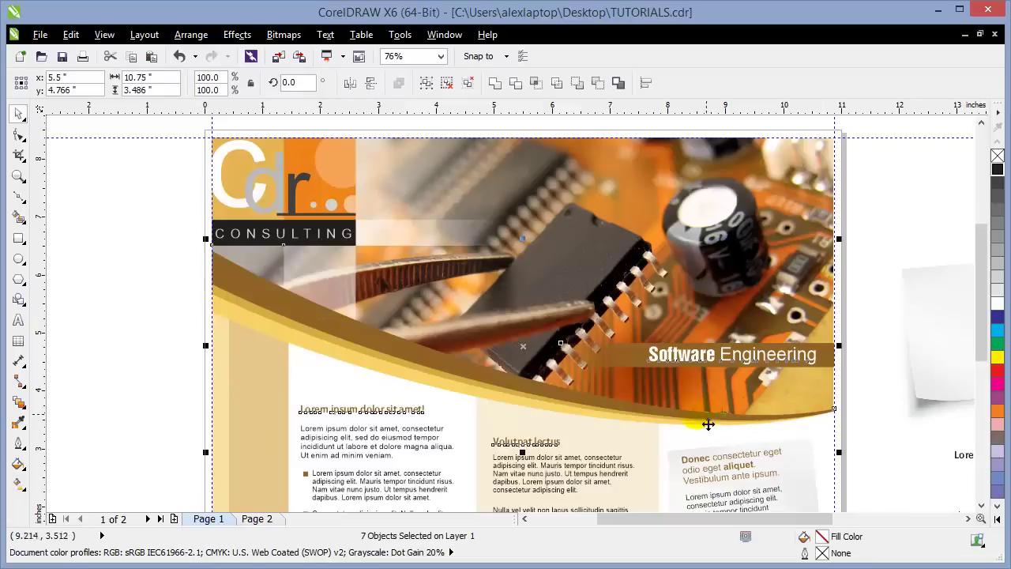
scroll(700, 427, "down", 2)
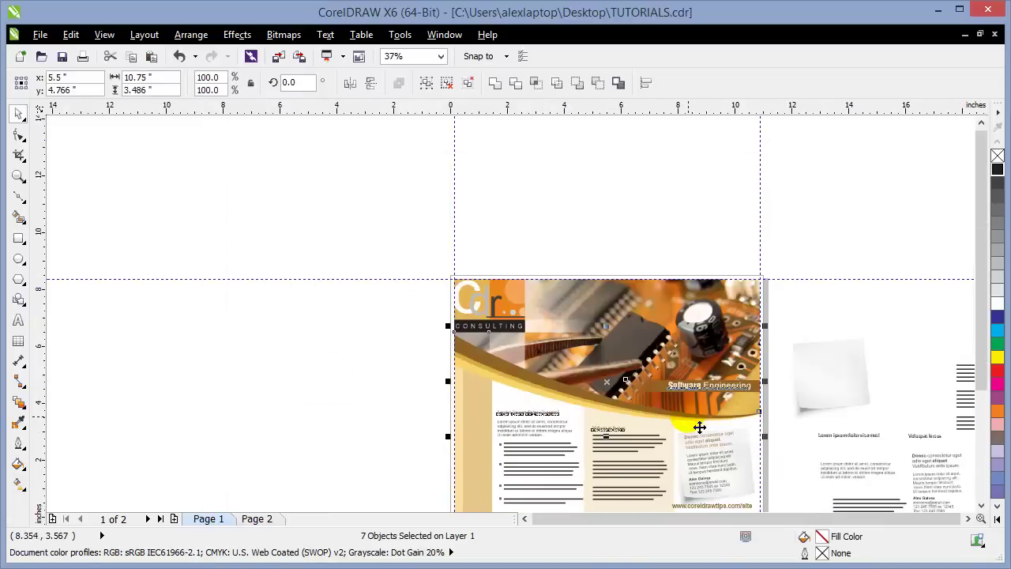
left_click_drag(679, 430, 342, 400)
left_click(338, 456)
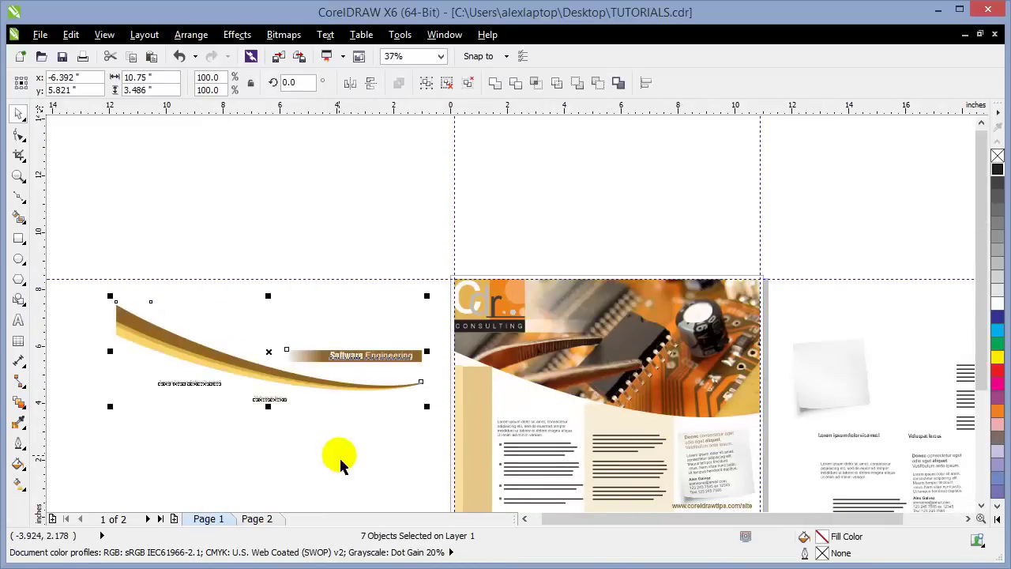
On Page 2, sample the reference swoosh's dark brown (C35 M57 Y100 K21) and fill the uppermost blue band with it
left_click(260, 519)
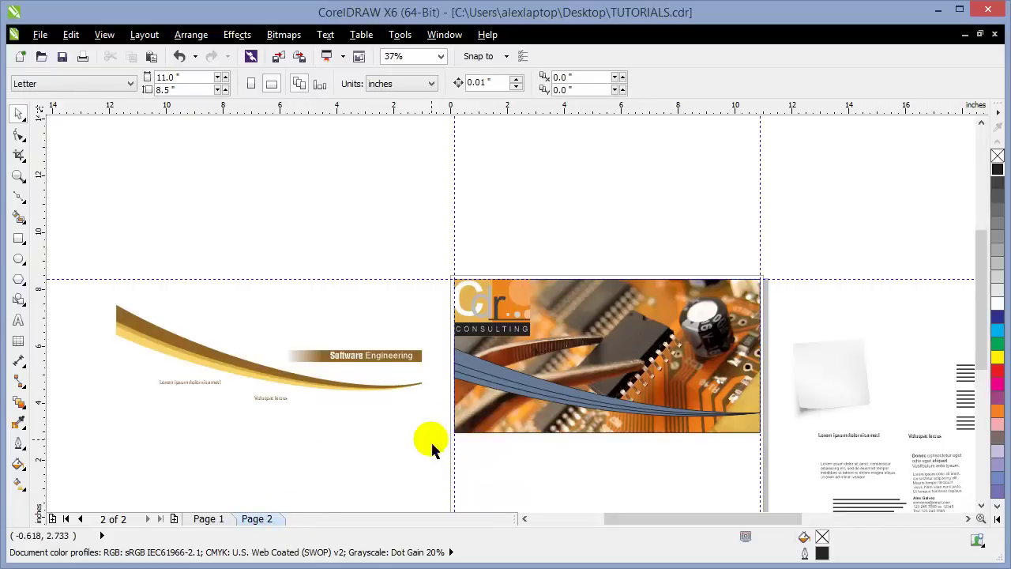
scroll(429, 447, "up", 2)
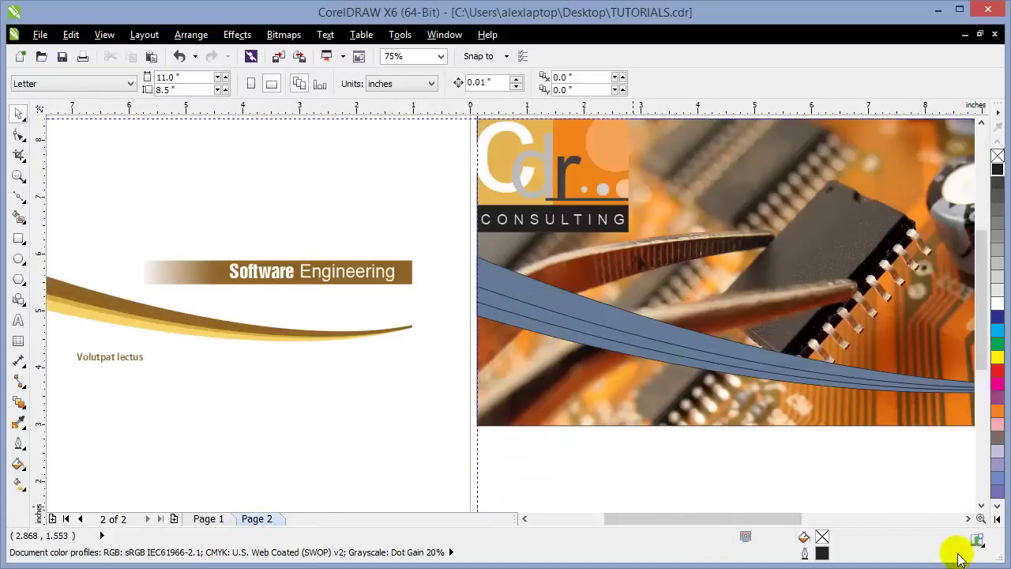
left_click(967, 518)
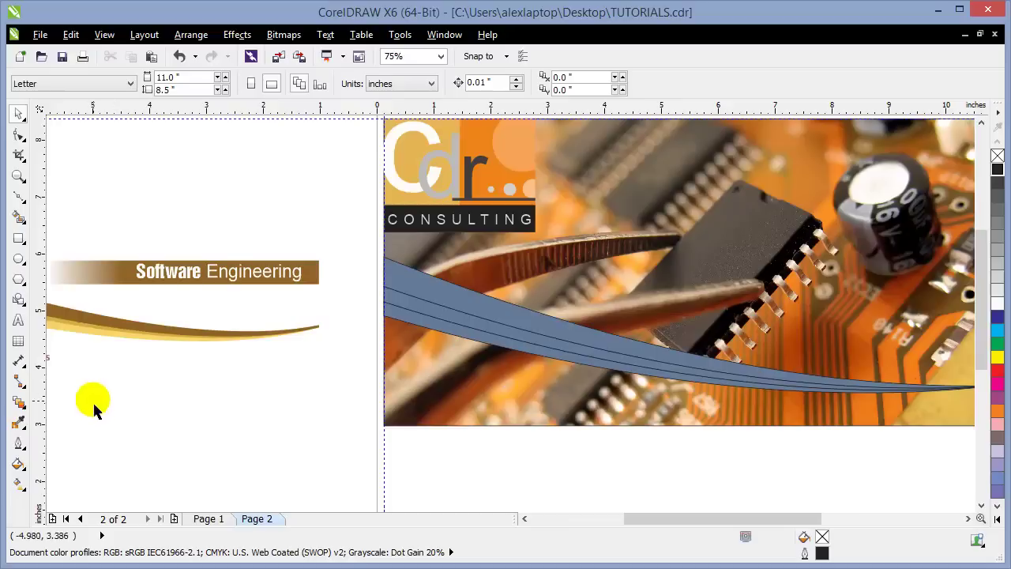
left_click(19, 423)
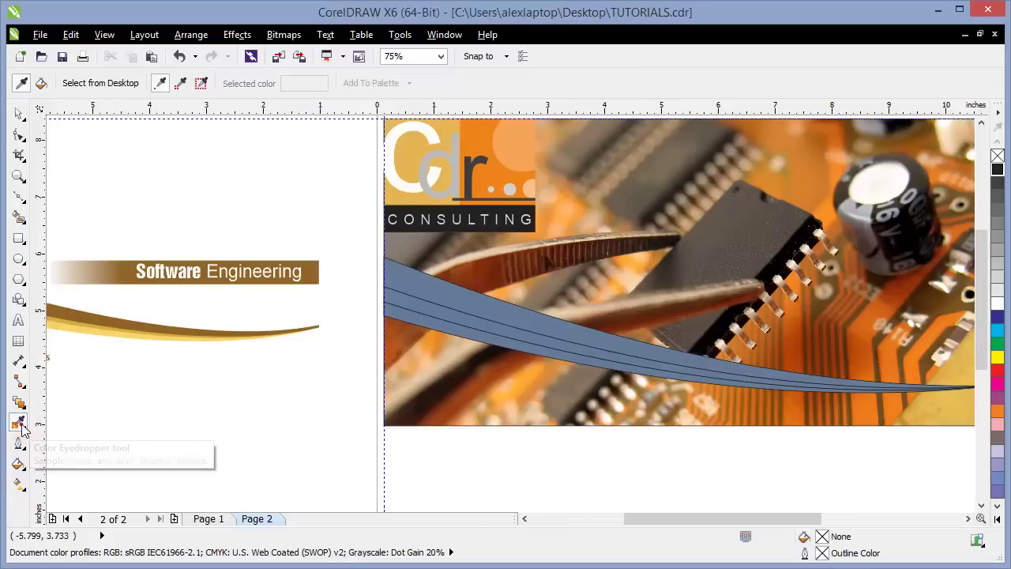
left_click(89, 319)
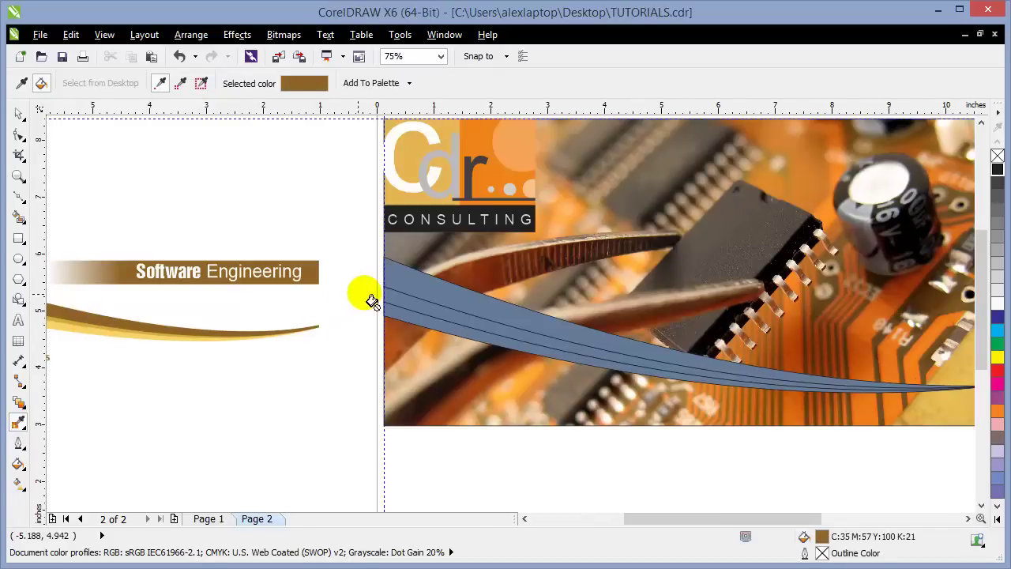
left_click(409, 284)
Fill the middle band with the reference swoosh's gold (C16 M32 Y89 K0) and the lowest band with its light yellow (C2 M16 Y70 K0)
left_click_drag(304, 334, 103, 333)
key("shift")
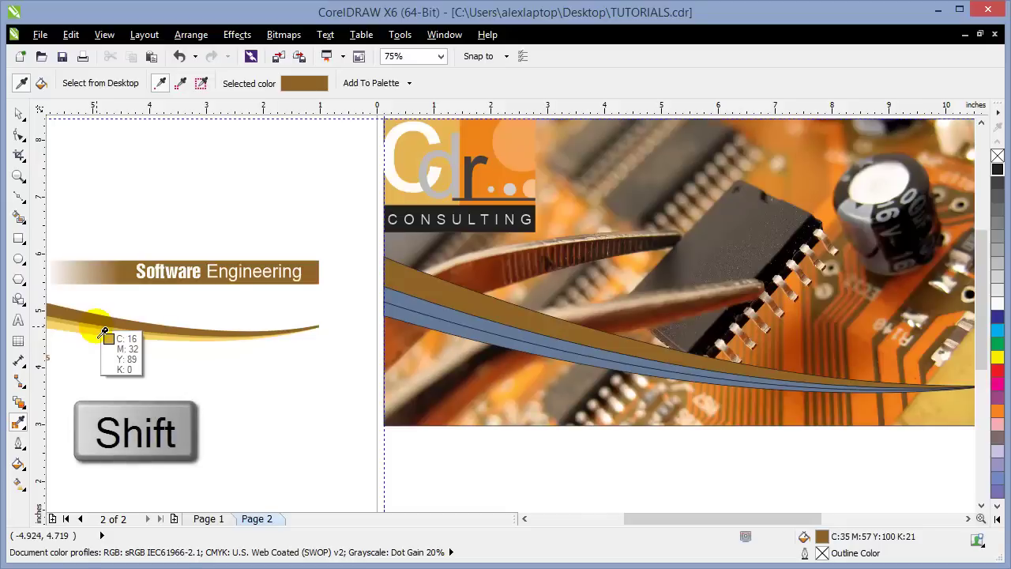
left_click(104, 333)
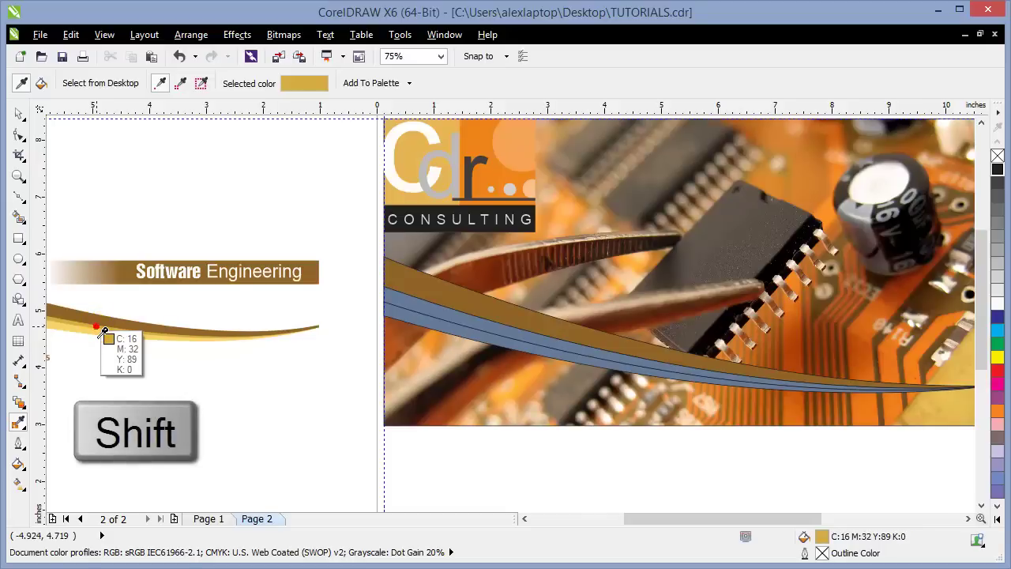
left_click(419, 312)
key("shift")
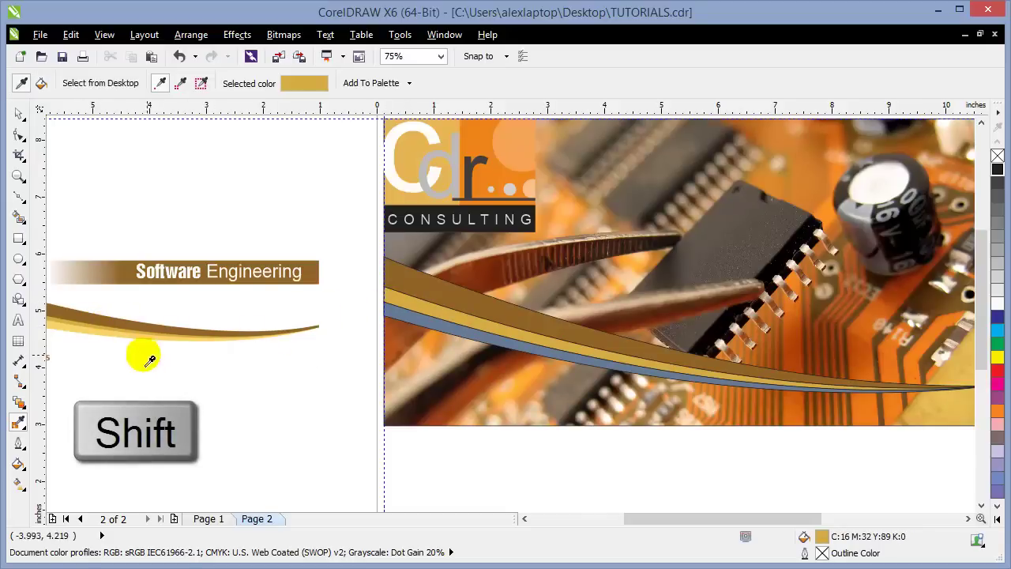
left_click(105, 337)
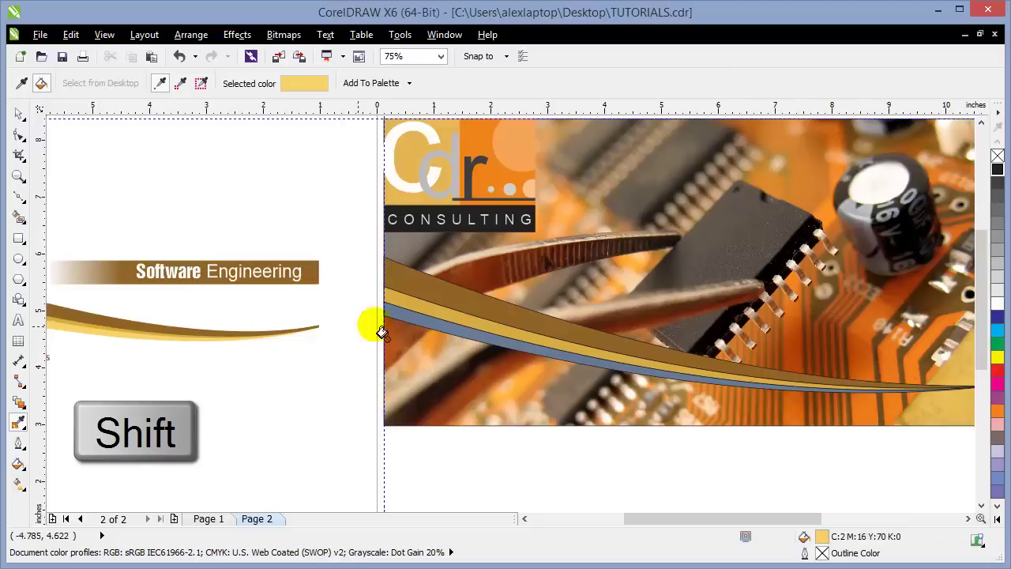
left_click(420, 327)
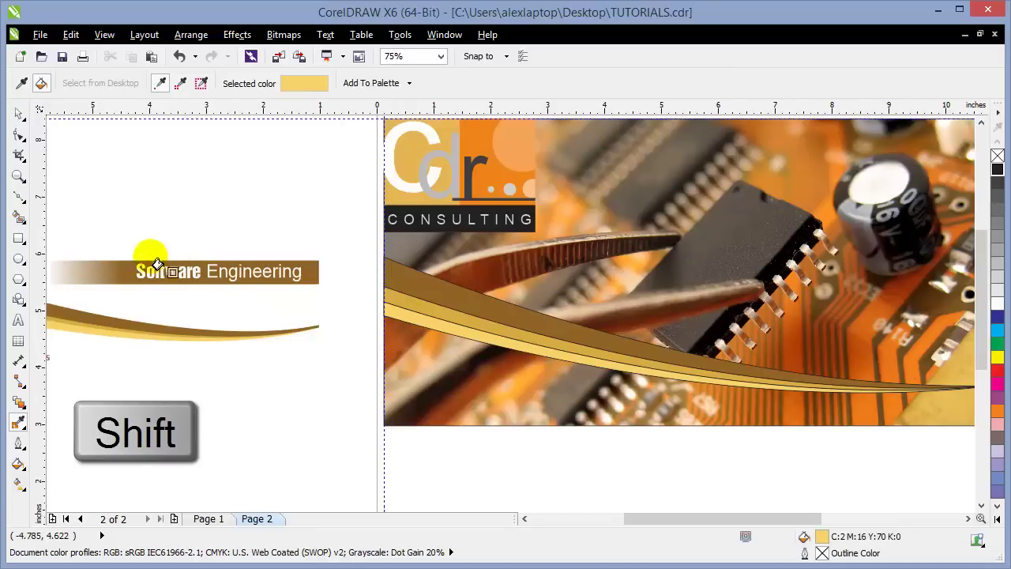
left_click(19, 117)
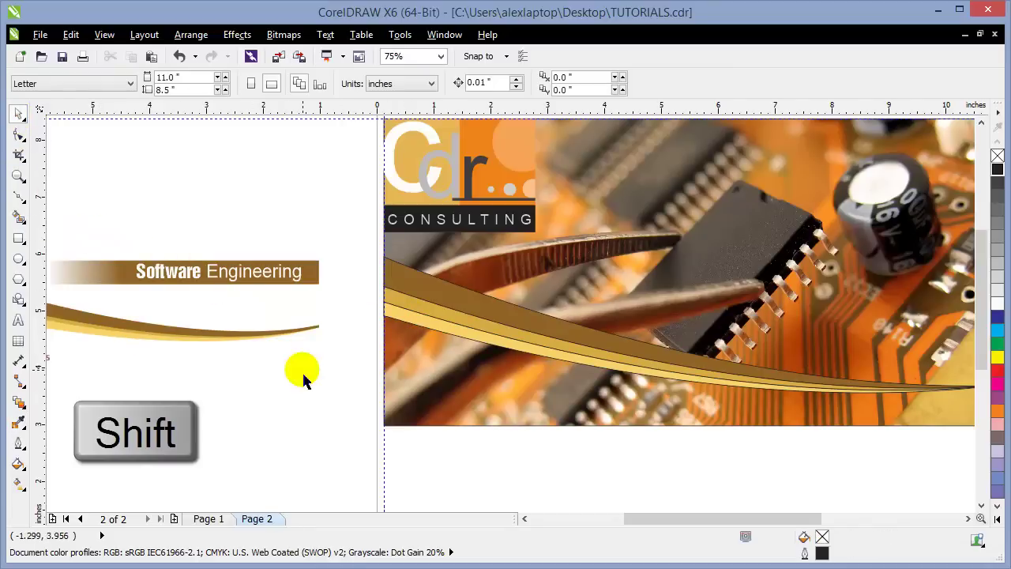
Select the three brown and gold bands together and remove their outlines
left_click_drag(718, 520, 758, 520)
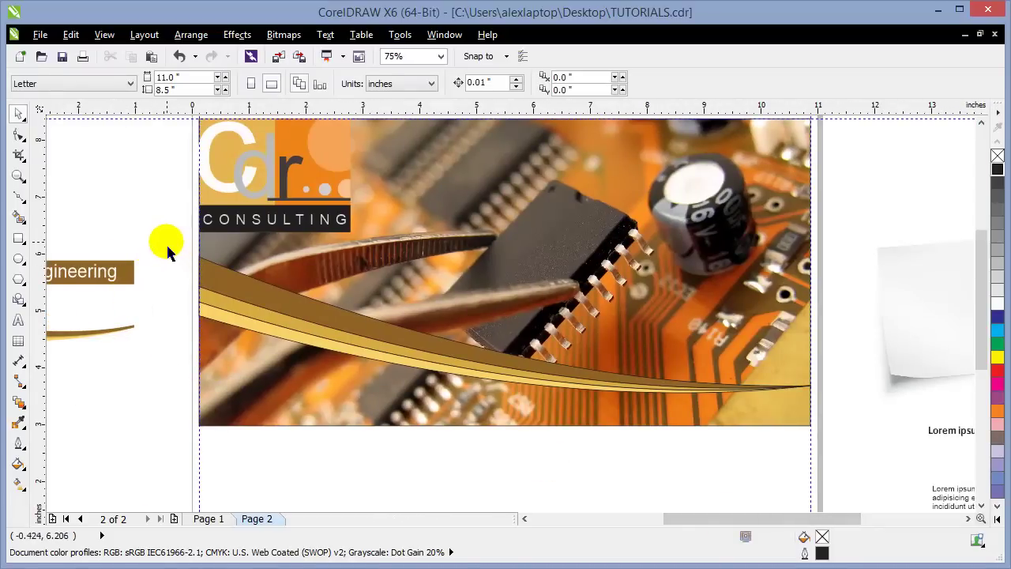
left_click_drag(165, 243, 202, 277)
left_click(233, 283)
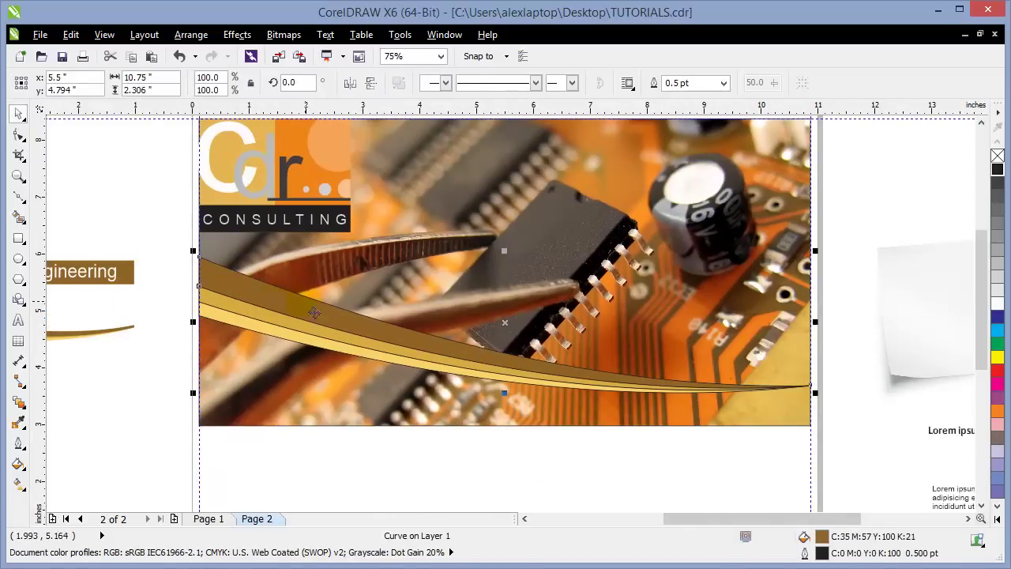
left_click(221, 315, "shift")
left_click(218, 333, "shift")
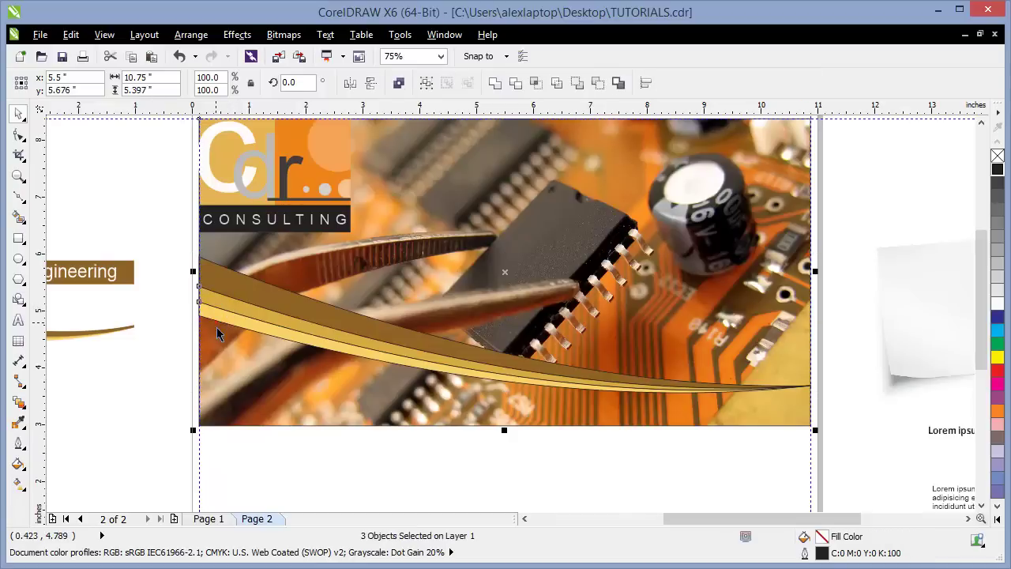
left_click(219, 327, "shift")
left_click_drag(161, 243, 830, 421)
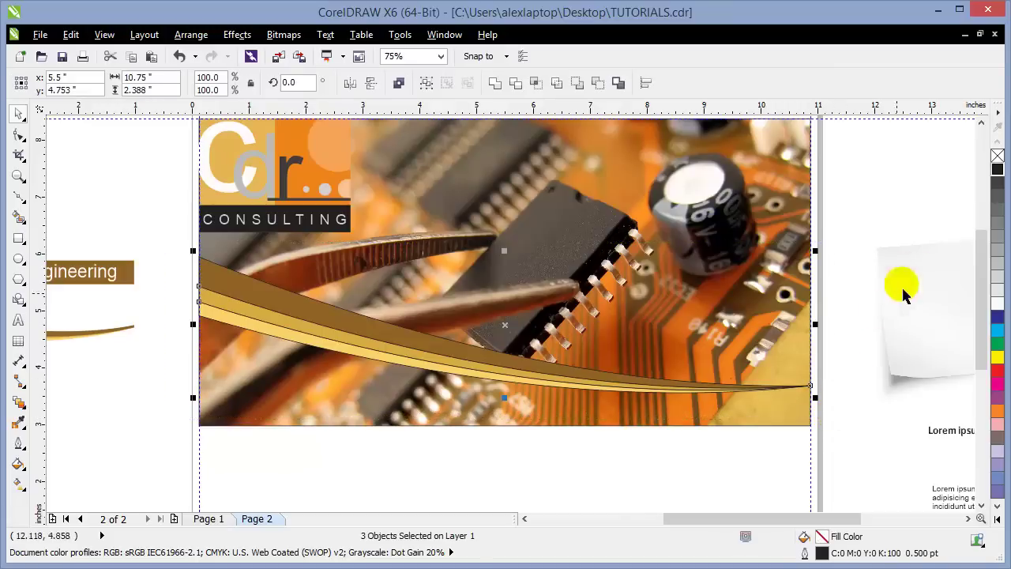
right_click(997, 157)
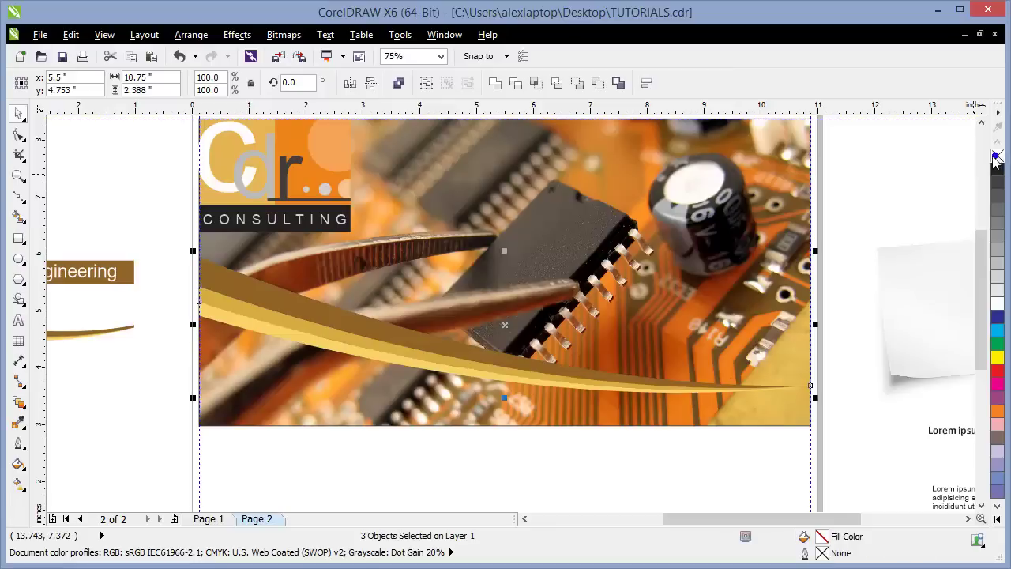
left_click(156, 410)
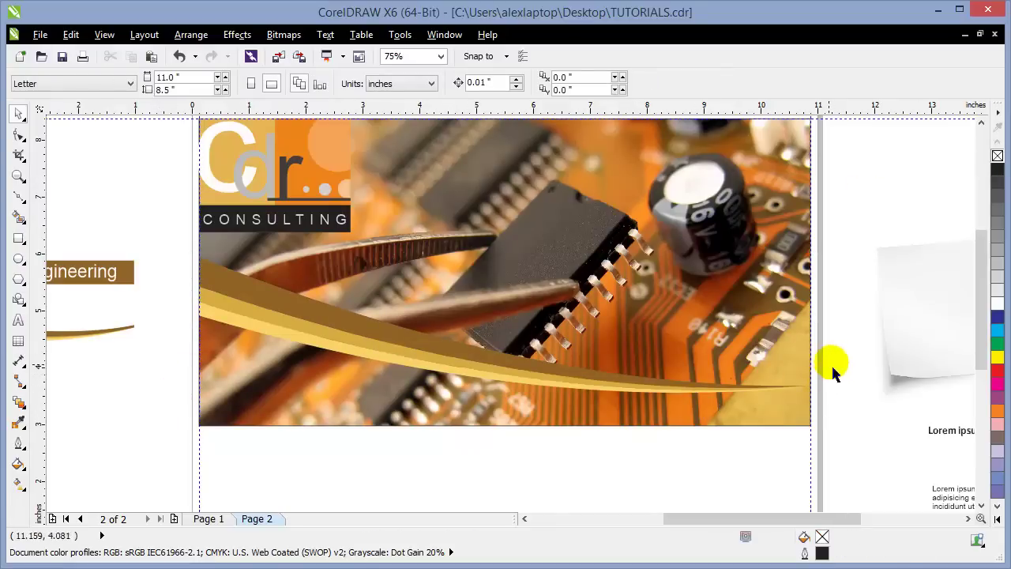
scroll(815, 395, "up", 6)
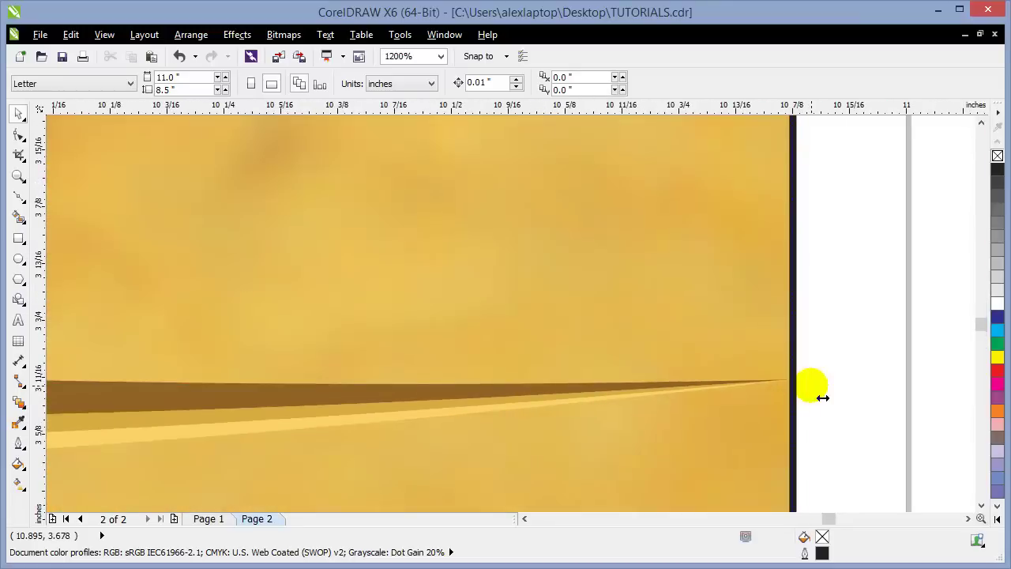
scroll(822, 397, "down", 6)
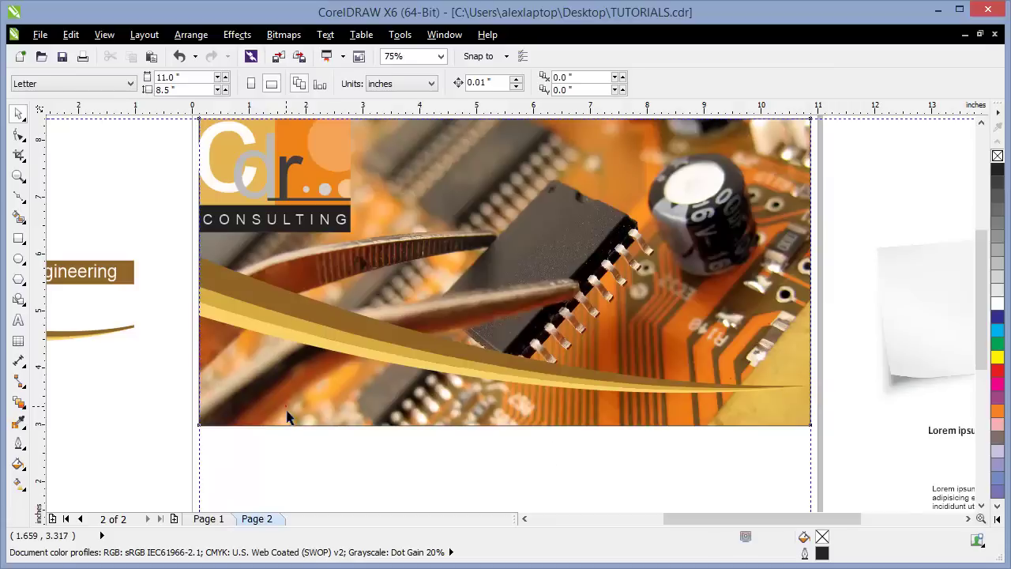
Convert the circuit-board photo's PowerClip rectangle to curves
left_click(286, 416)
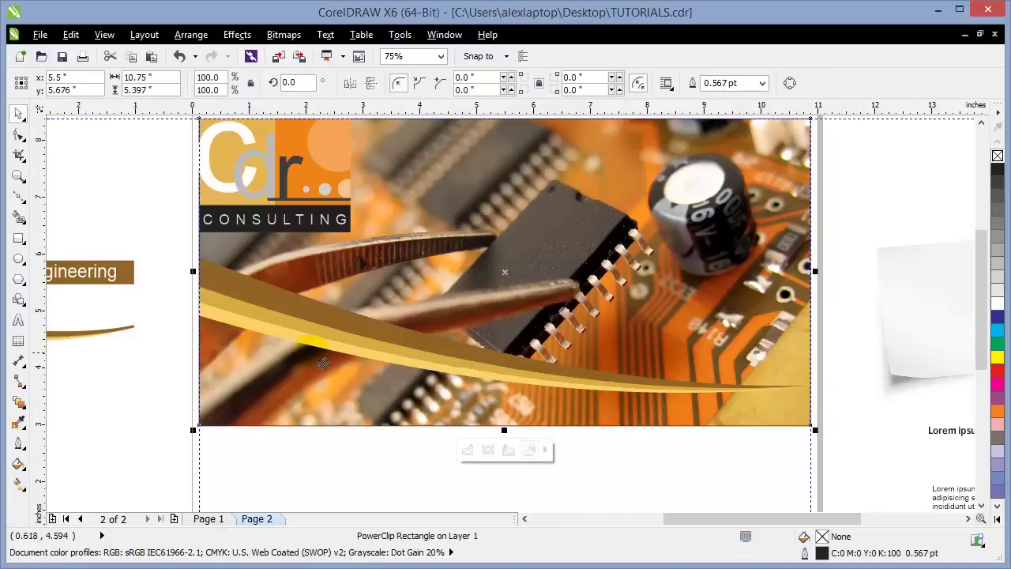
left_click(159, 362)
left_click(266, 309)
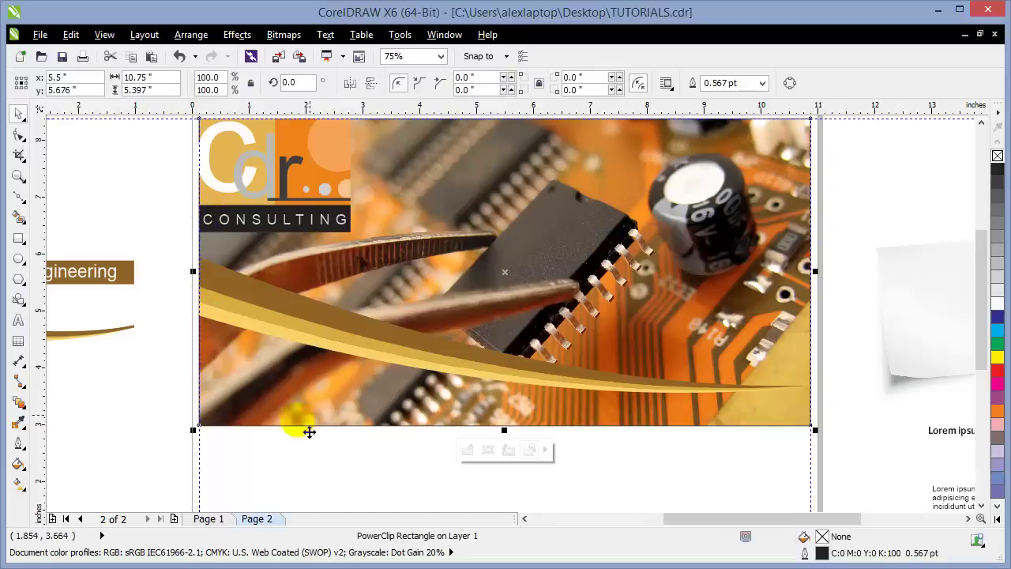
left_click(191, 35)
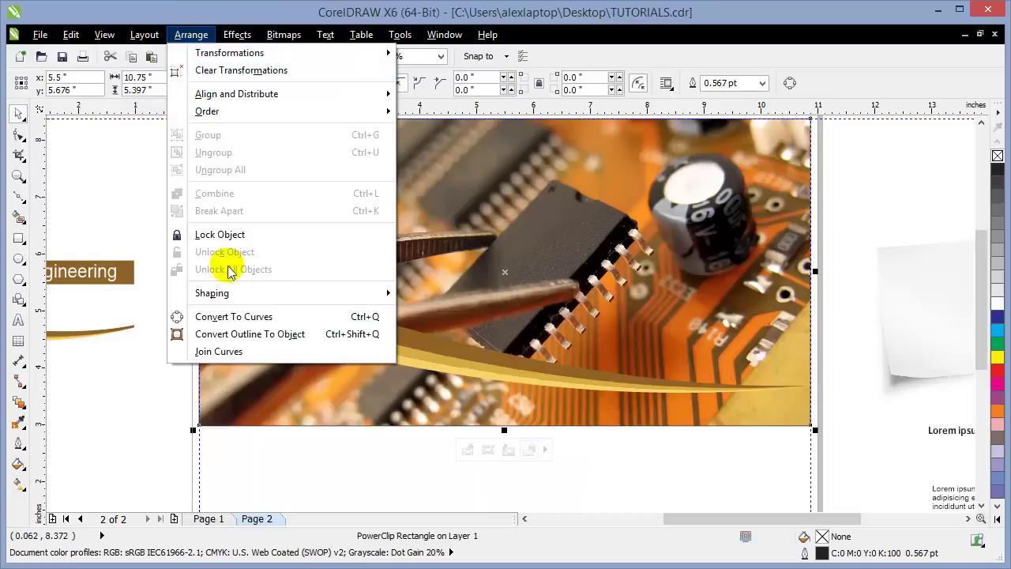
left_click(251, 319)
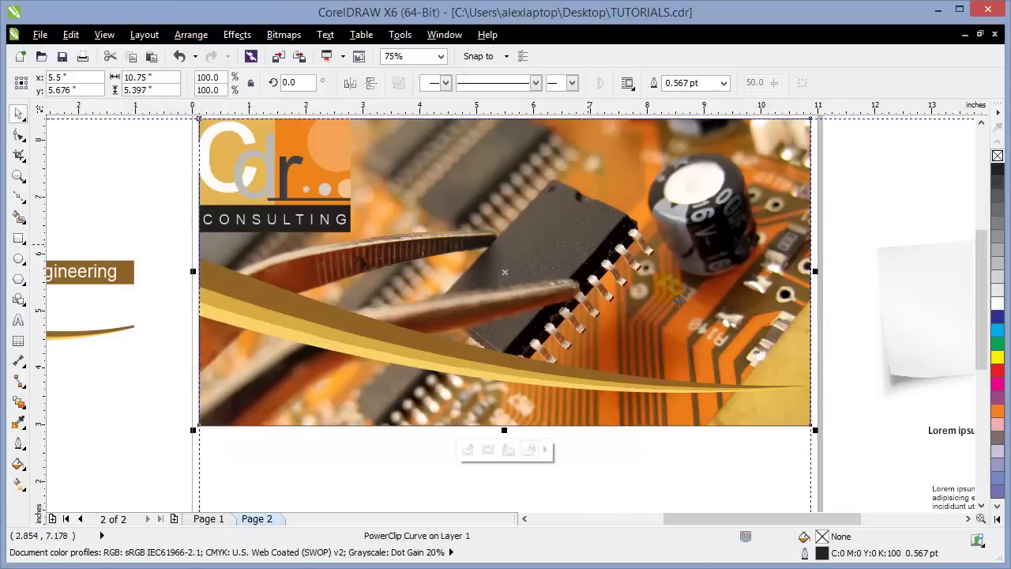
Move the photo frame's lower-left node up about 2.7 inches onto the brown band and its lower-right node up to the swoosh's tip
left_click(17, 135)
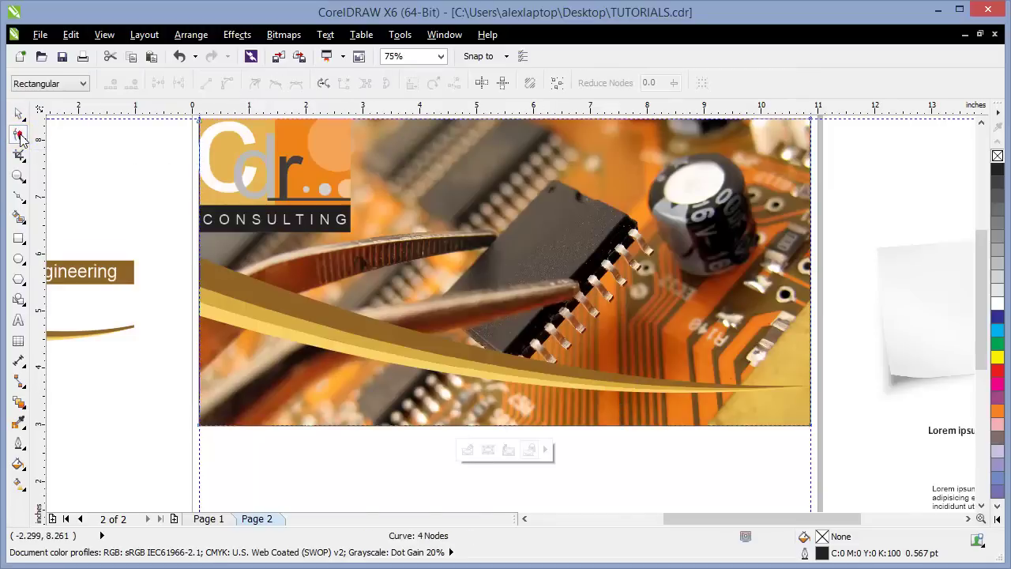
left_click(200, 437)
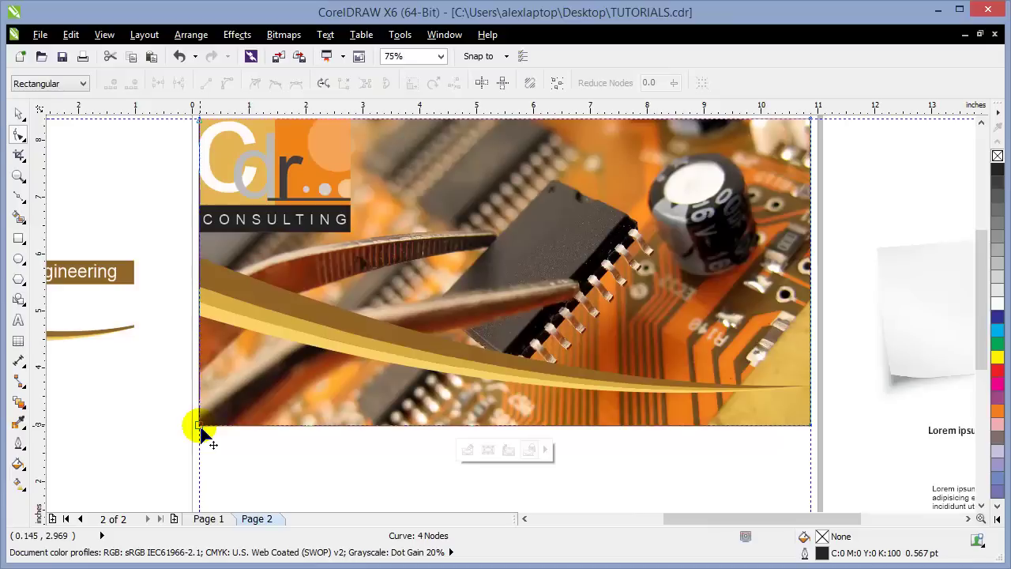
left_click_drag(202, 431, 198, 274)
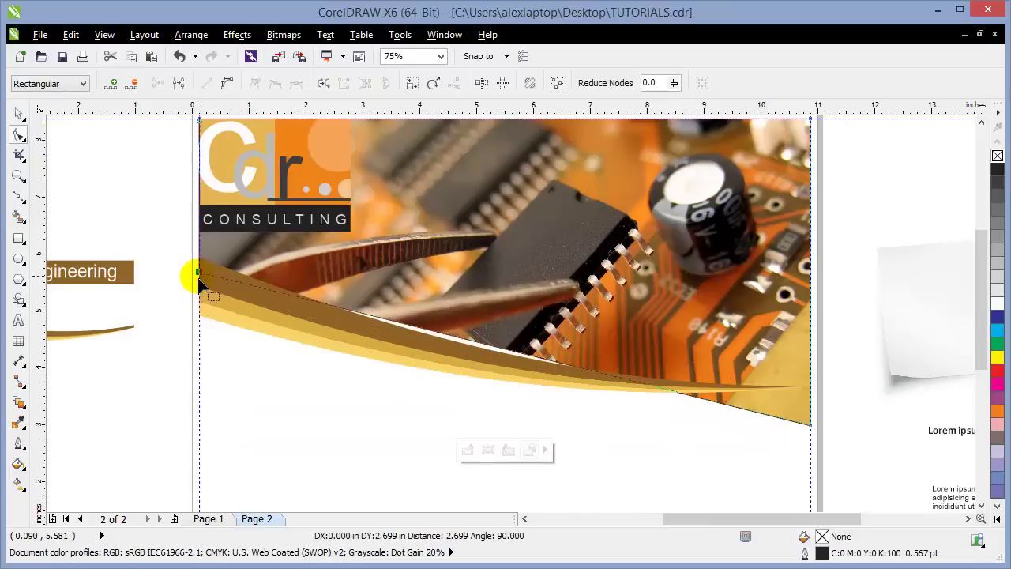
left_click(811, 428)
left_click_drag(810, 427, 811, 385)
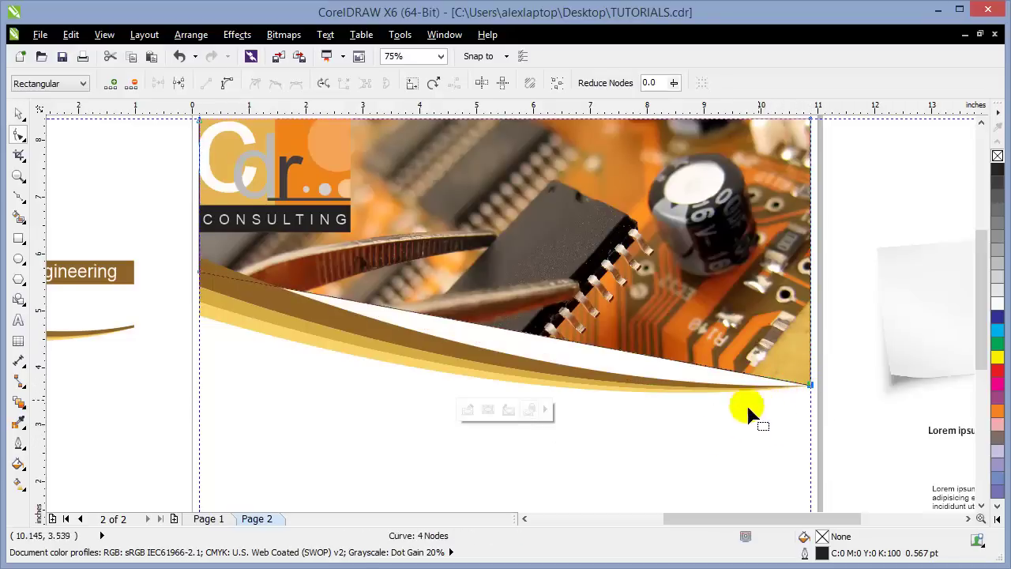
Convert the photo frame's slanted lower edge to a curve and bend it down to follow the brown band
scroll(569, 261, "up", 1)
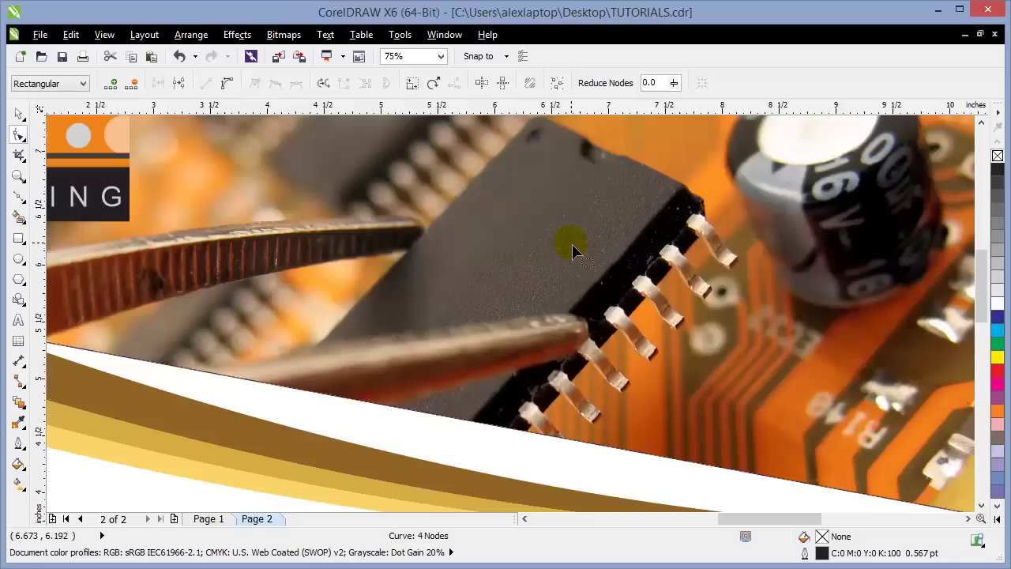
scroll(563, 280, "down", 1)
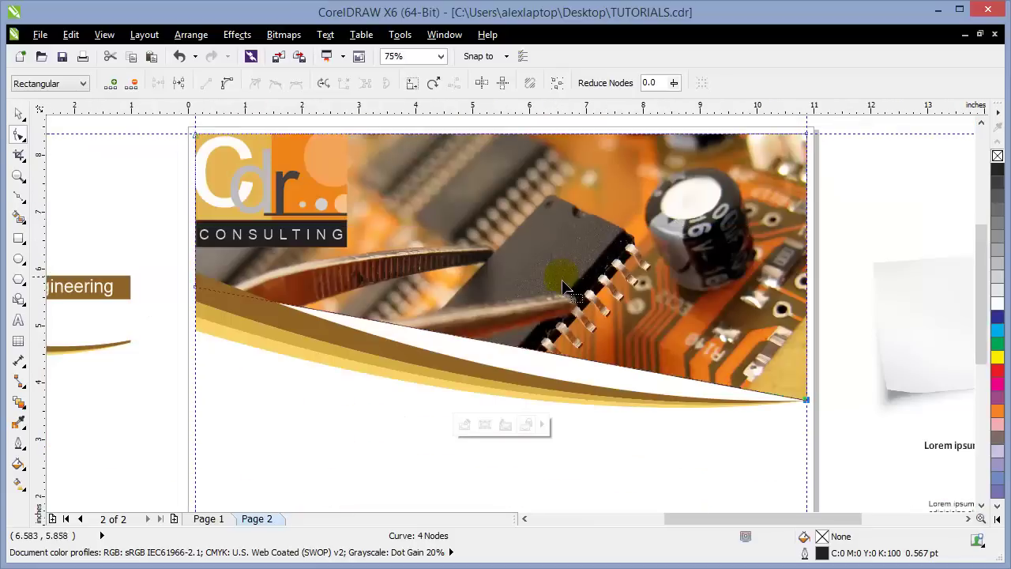
left_click(427, 330)
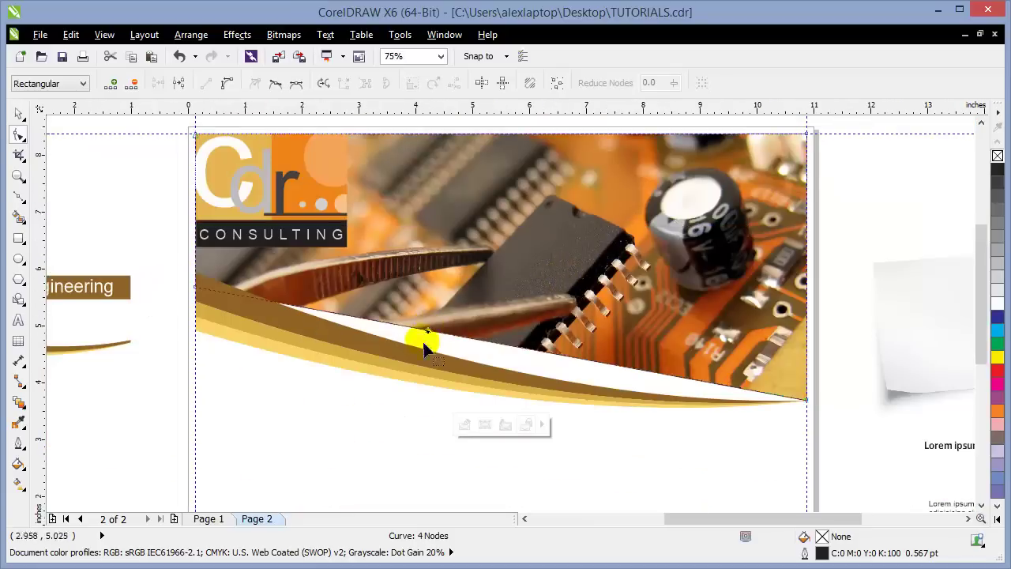
left_click(228, 84)
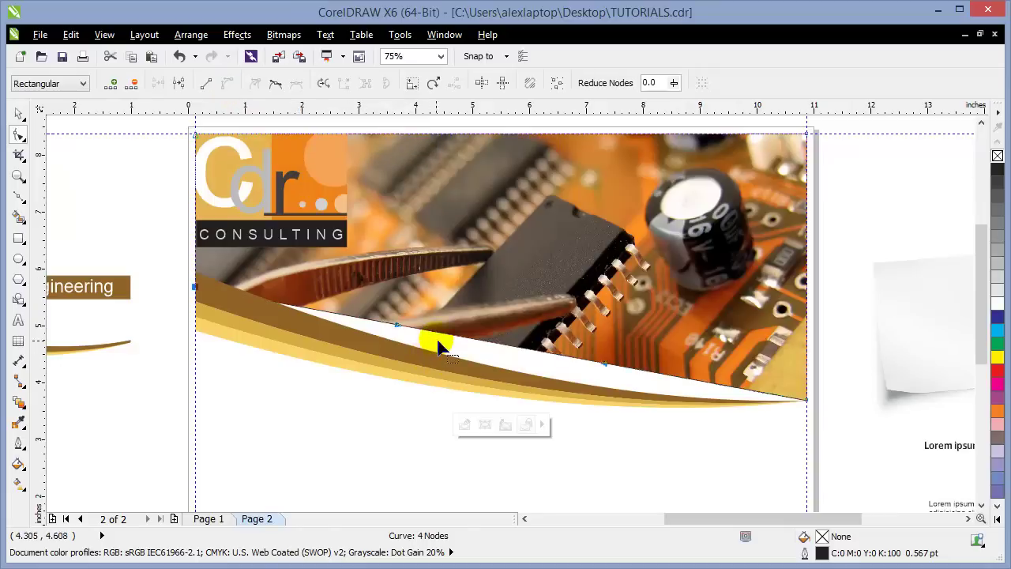
left_click_drag(442, 336, 462, 380)
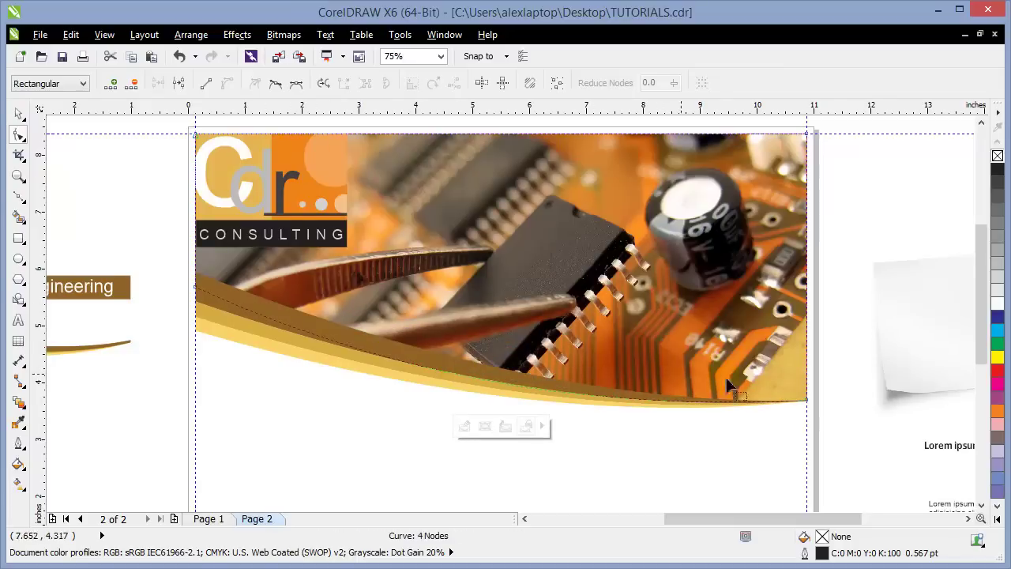
left_click(19, 113)
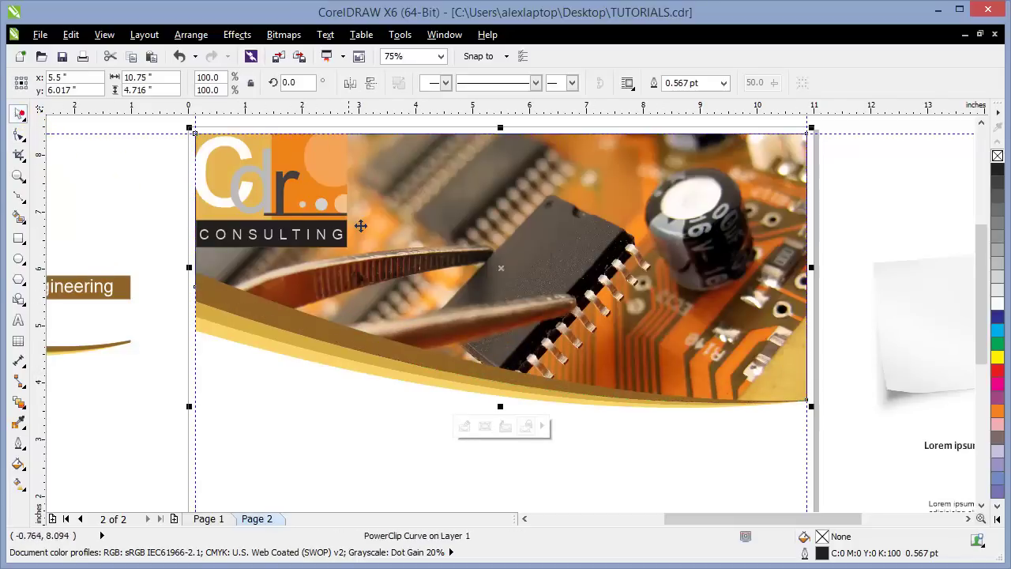
left_click(134, 192)
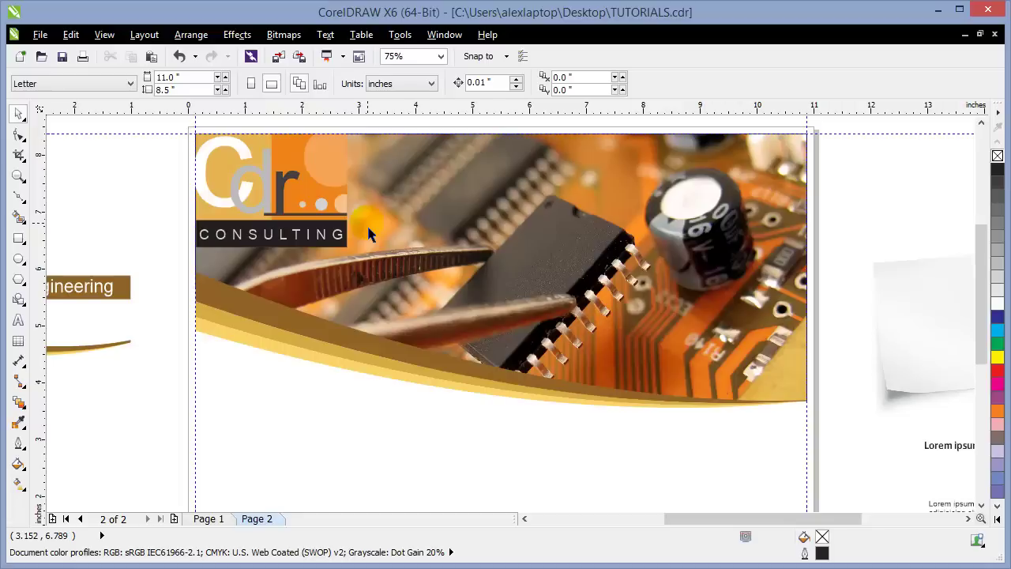
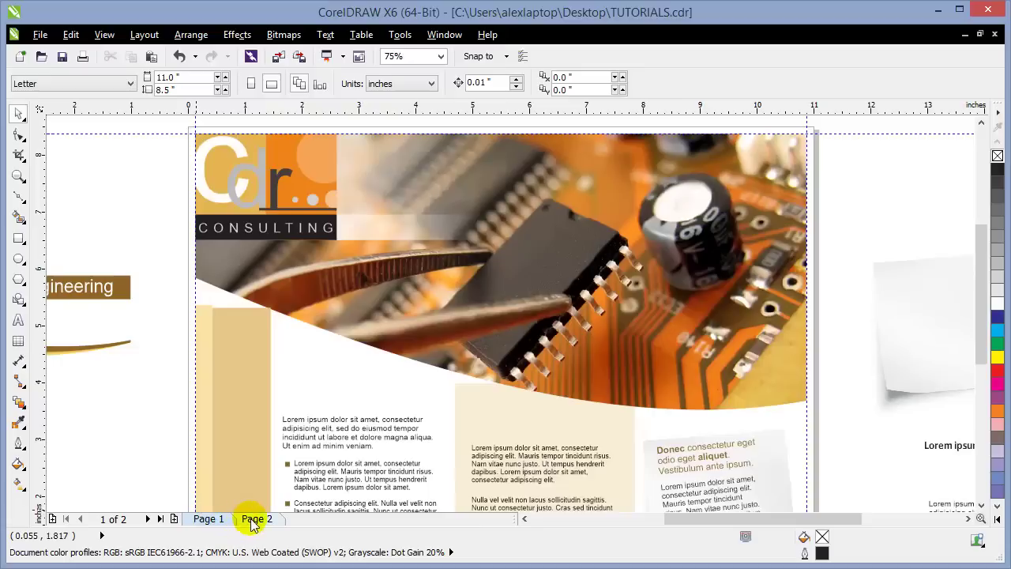
On Page 2, draw a rectangle directly below the Cdr logo, matching its width and sized about 2.65 by 1.47 inches
left_click(255, 519)
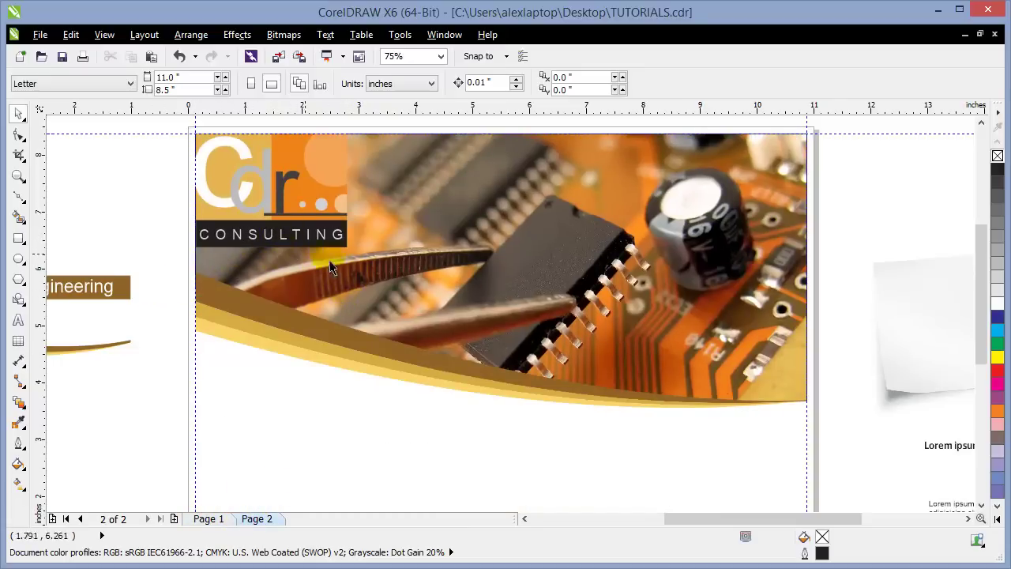
left_click(19, 239)
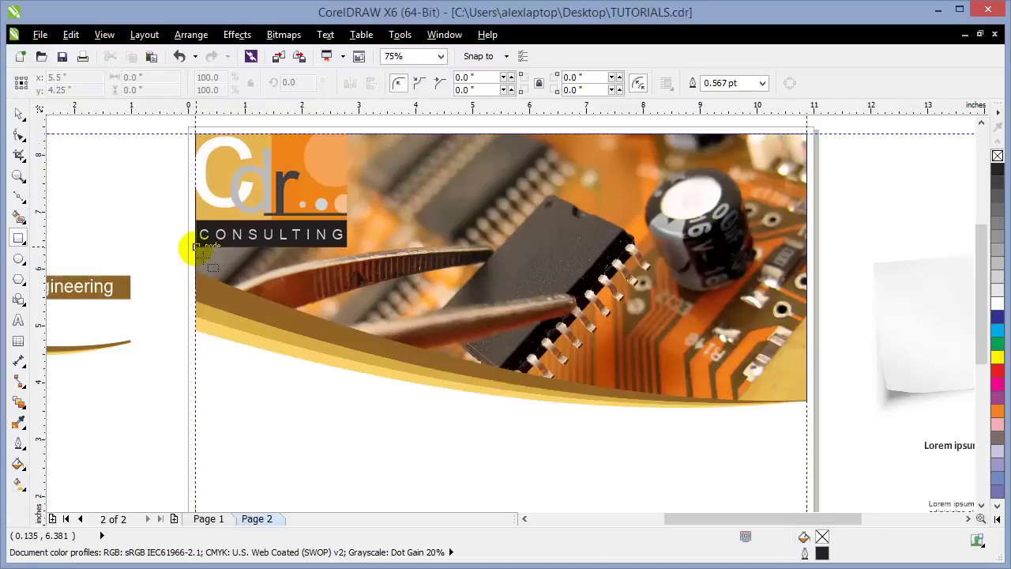
left_click(195, 246)
left_click_drag(195, 247, 346, 360)
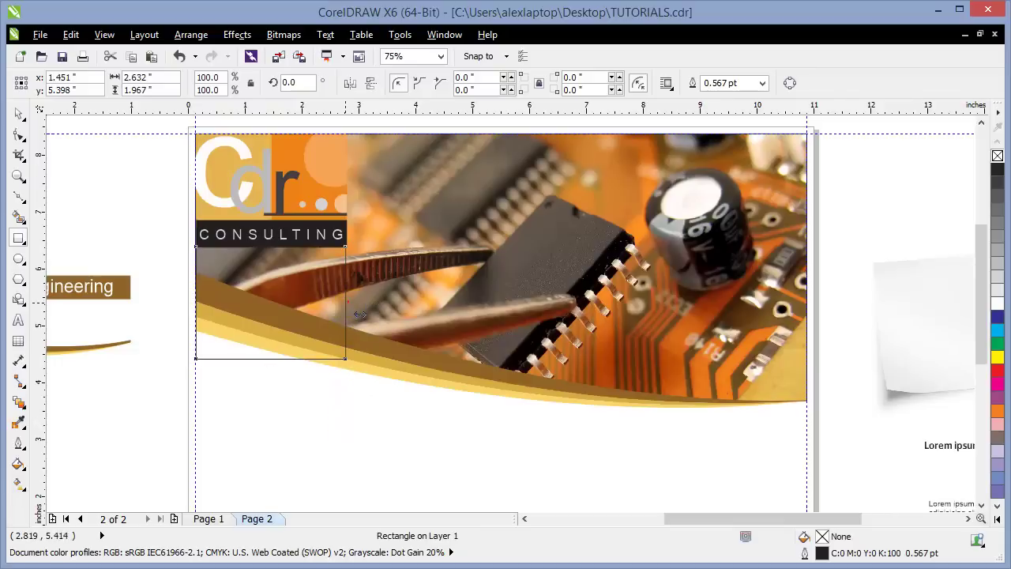
left_click_drag(345, 303, 347, 234)
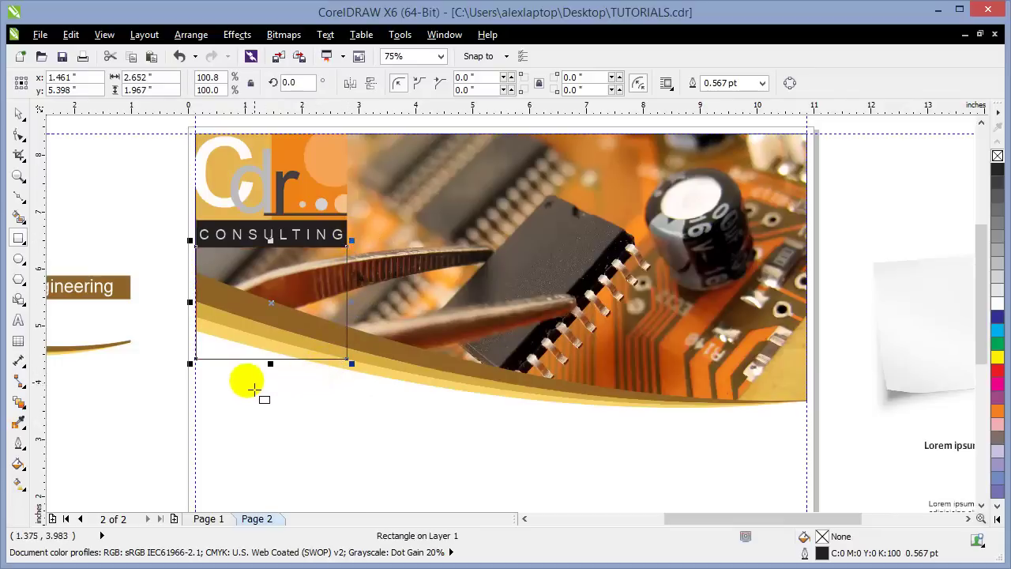
left_click(18, 152)
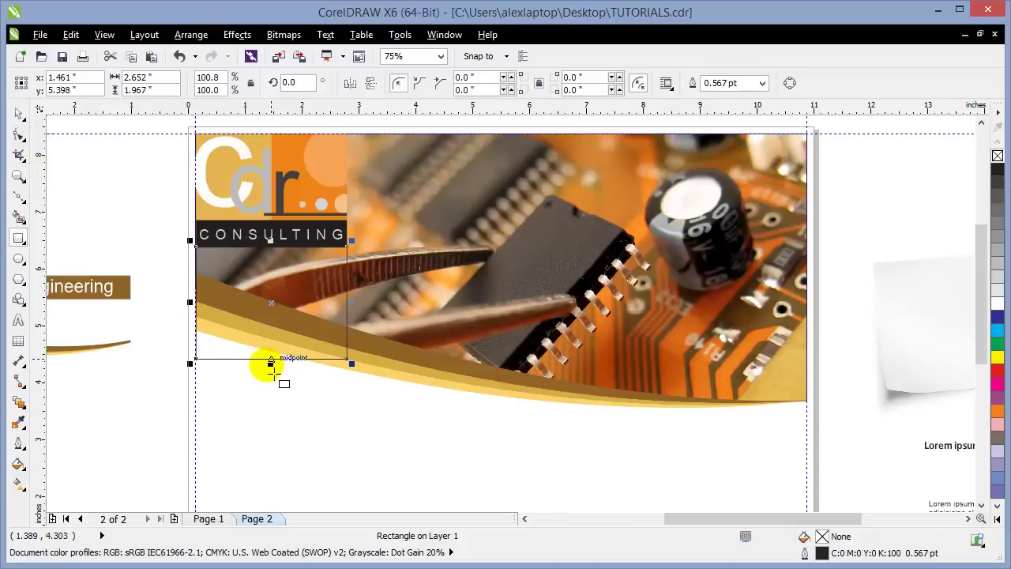
mouse_move(271, 363)
left_mouse_down()
mouse_move(283, 349)
mouse_move(271, 349)
left_mouse_up()
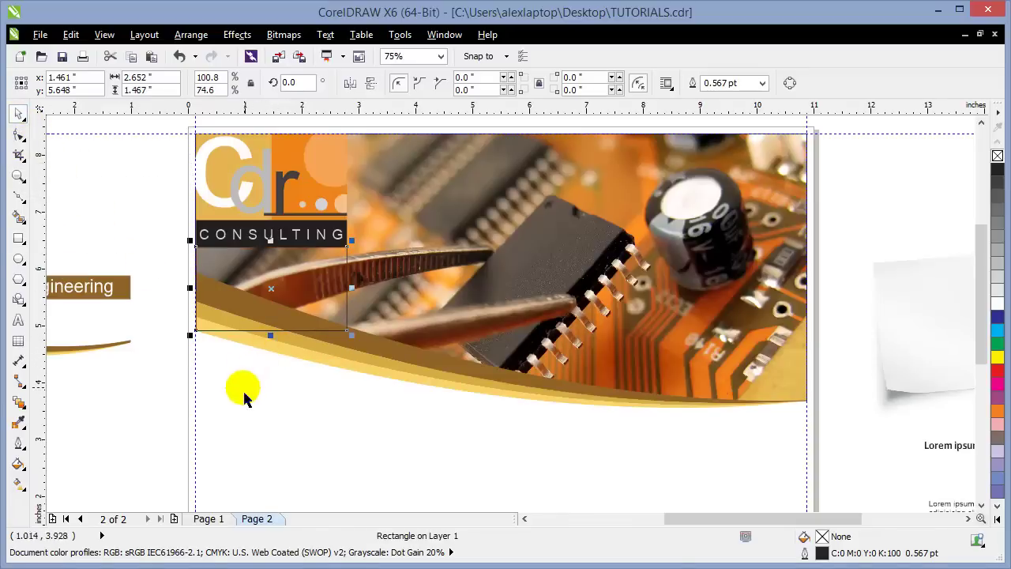
Fill the rectangle below the logo with white and remove its outline
left_click(219, 347)
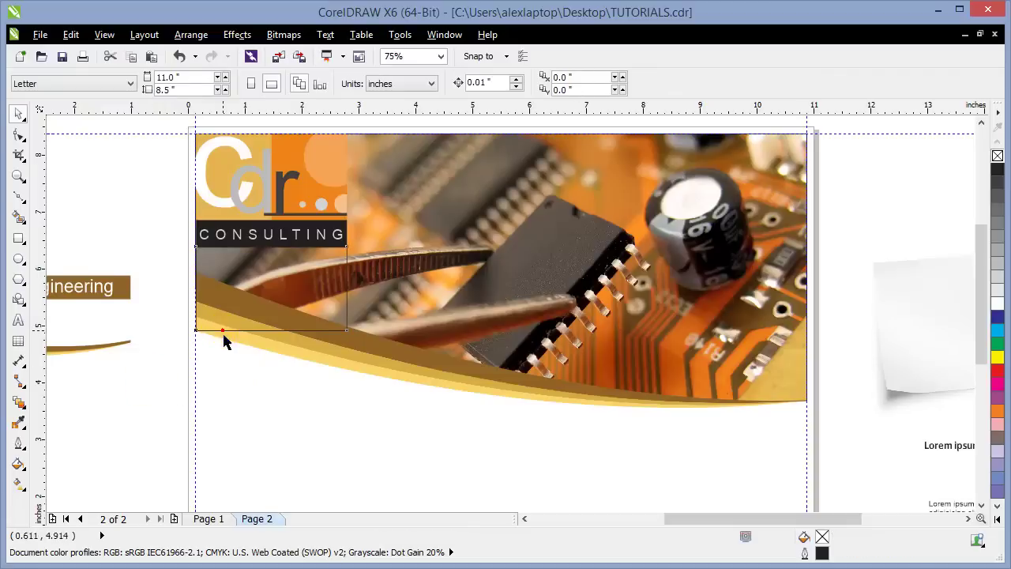
left_click(237, 333)
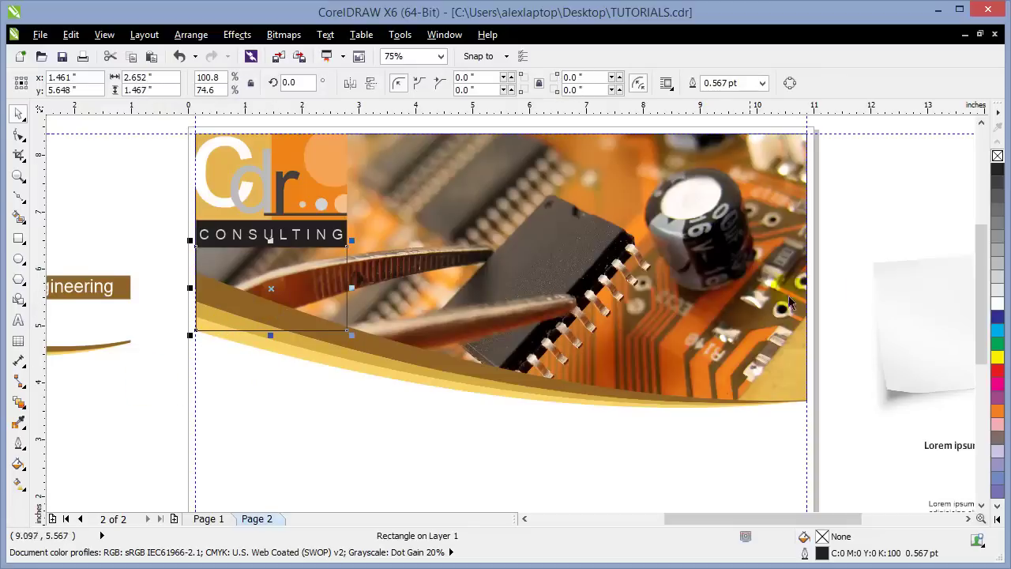
left_click(997, 304)
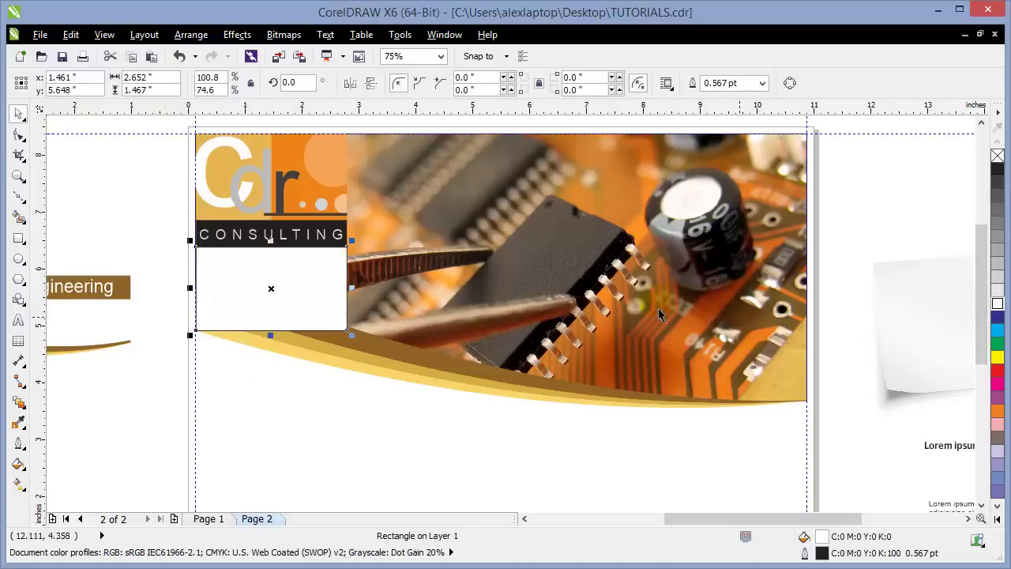
right_click(996, 156)
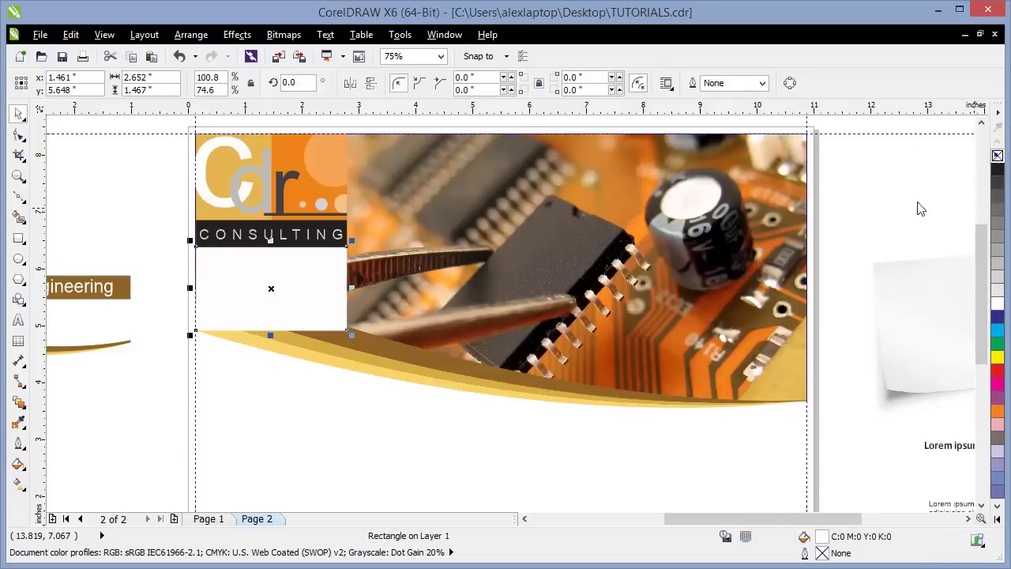
Apply a uniform transparency of 53 to the white rectangle below the logo
left_click(19, 402)
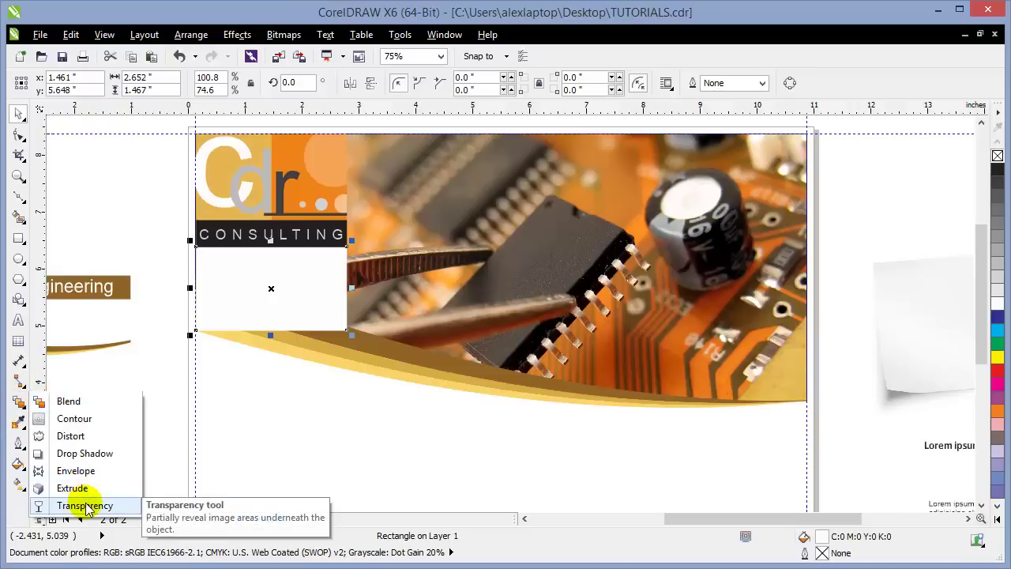
left_click(86, 505)
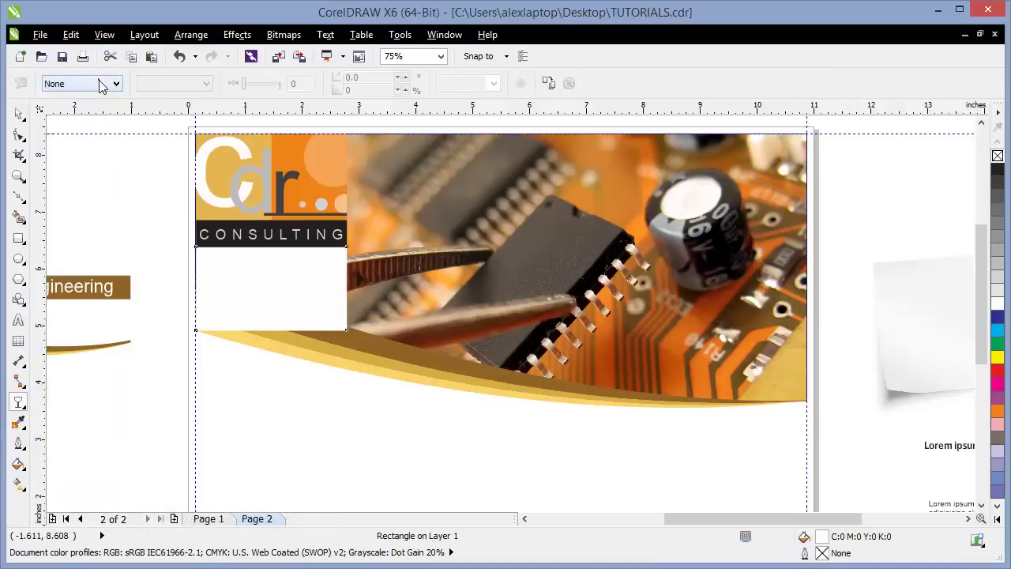
left_click(70, 83)
left_click(79, 109)
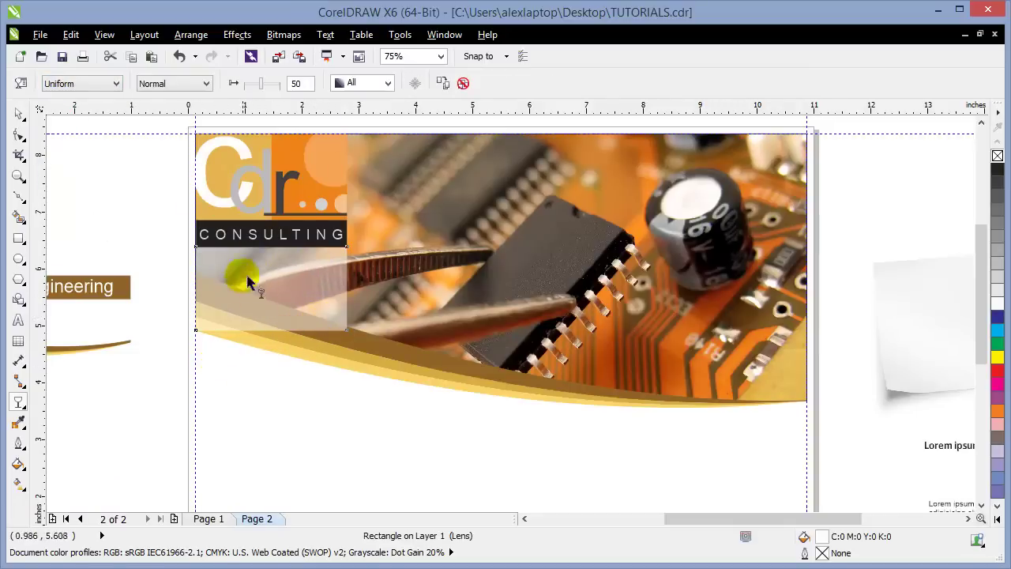
left_click_drag(263, 85, 267, 95)
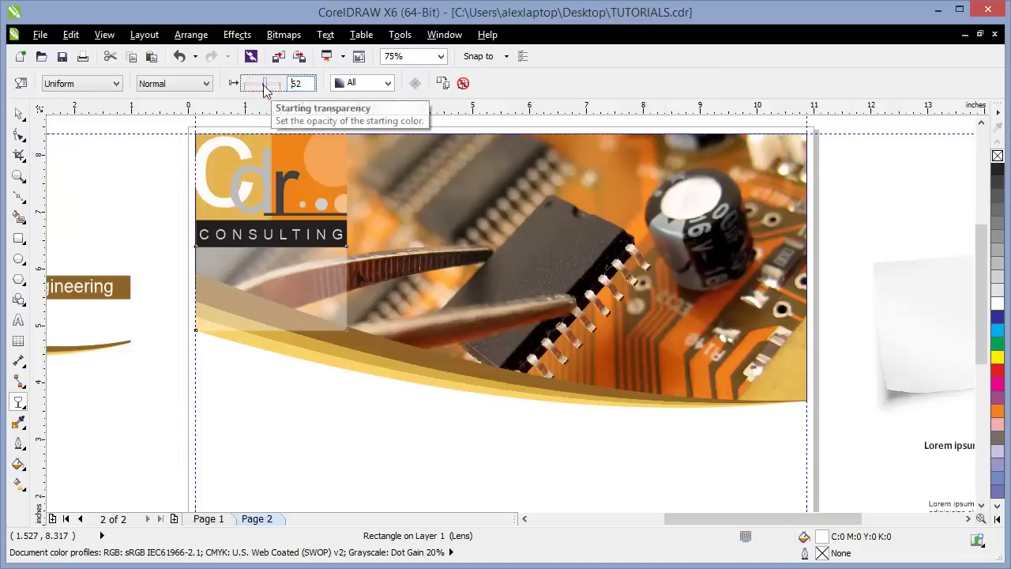
left_click(261, 84)
left_click(18, 117)
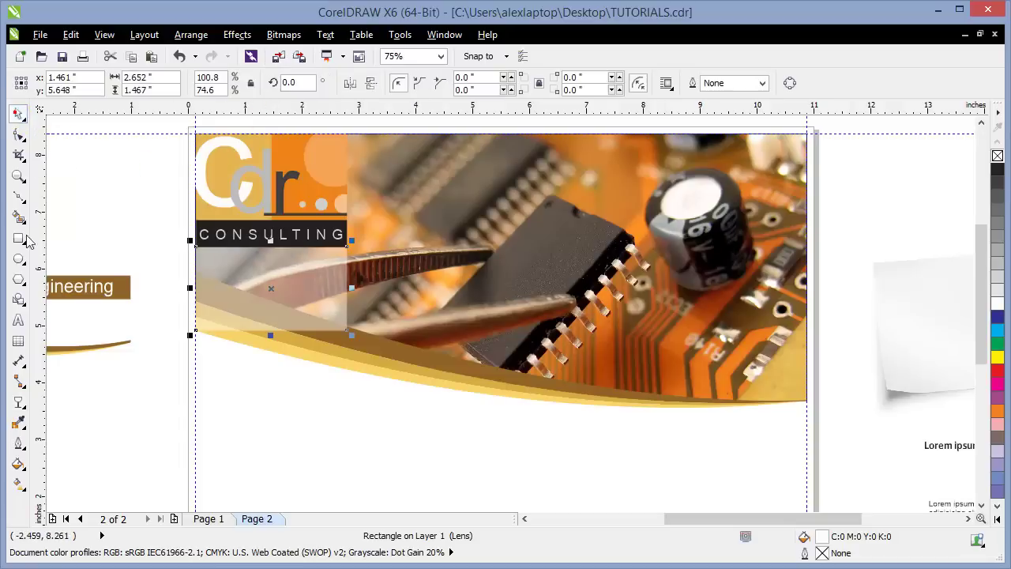
left_click(268, 423)
left_click(168, 276)
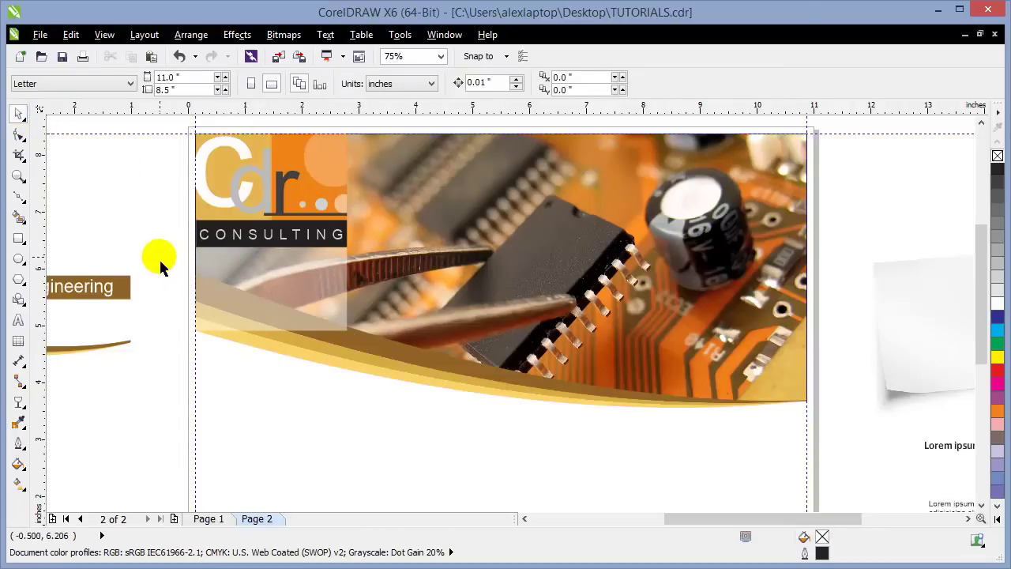
Select the three swoosh bands together and bring them to the front of the page
left_click_drag(624, 403, 838, 474)
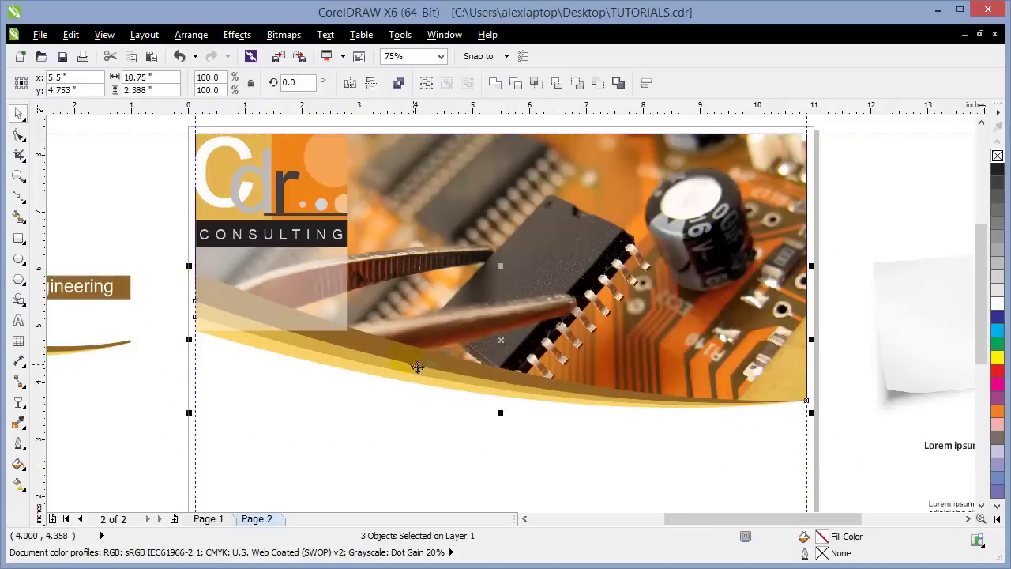
left_click(193, 34)
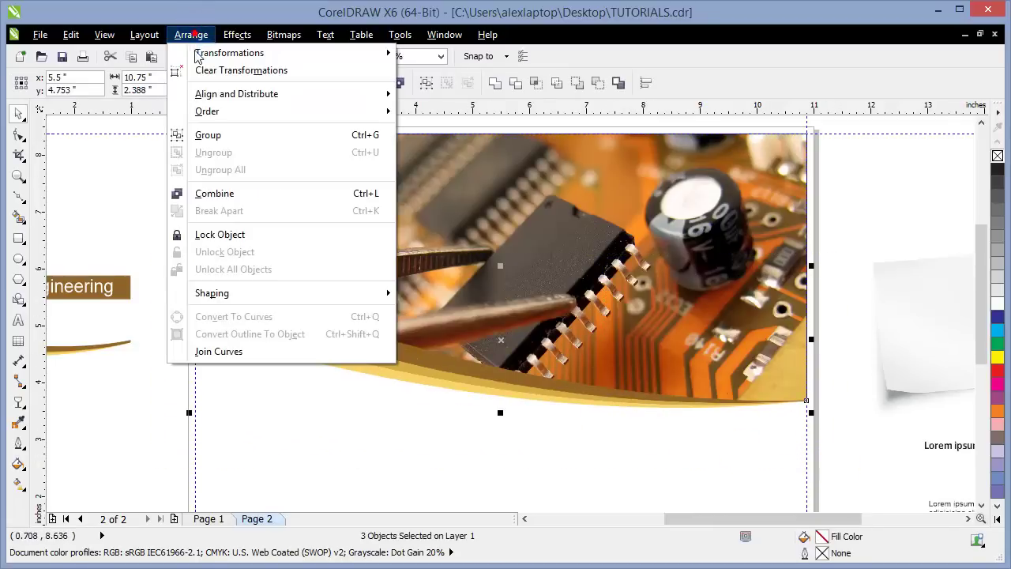
mouse_move(221, 116)
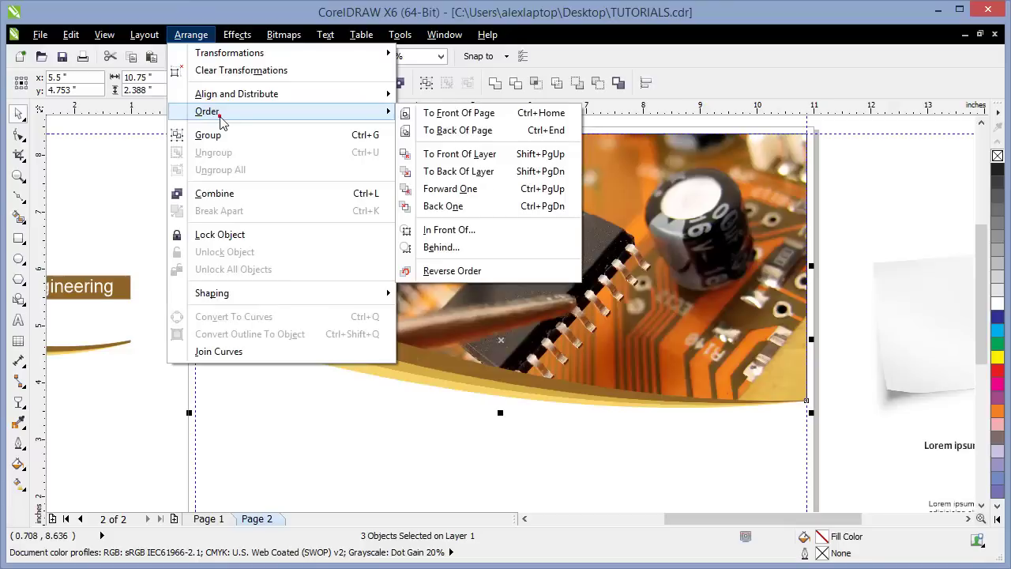
left_click(458, 113)
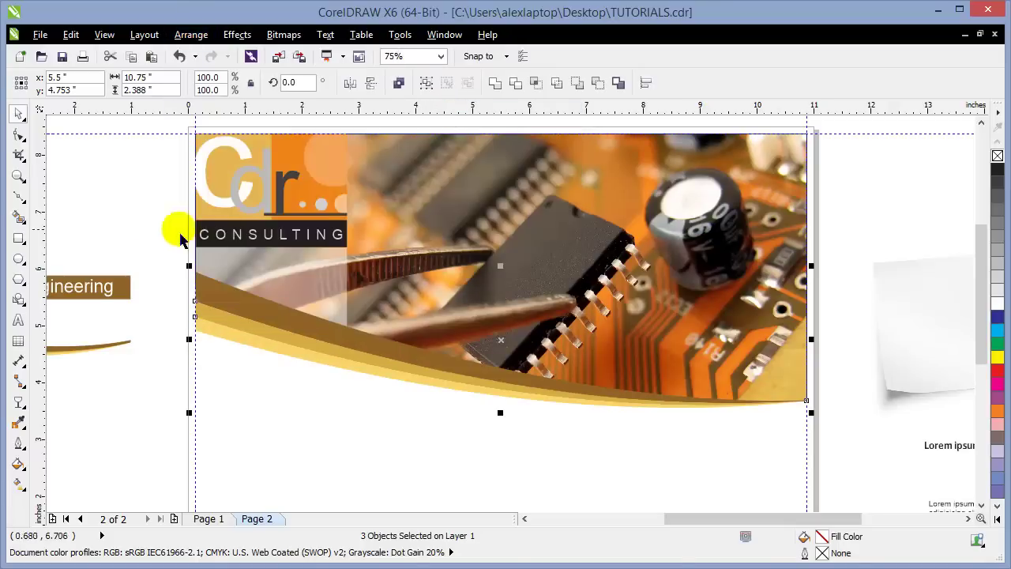
left_click(114, 199)
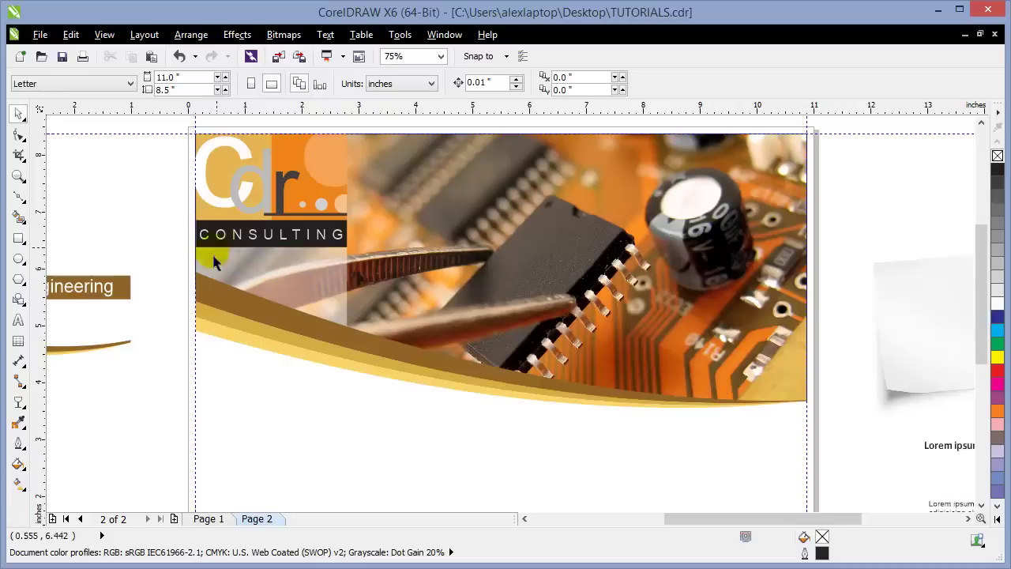
Create a half-width copy of the translucent white rectangle, about 1.33 inches wide, over its right half
left_click(306, 275)
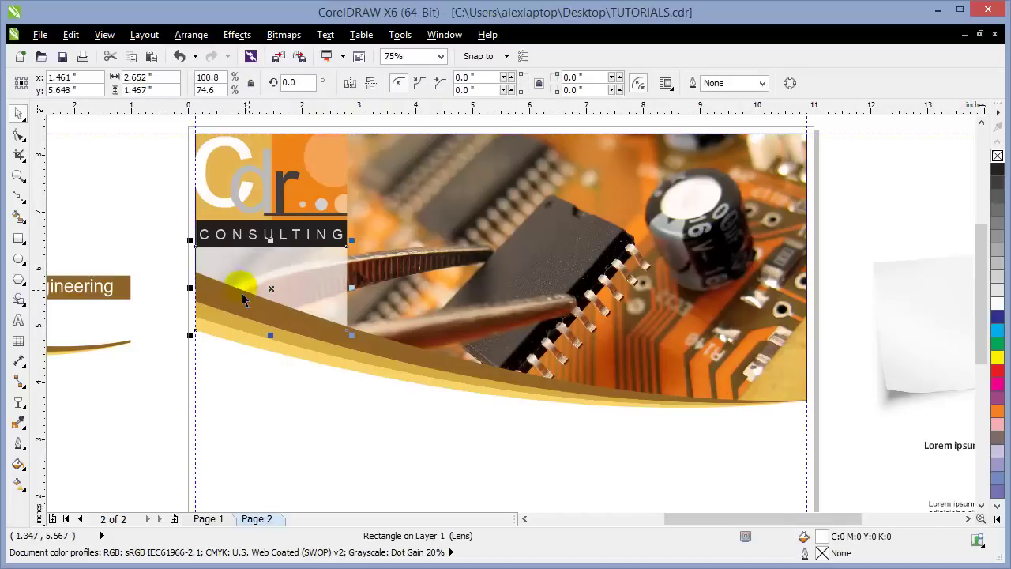
left_click_drag(189, 288, 280, 257)
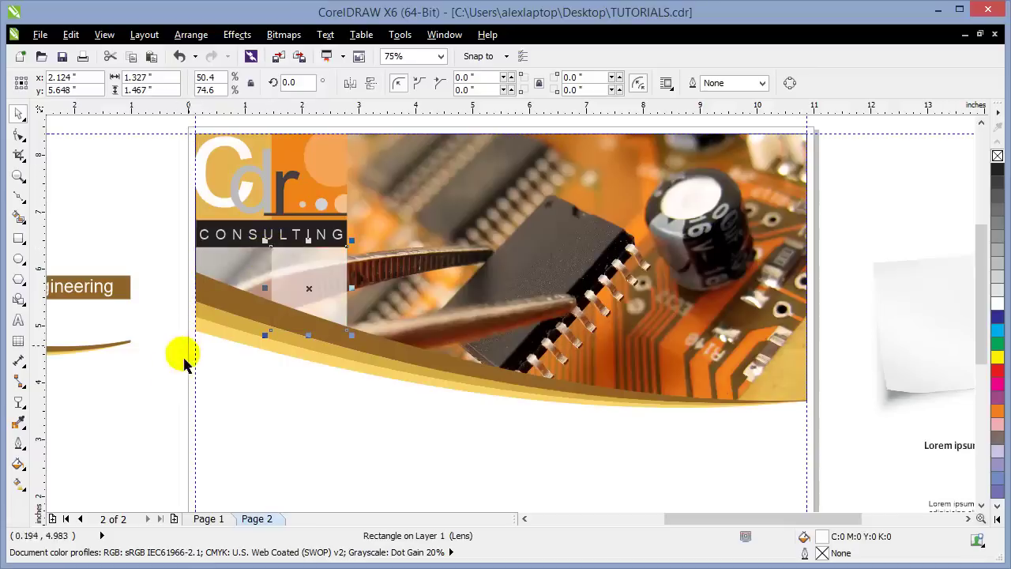
left_click(118, 451)
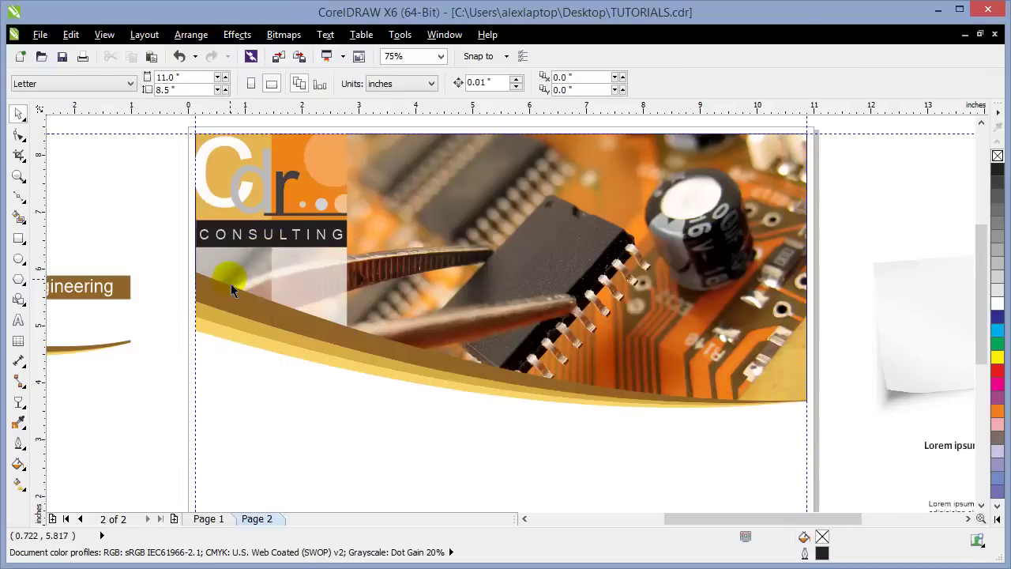
Fine-tune the uniform transparency of the narrower white rectangle to about 54
left_click(315, 298)
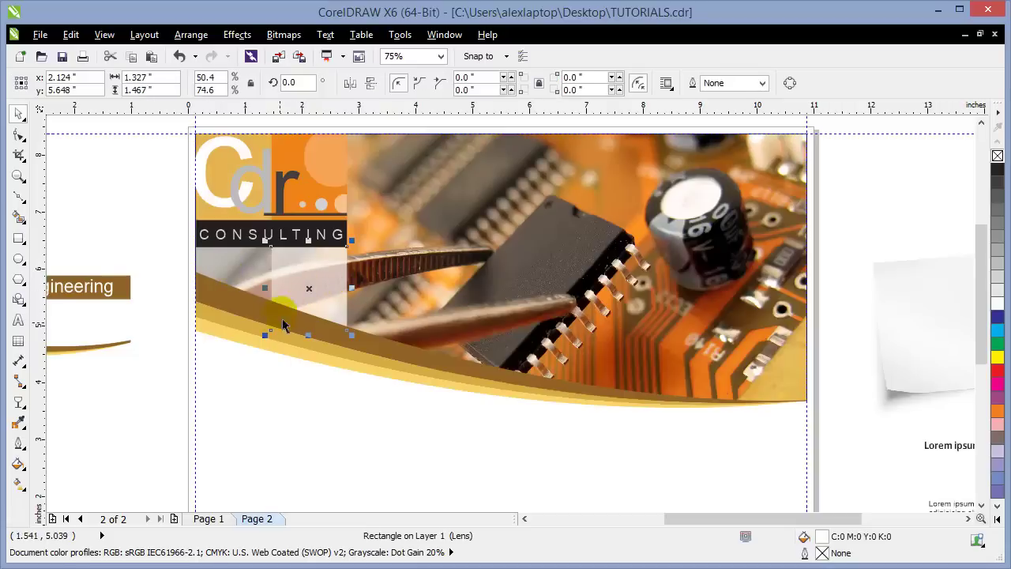
left_click(19, 402)
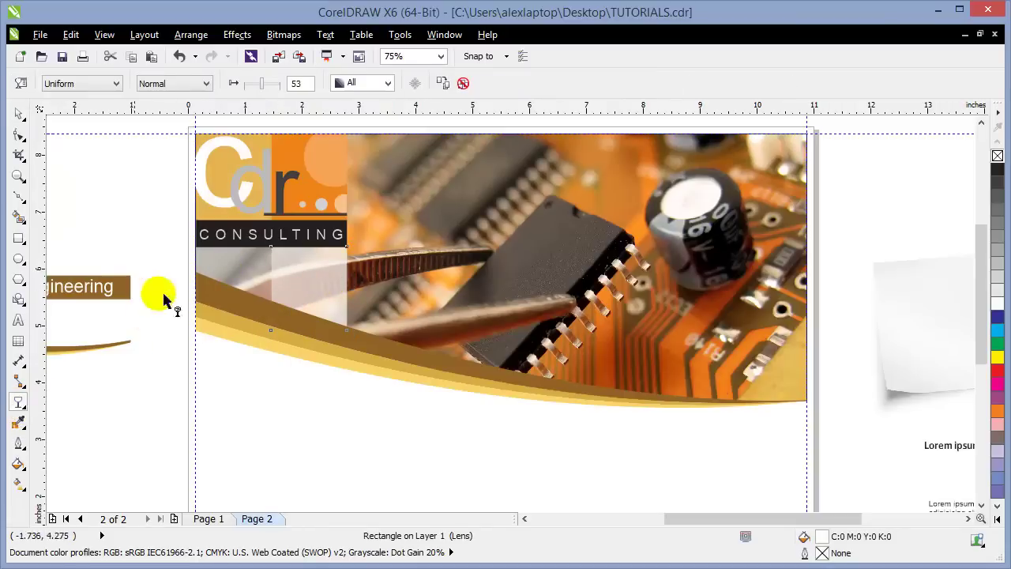
left_click(265, 86)
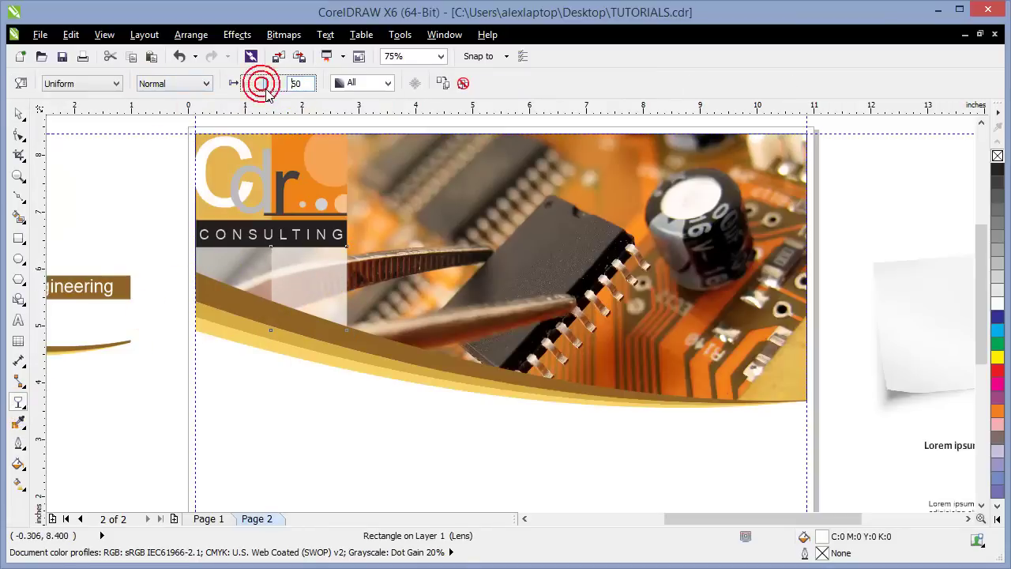
mouse_move(266, 89)
left_mouse_down()
mouse_move(256, 82)
mouse_move(268, 87)
left_mouse_up()
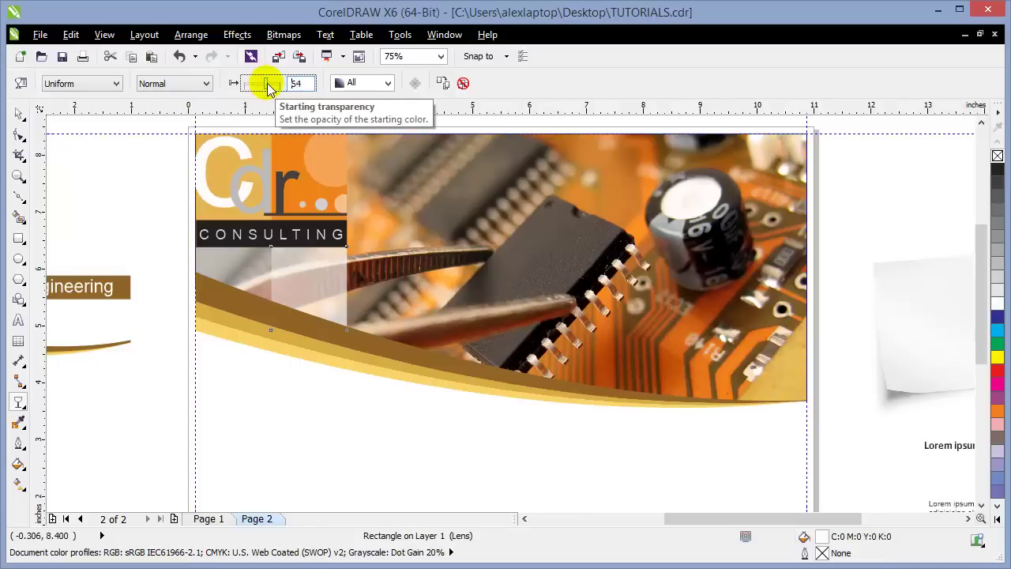
left_click(267, 82)
left_click_drag(269, 91, 269, 84)
left_click(25, 117)
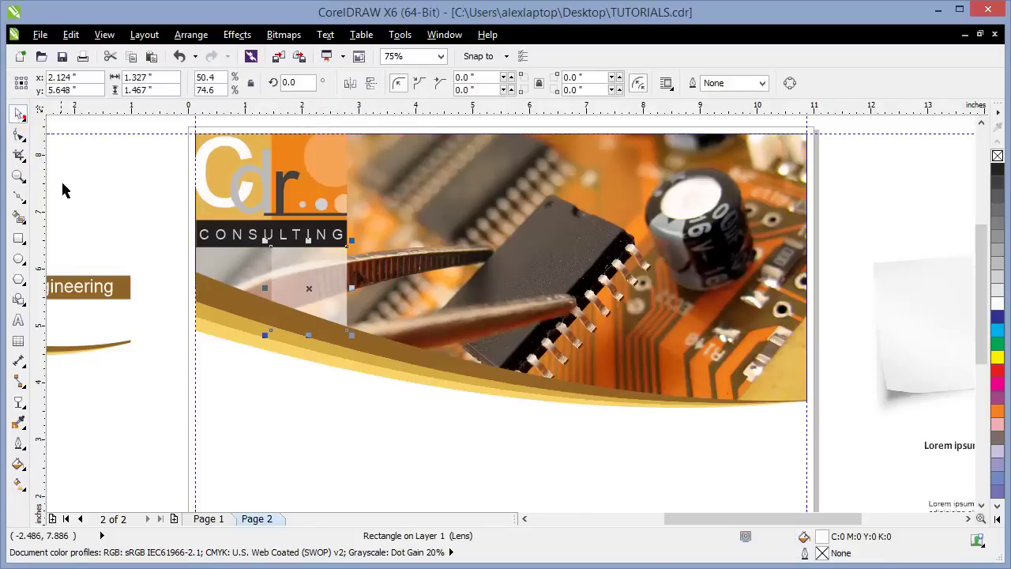
left_click(61, 176)
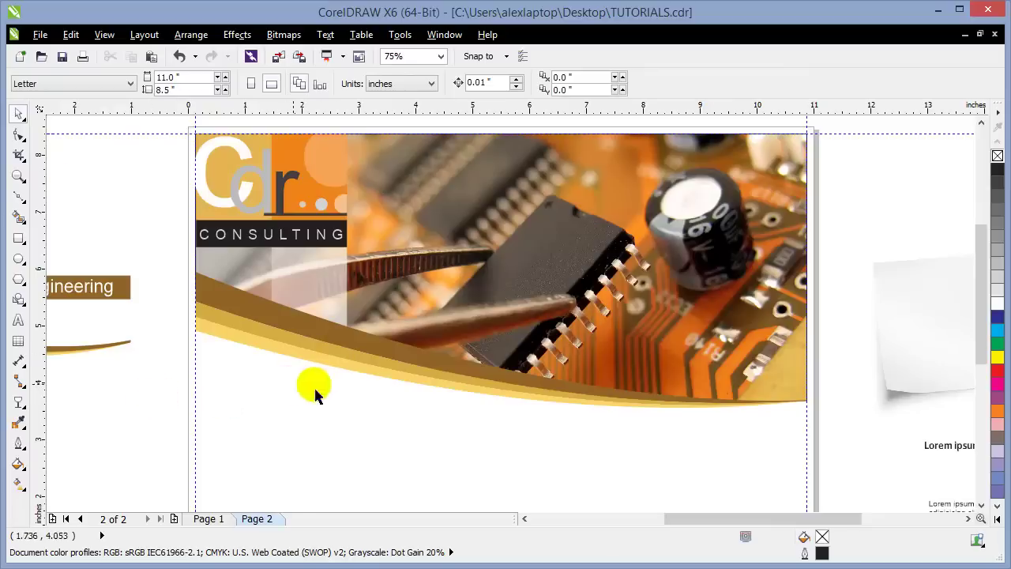
Following the Page 1 design, draw a rectangle about 3.68 by 0.57 inches extending right from the CONSULTING bar and fill it white
left_click(208, 519)
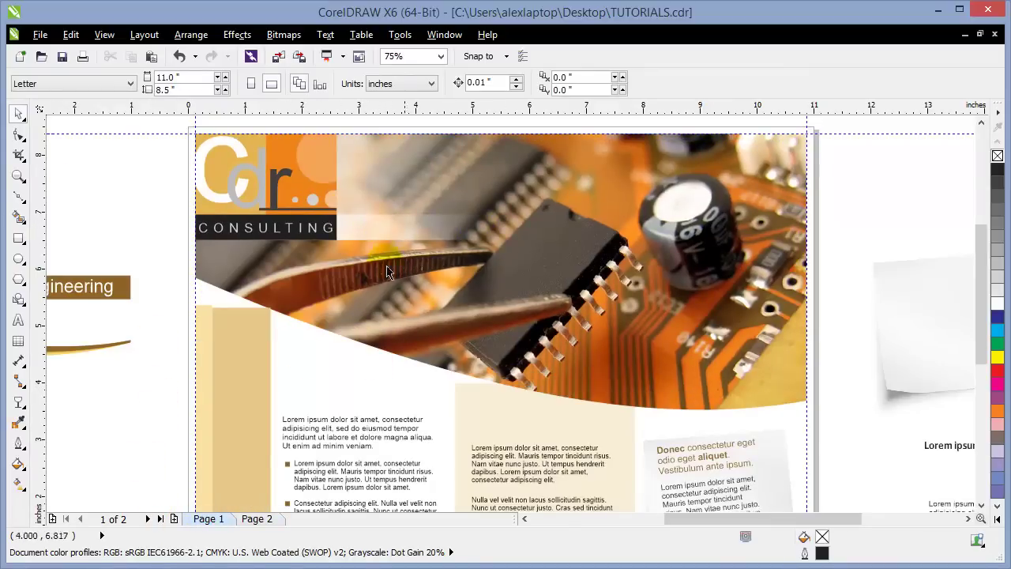
left_click(256, 519)
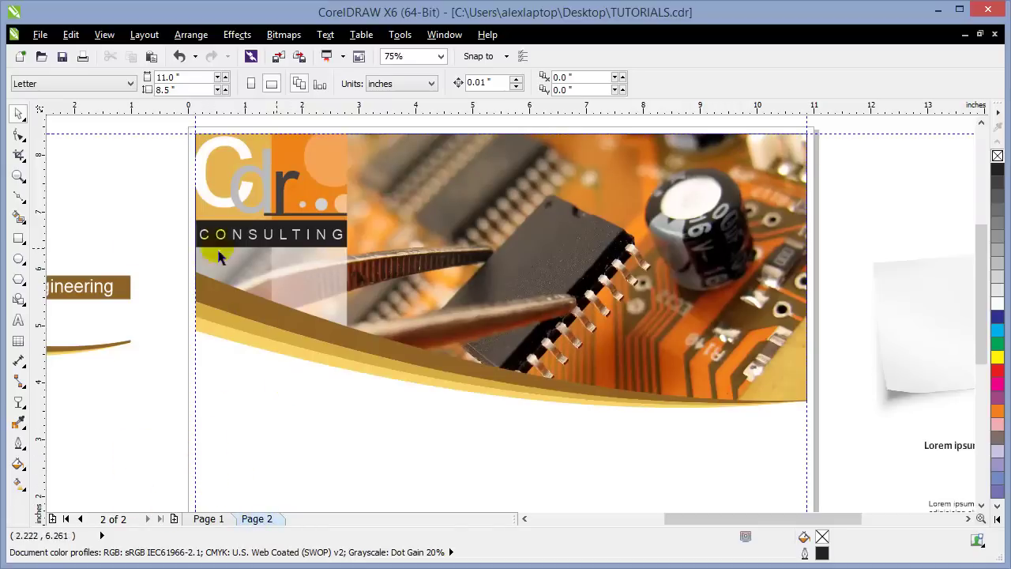
left_click(19, 237)
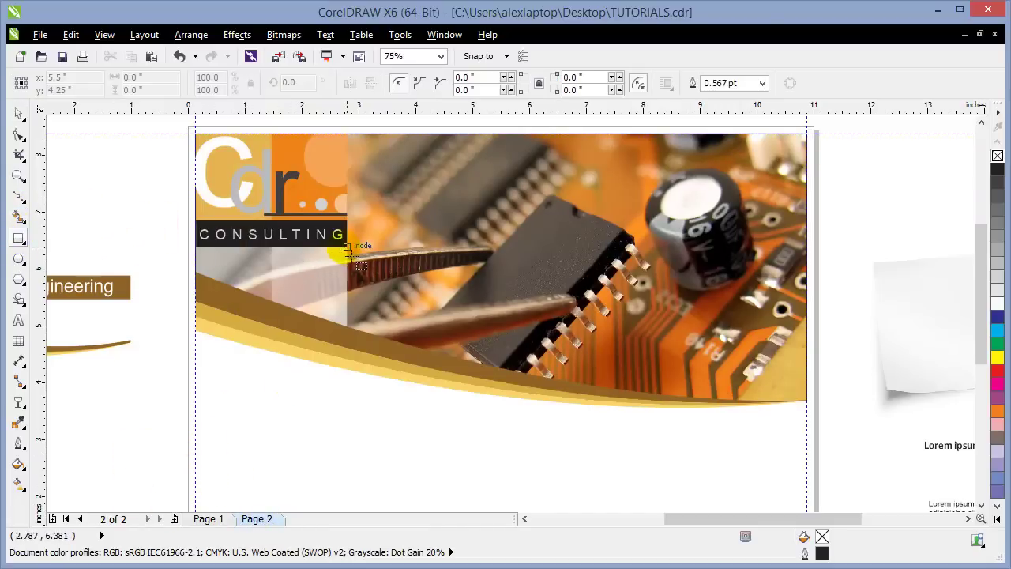
left_click_drag(346, 247, 557, 209)
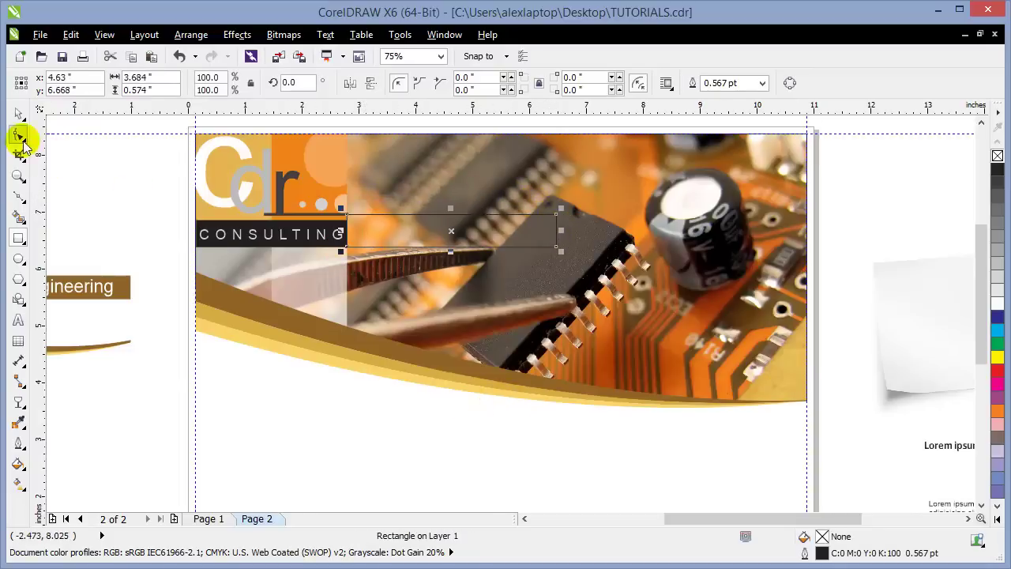
left_click(18, 114)
left_click(998, 303)
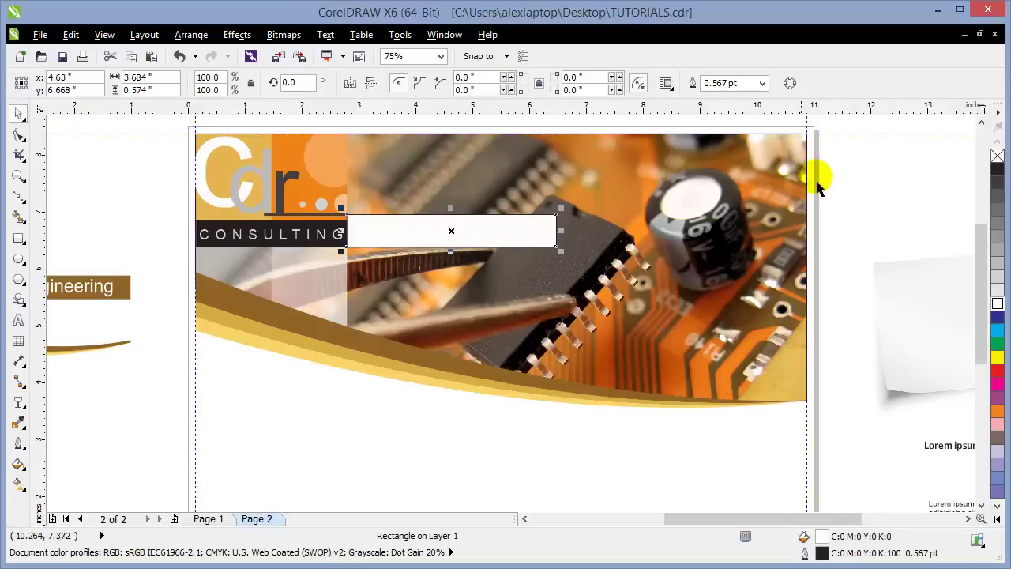
Remove the white rectangle's outline and give it a linear transparency that fades it out toward the right, with about 11% edge pad
right_click(997, 156)
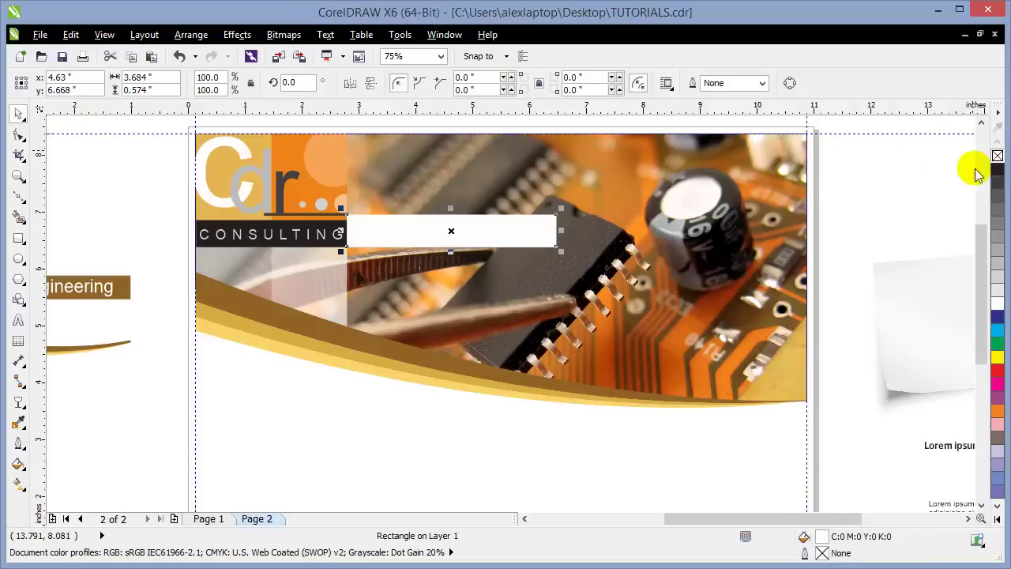
left_click(17, 403)
left_click_drag(269, 233, 555, 233)
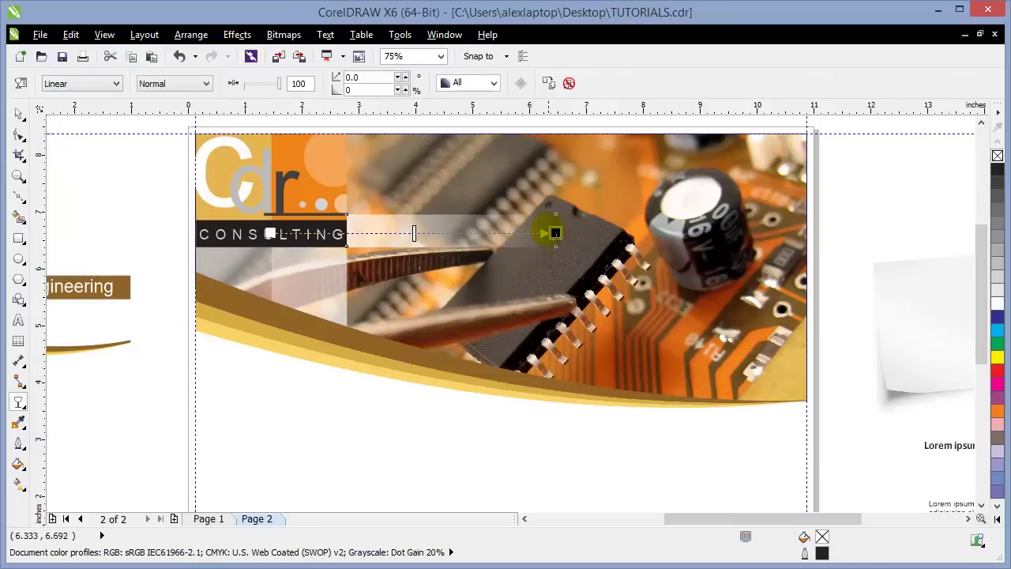
mouse_move(496, 233)
left_mouse_down()
mouse_move(510, 245)
mouse_move(507, 233)
left_mouse_up()
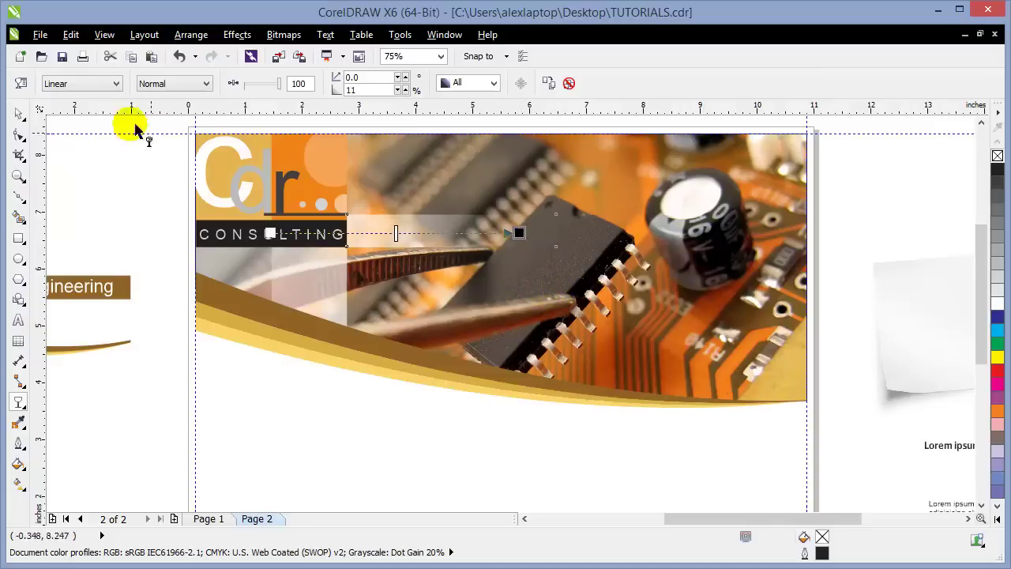
Lower the faded white rectangle's upper edge to line up with the top of the CONSULTING bar
left_click(19, 116)
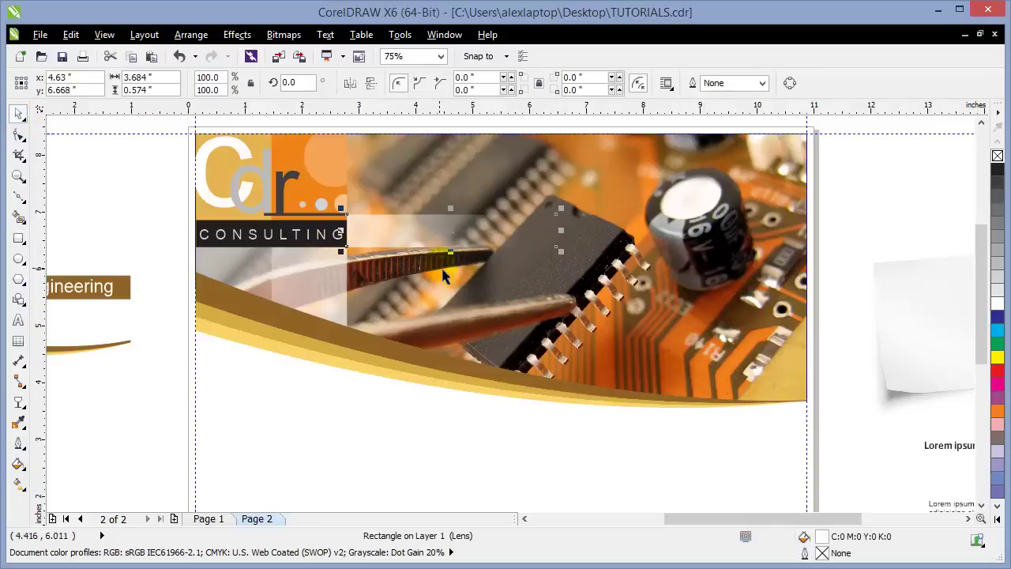
left_click_drag(445, 215, 346, 220)
left_click(109, 227)
left_click(181, 398)
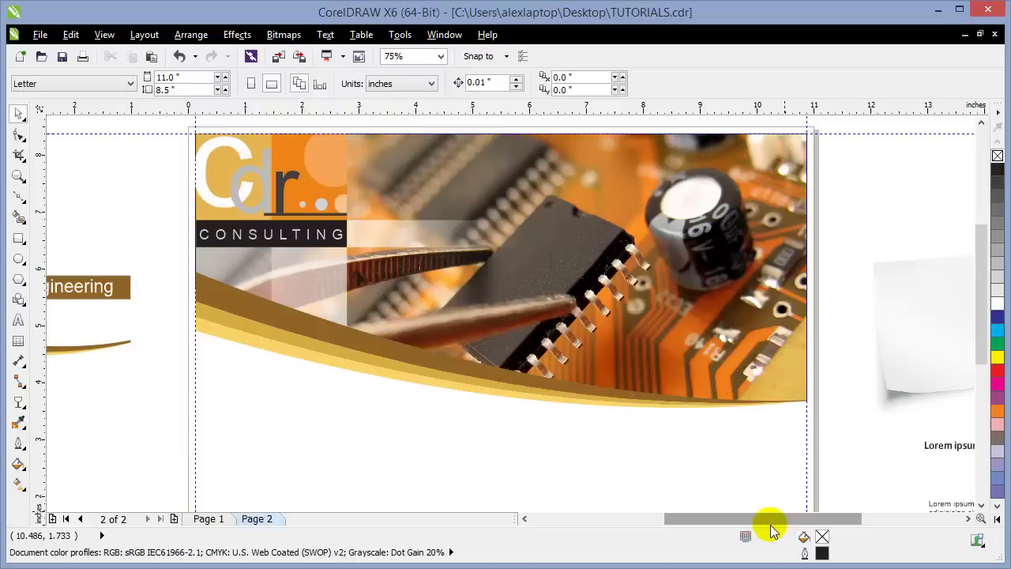
Move the Software Engineering text from the left of the page to above the paper note on the right, and fill it black
left_click_drag(770, 524, 733, 533)
scroll(528, 452, "down", 2)
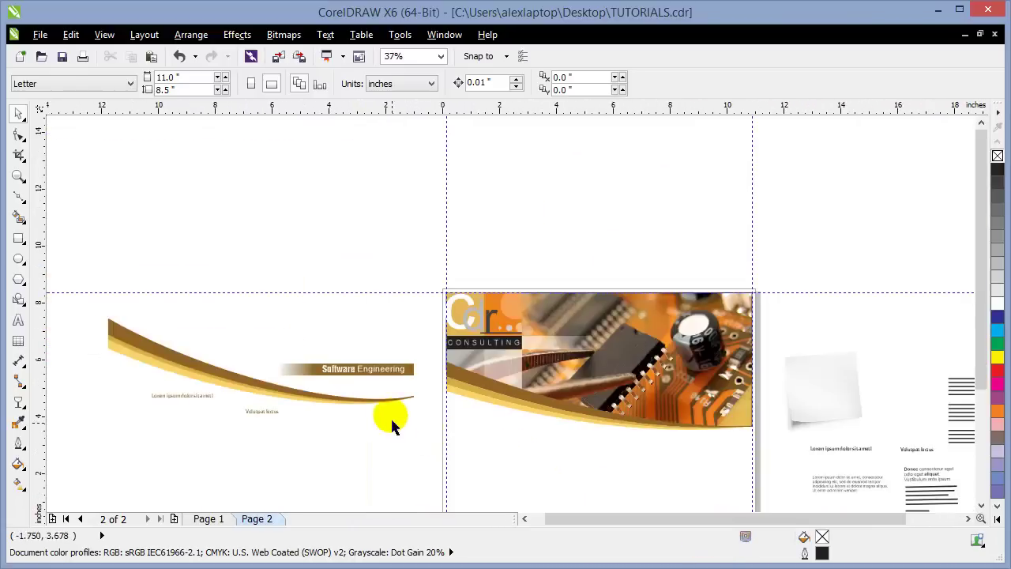
left_click_drag(81, 253, 402, 460)
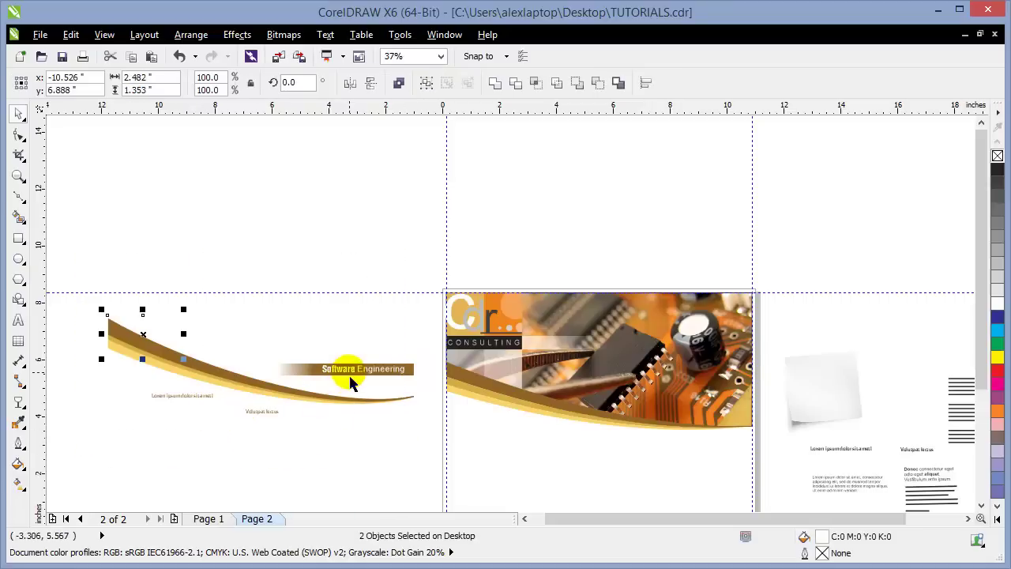
left_click(352, 383)
left_click_drag(350, 379, 842, 319)
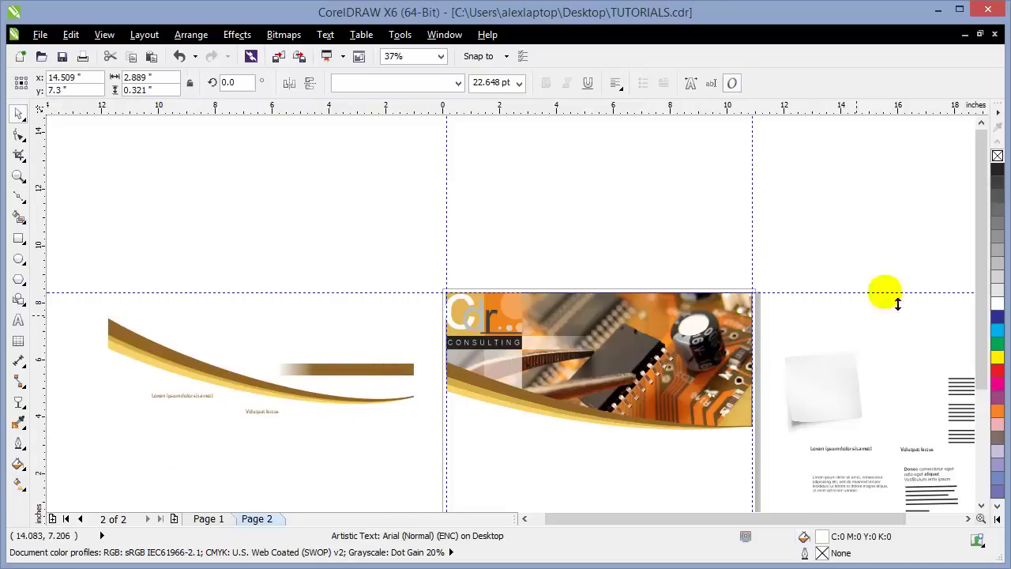
left_click(997, 170)
left_click(224, 231)
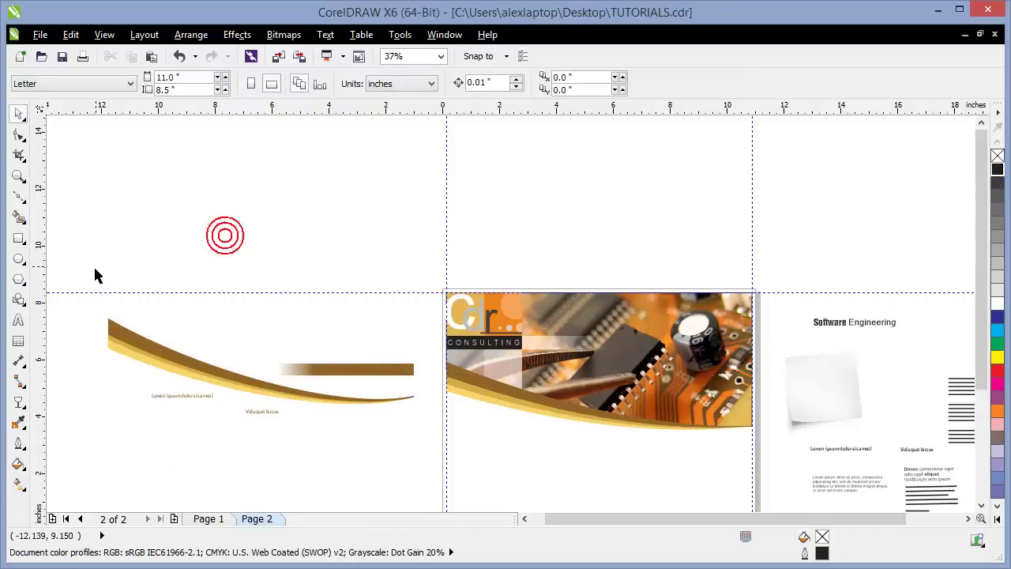
Delete all the leftover swoosh, bar and text objects to the left of the page
left_click_drag(92, 262, 457, 500)
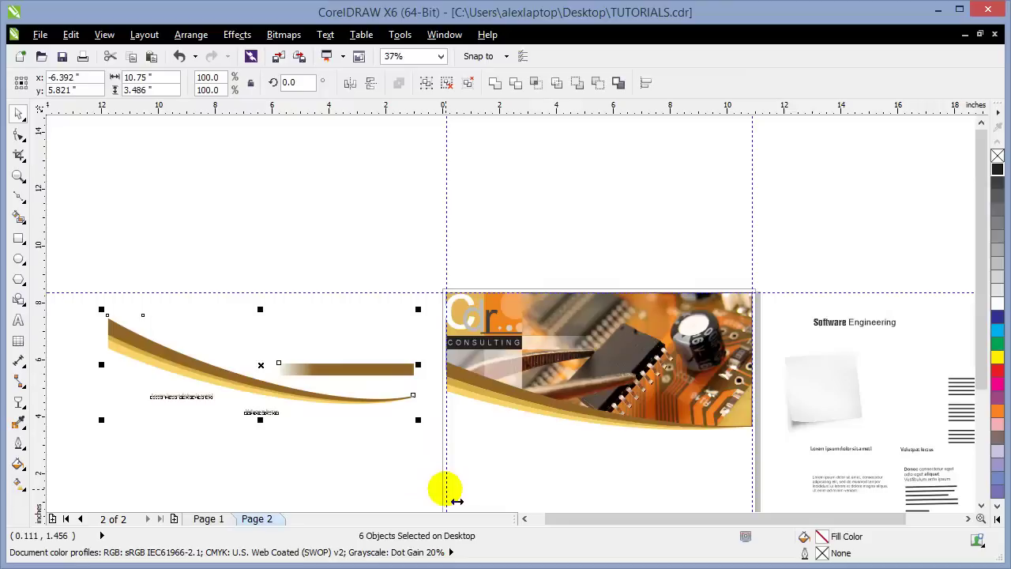
key("Delete")
key("F4")
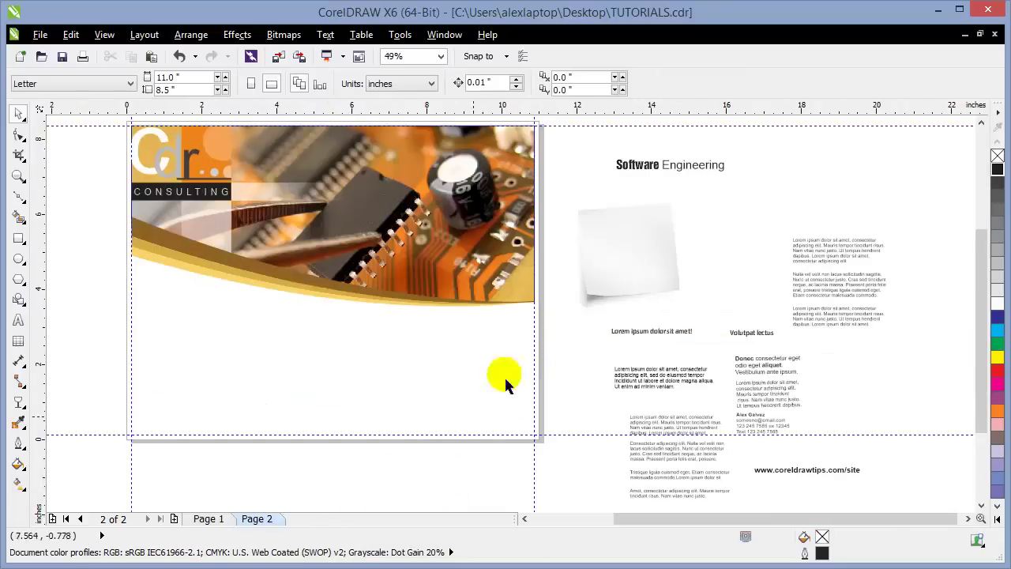
Draw a rectangle about 4.26 by 0.42 inches against the photo's lower right edge and fill it with the swoosh's sampled dark brown
left_click(18, 238)
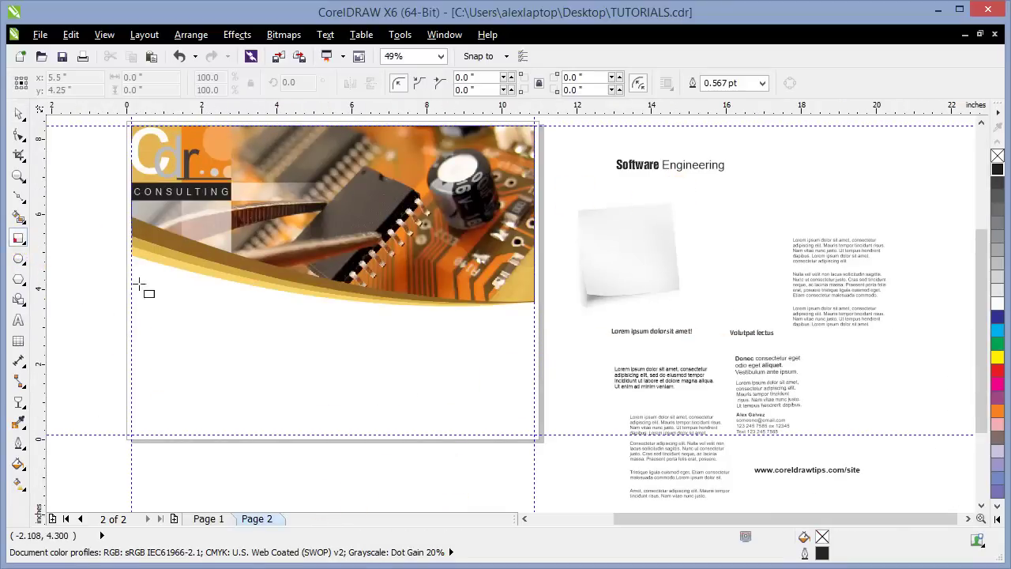
left_click_drag(534, 253, 368, 270)
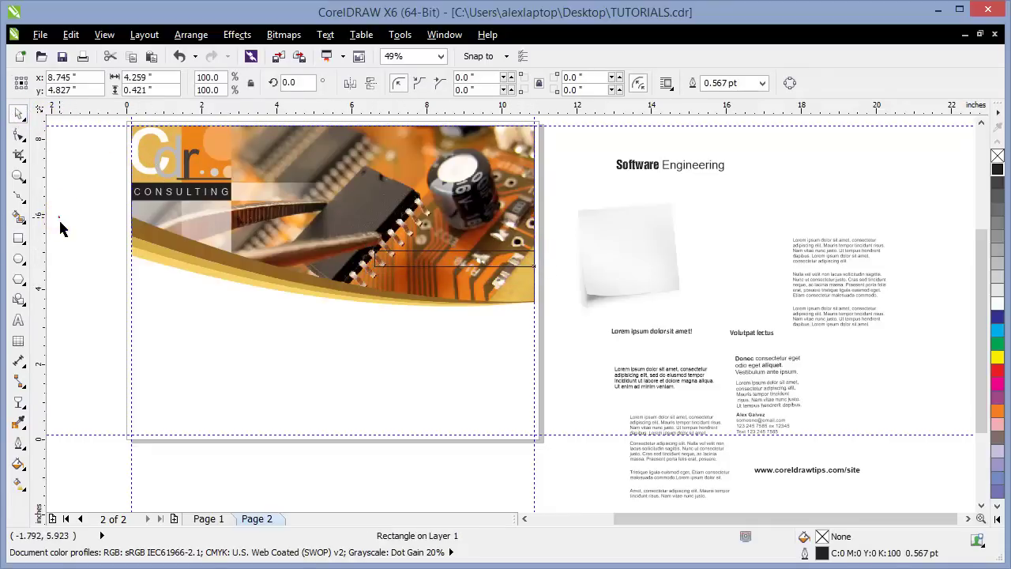
left_click(451, 307)
scroll(442, 310, "up", 2)
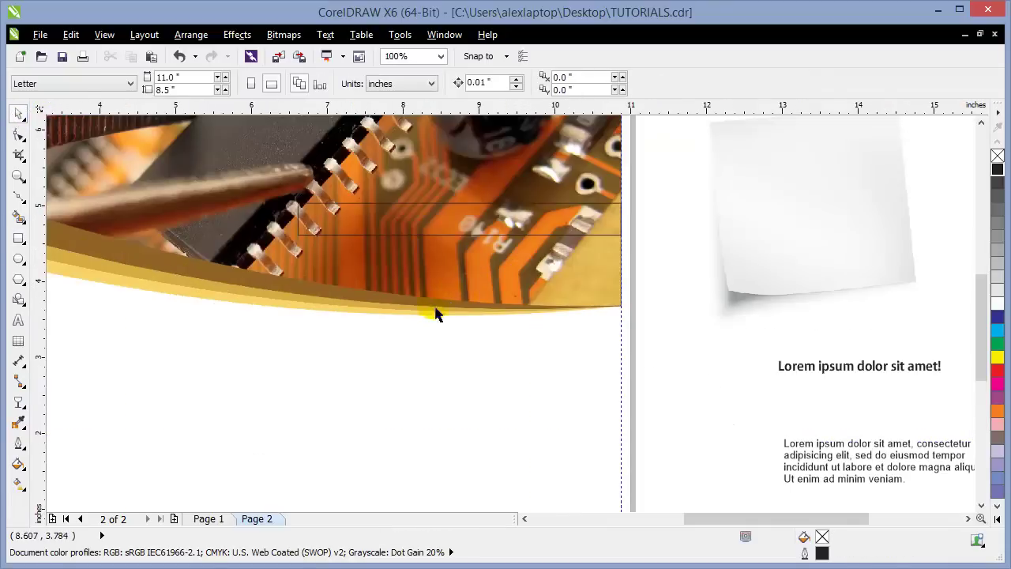
left_click(19, 423)
left_click(232, 282)
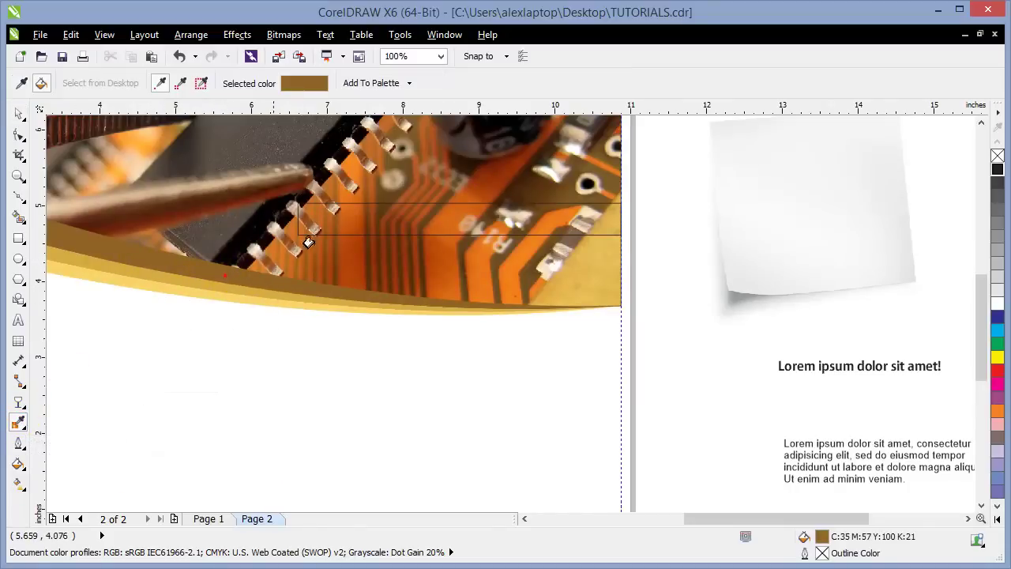
left_click(368, 214)
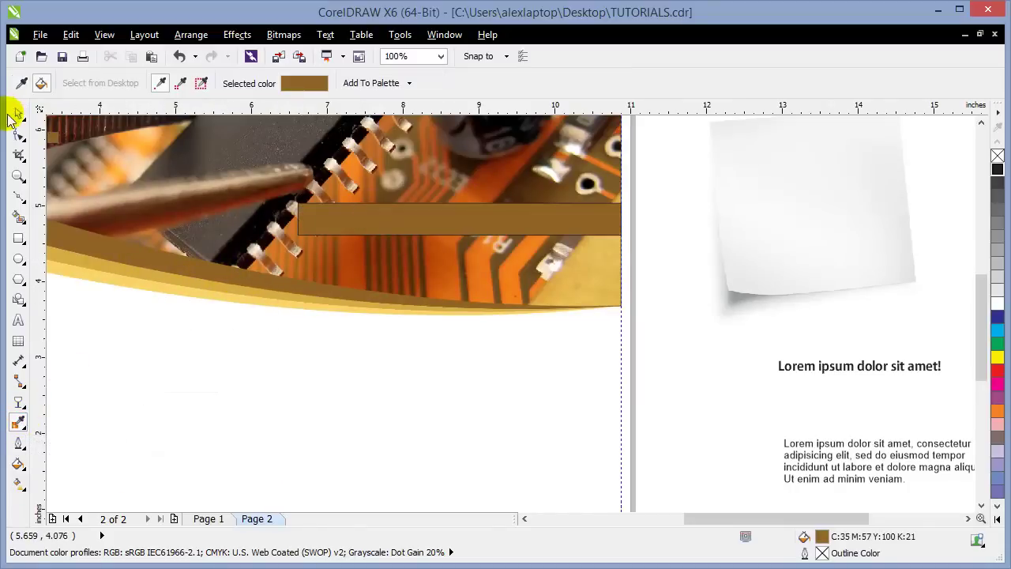
Remove the outlines from the brown bar and from the clipped circuit-board photo
left_click(18, 112)
left_click(505, 223)
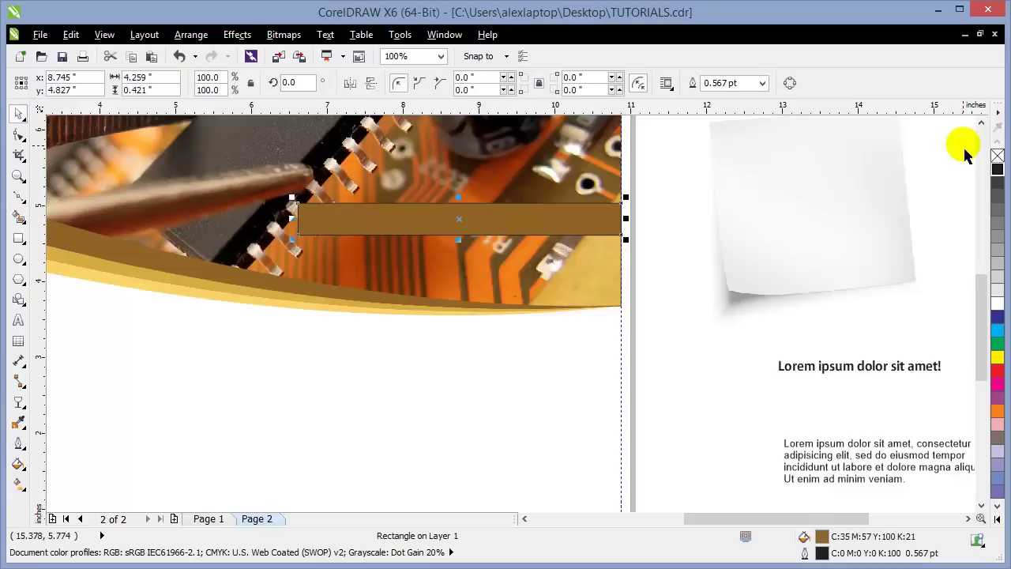
right_click(998, 157)
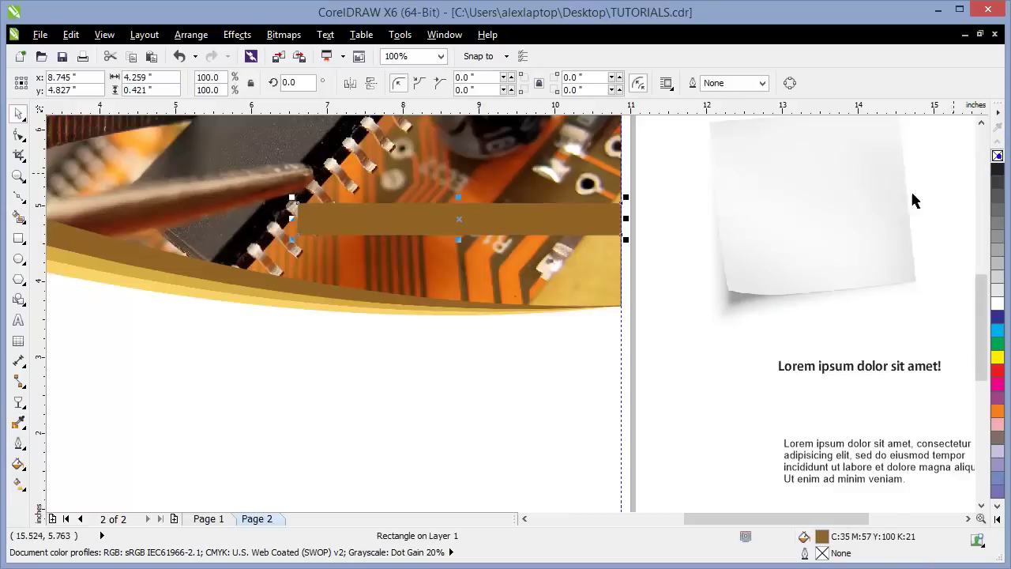
left_click(642, 221)
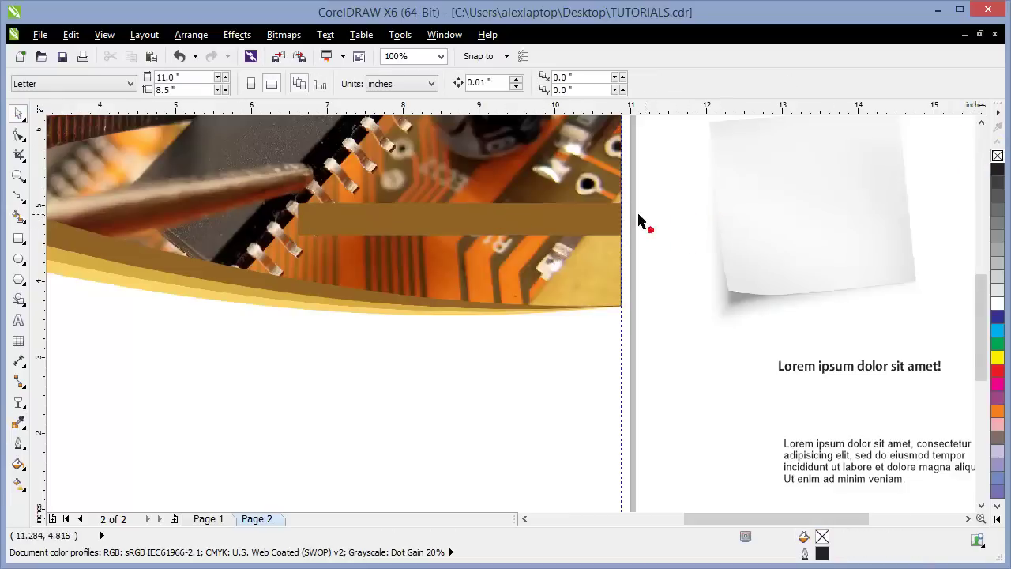
left_click(591, 286)
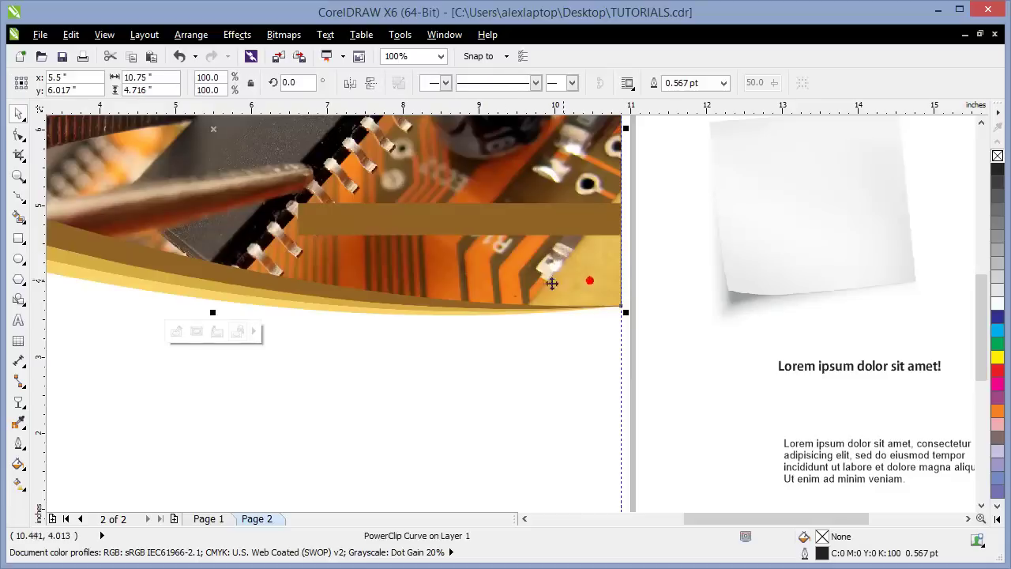
right_click(997, 155)
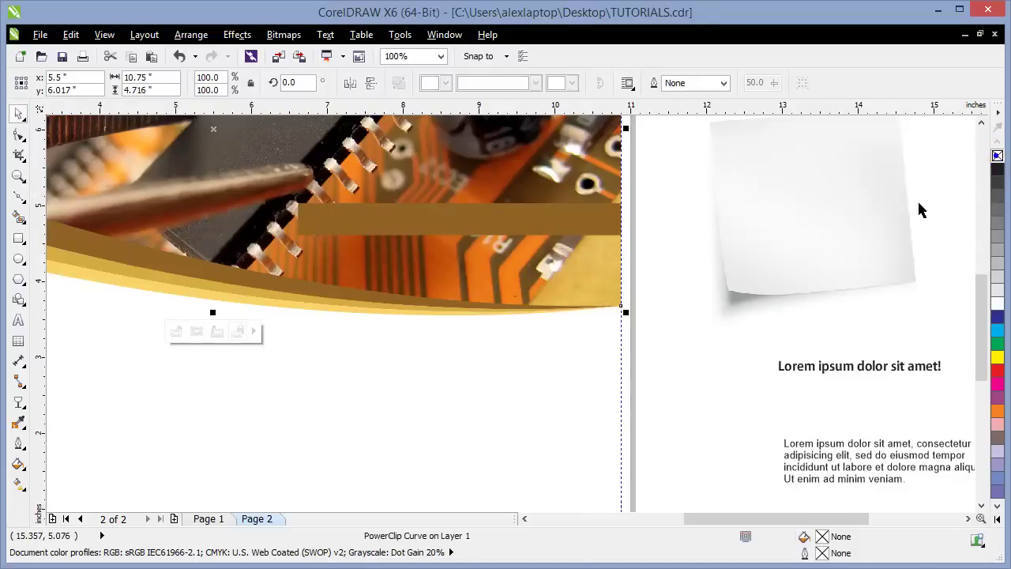
left_click(700, 300)
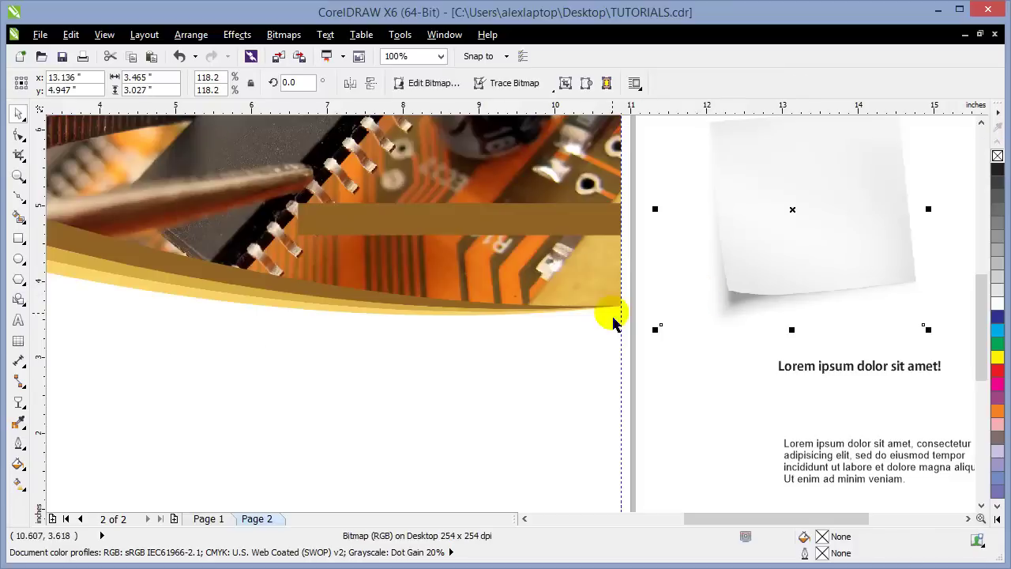
left_click(655, 433)
Place the Software Engineering text on the brown bar, near its right end
scroll(671, 447, "down", 1)
left_click(772, 243)
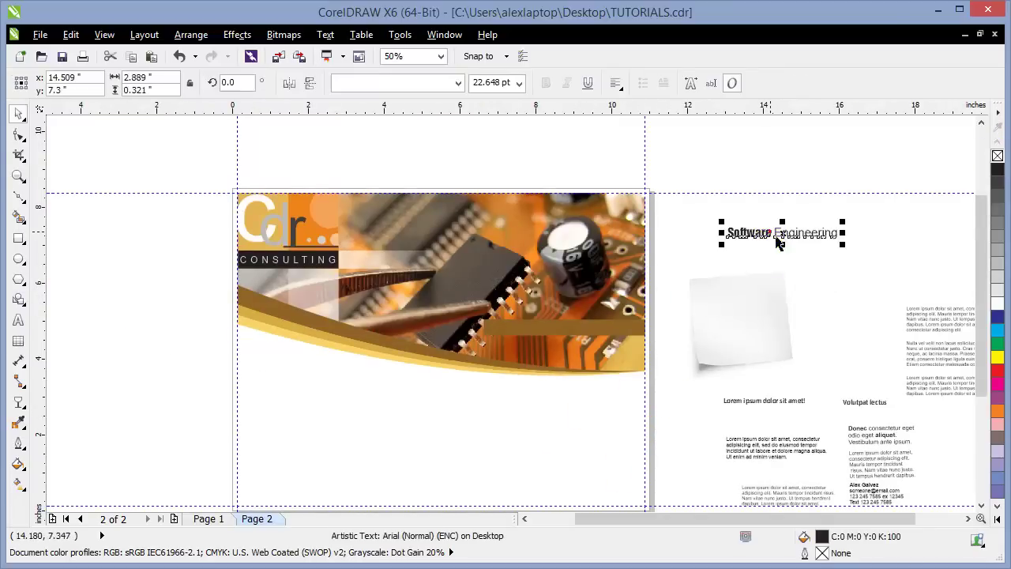
left_click_drag(782, 234, 590, 342)
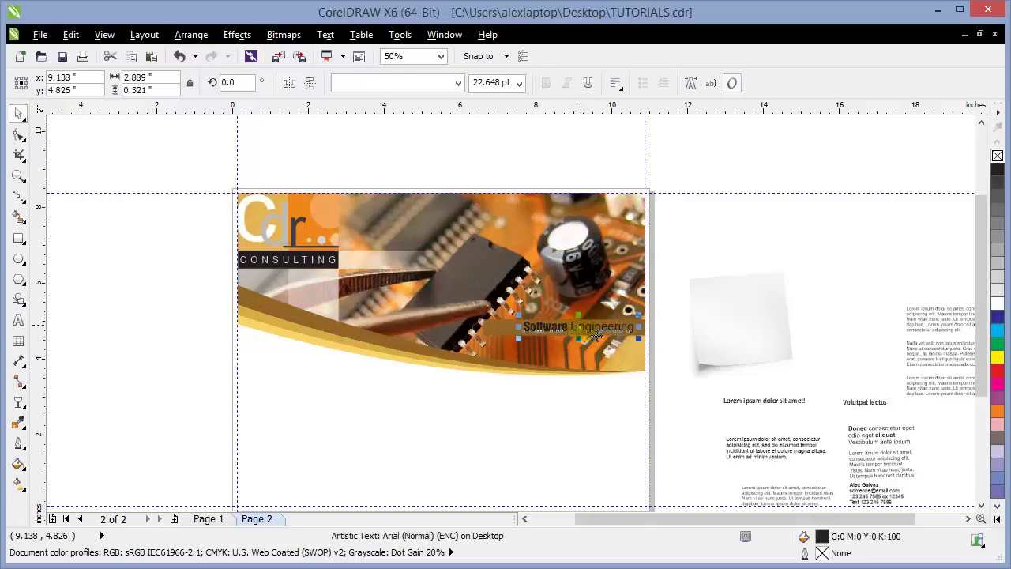
left_click(553, 468)
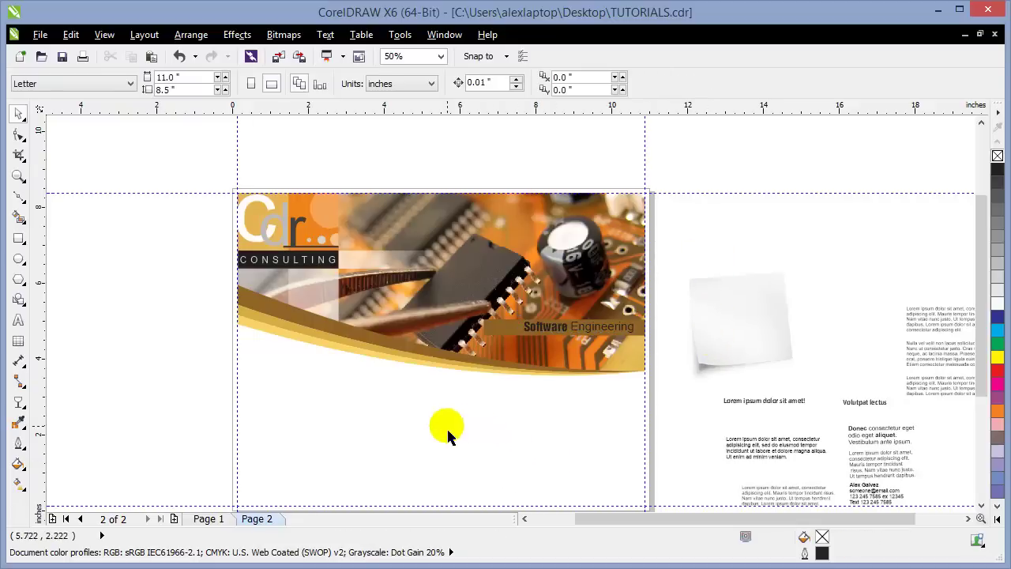
Fill the Software Engineering text on the brown bar with white
scroll(520, 348, "up", 2)
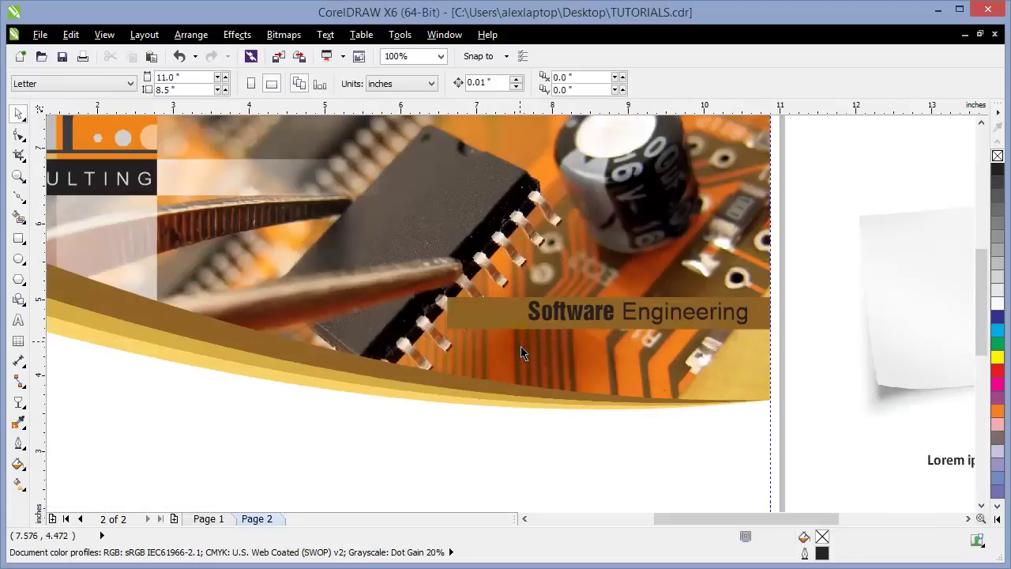
left_click(566, 318)
left_click(997, 303)
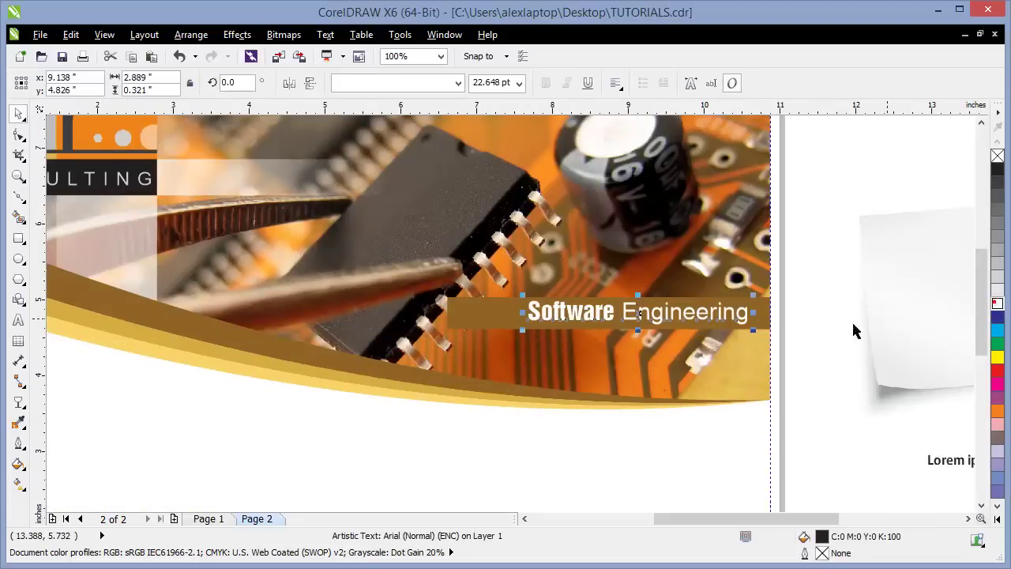
left_click(815, 334)
scroll(817, 334, "down", 2)
left_click(869, 128)
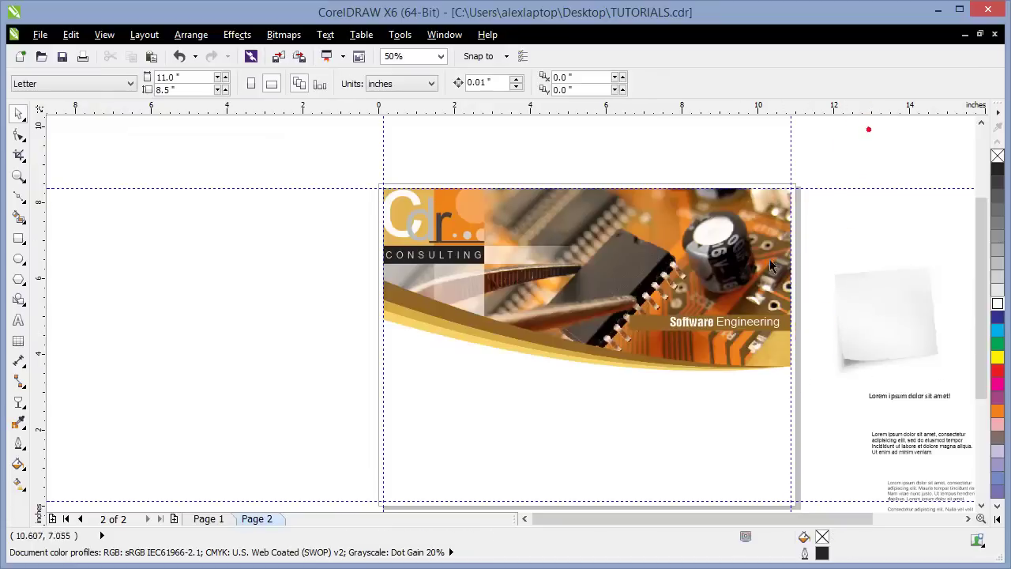
After checking the Page 1 design, extend the brown bar to the left to a width of about 4.76 inches
scroll(711, 310, "up", 2)
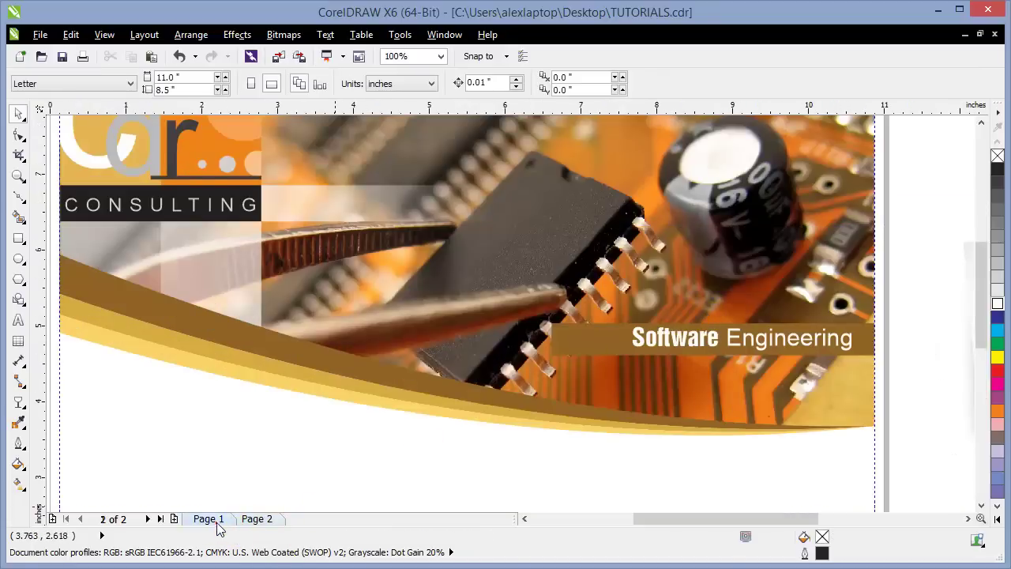
left_click(209, 519)
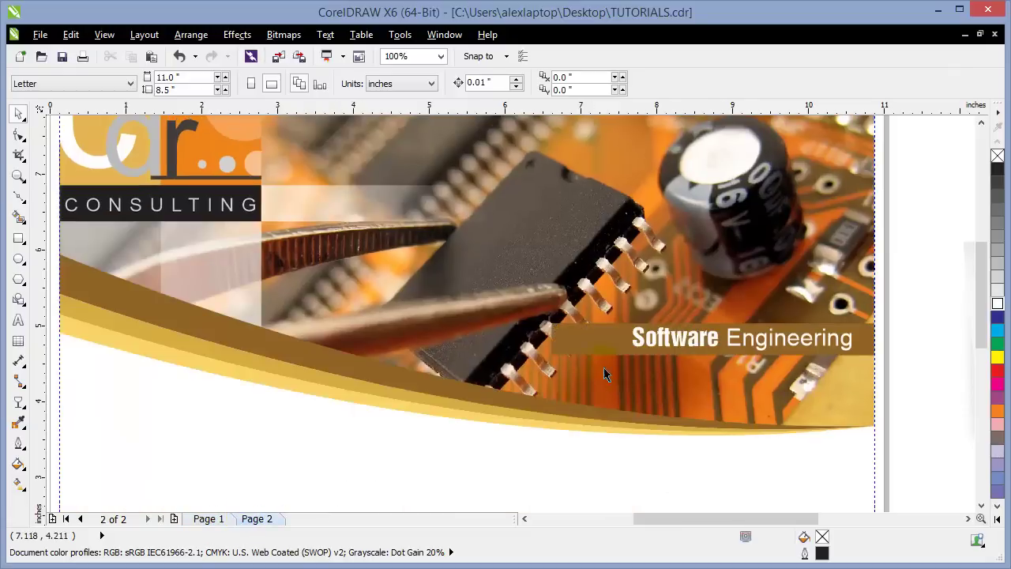
left_click(600, 347)
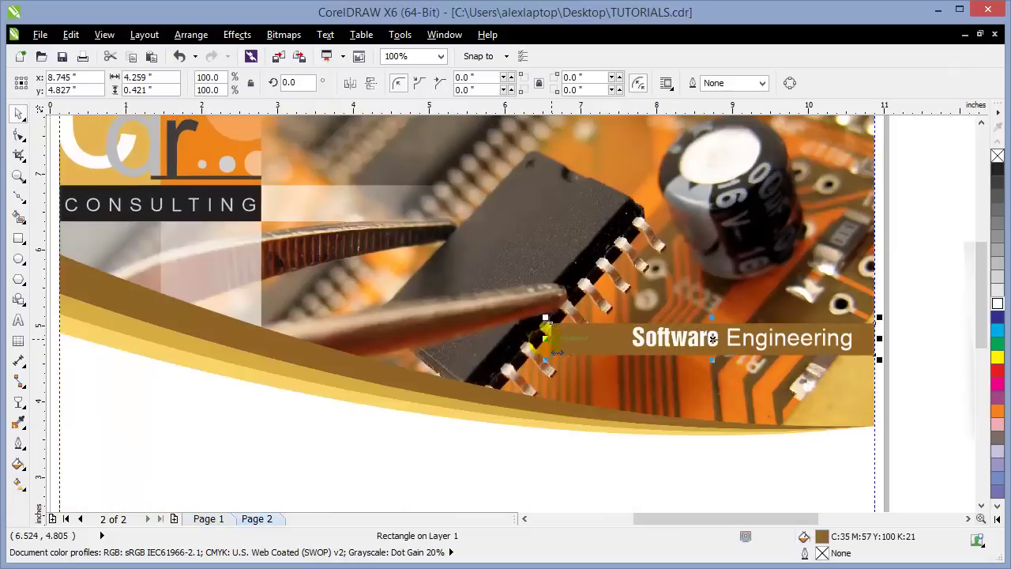
left_click_drag(549, 339, 514, 368)
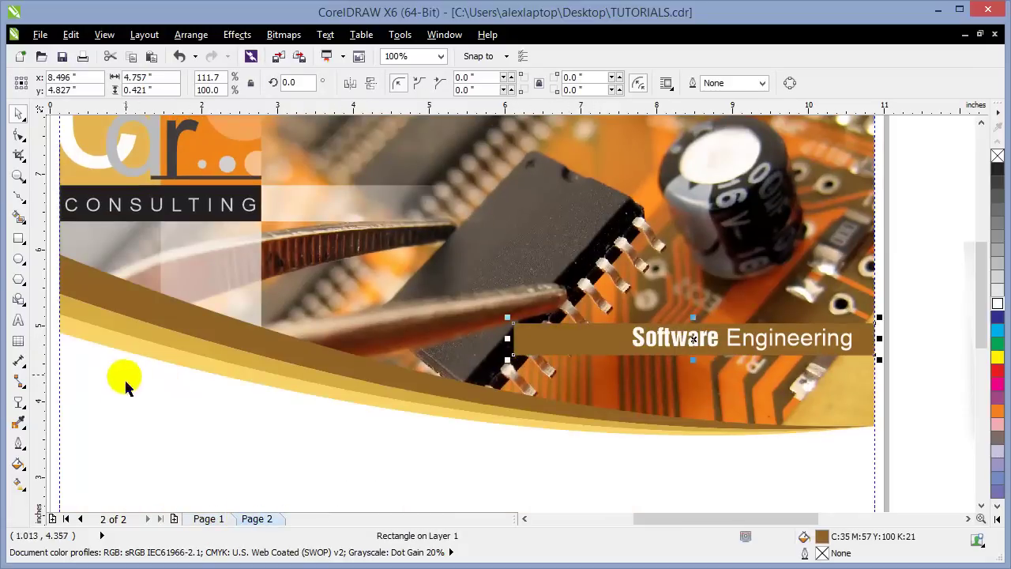
Apply a linear transparency to the brown bar that fades out its left end, from the start of the text to the bar's edge
left_click(17, 405)
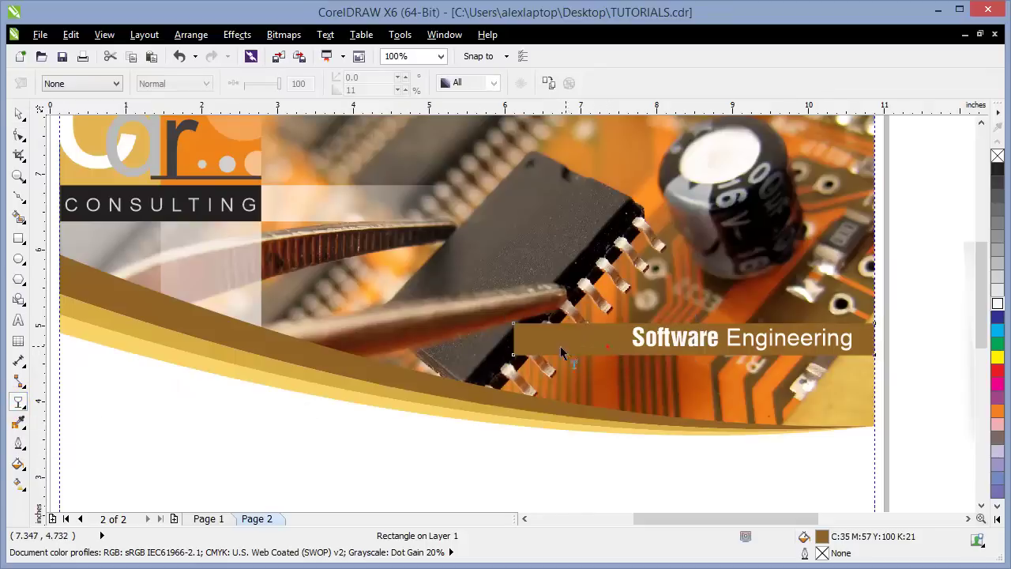
left_click_drag(518, 350, 513, 348)
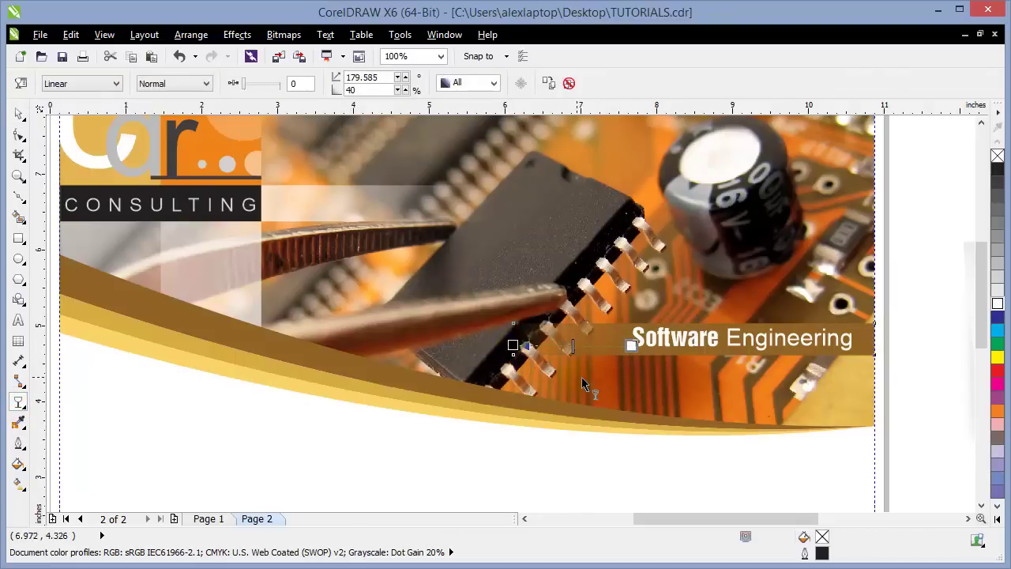
left_click(18, 112)
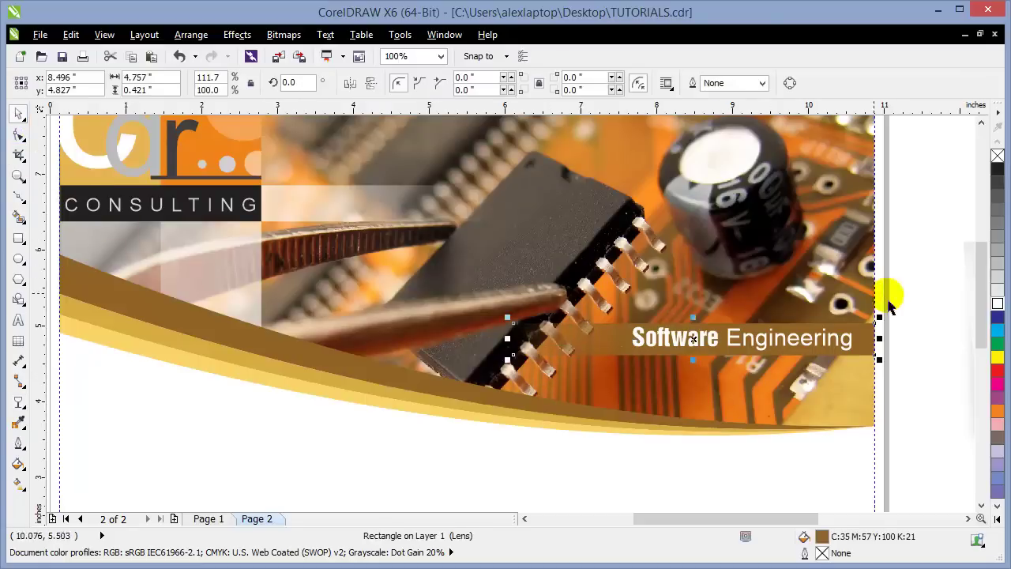
Draw a rectangle about 0.85 by 4.91 inches along the left guideline, from the curved bands down to the bottom guideline
left_click(937, 305)
left_click(926, 289)
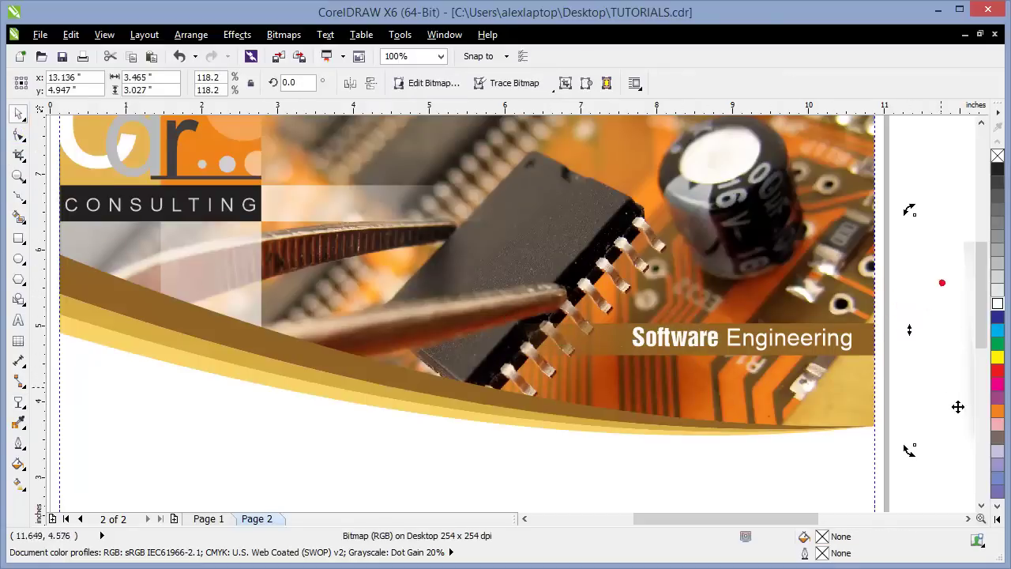
scroll(958, 407, "down", 1)
left_click(383, 392)
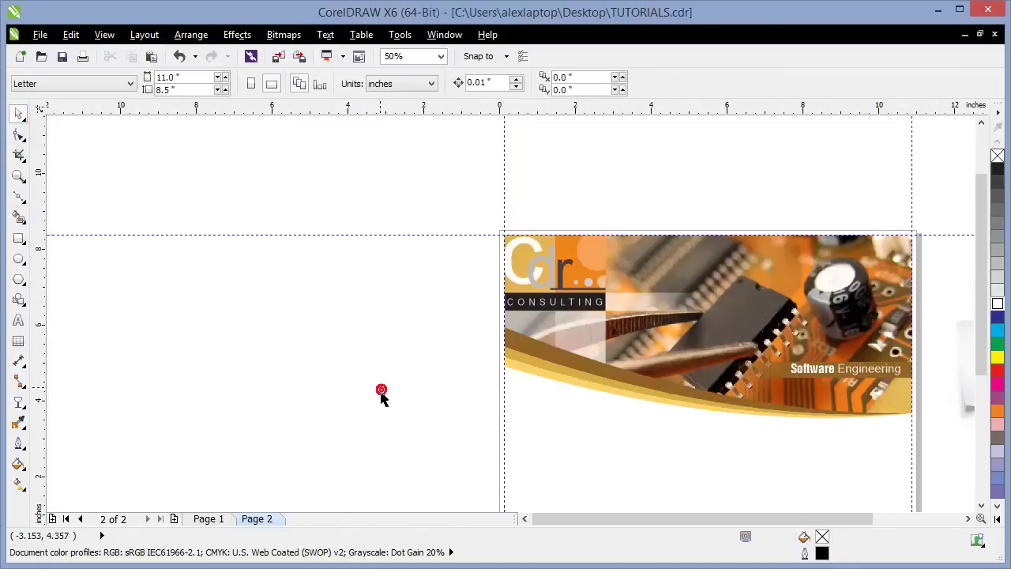
key("F4")
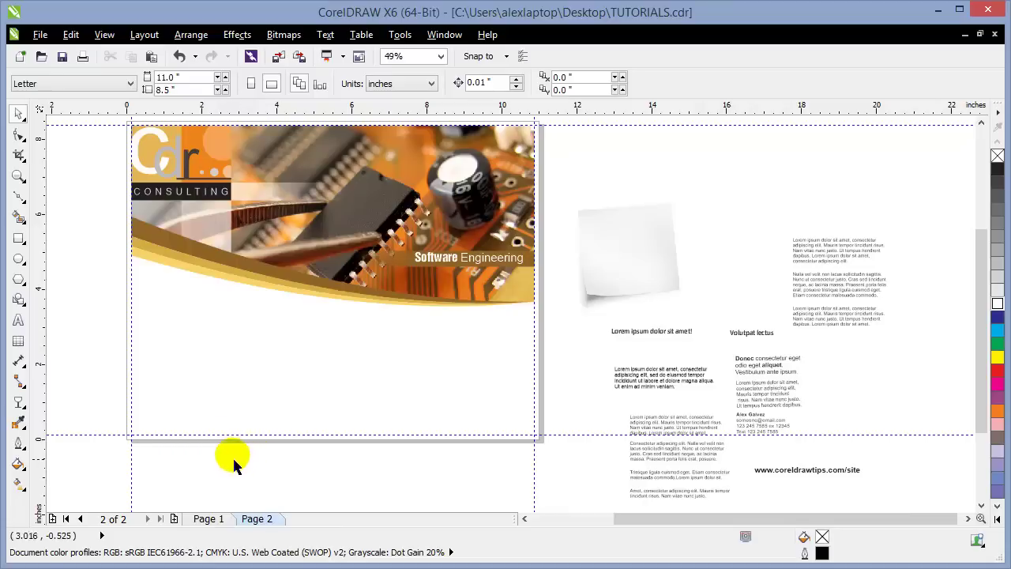
left_click(19, 239)
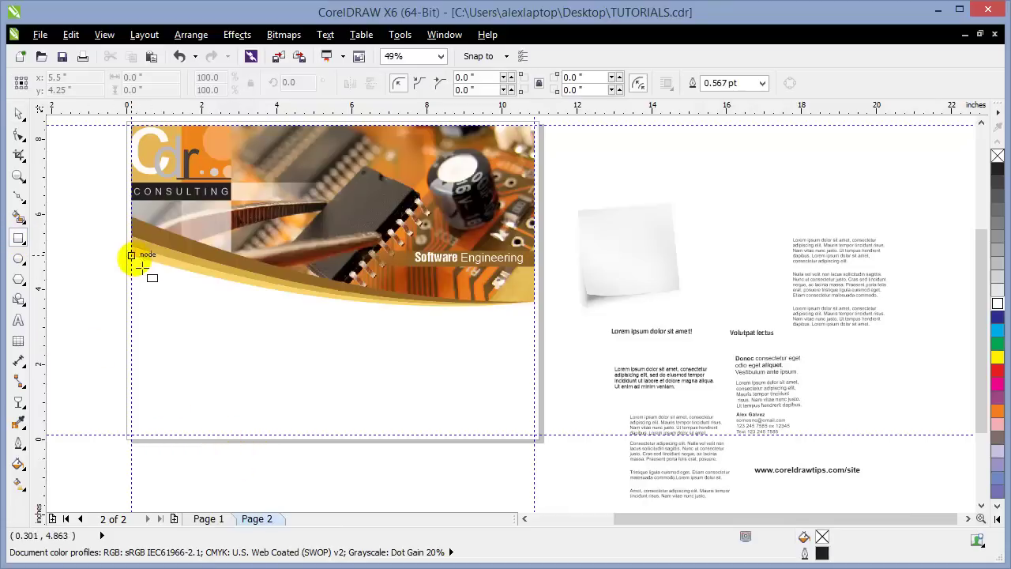
left_click_drag(131, 251, 162, 434)
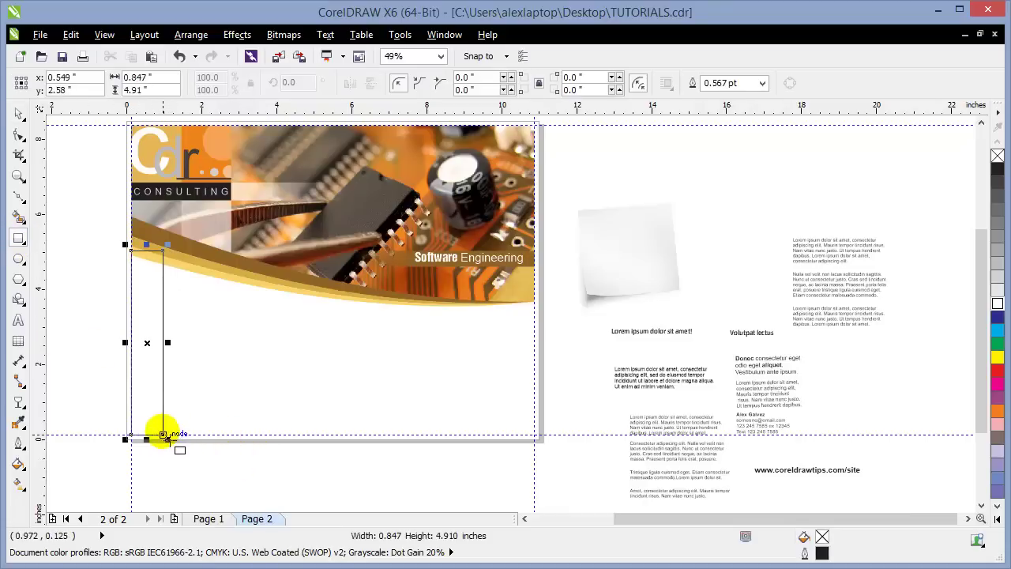
Widen the rectangle to about 1.34 inches and add a narrower copy about 0.3 inches wide along its left side
left_click(20, 177)
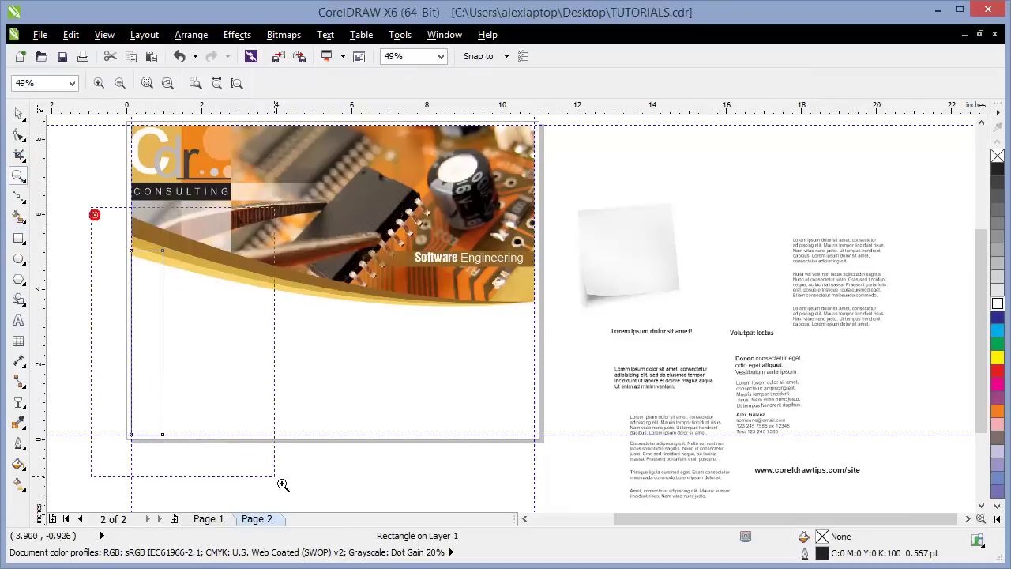
left_click_drag(283, 484, 282, 484)
left_click(18, 113)
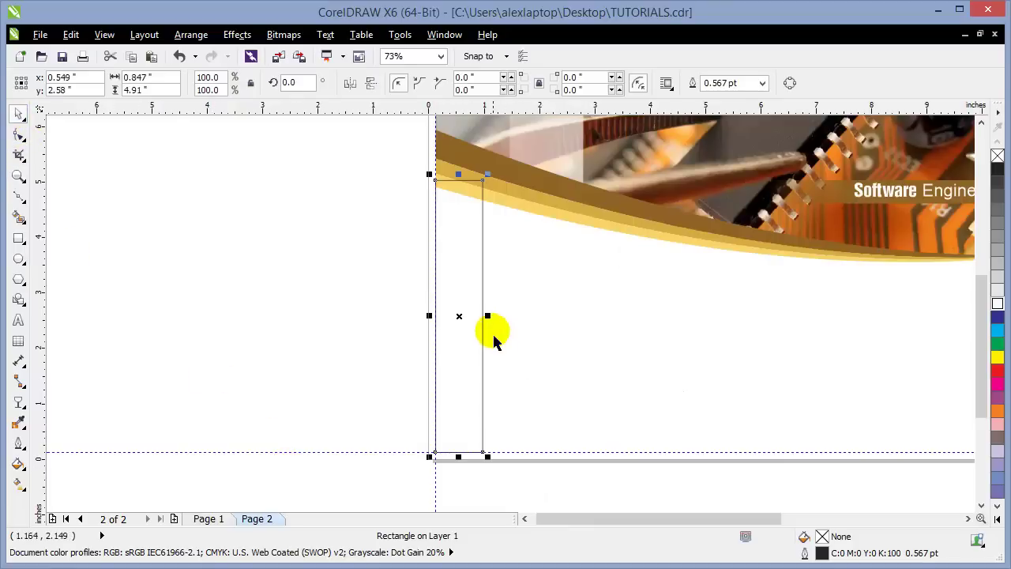
left_click_drag(487, 316, 509, 130)
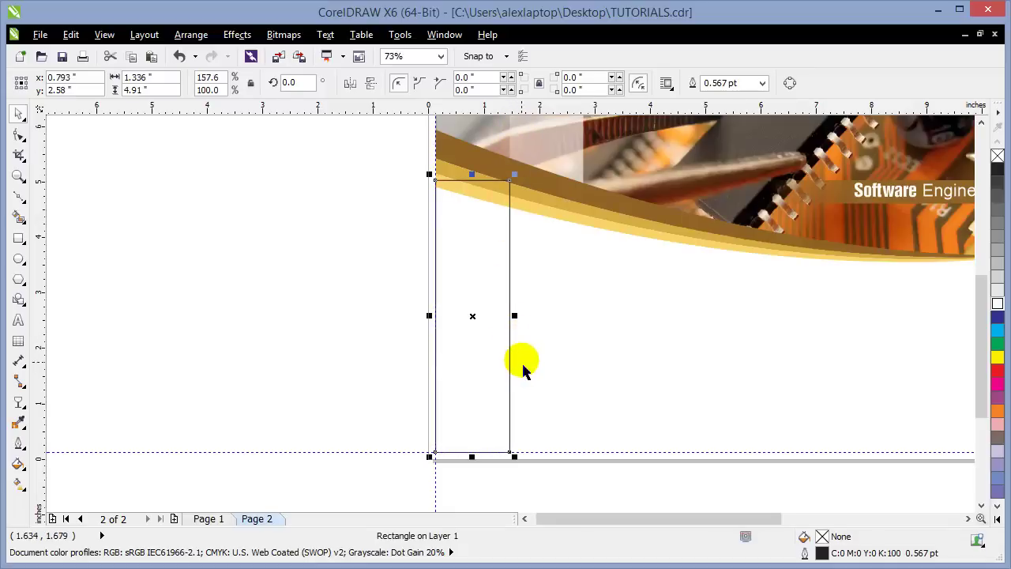
left_click_drag(514, 315, 468, 331)
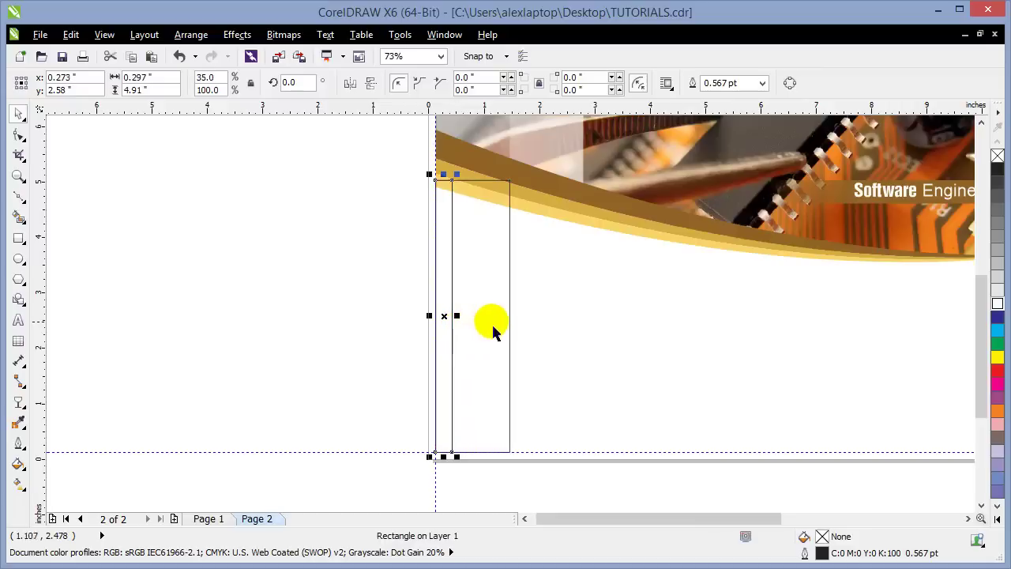
left_click(304, 330)
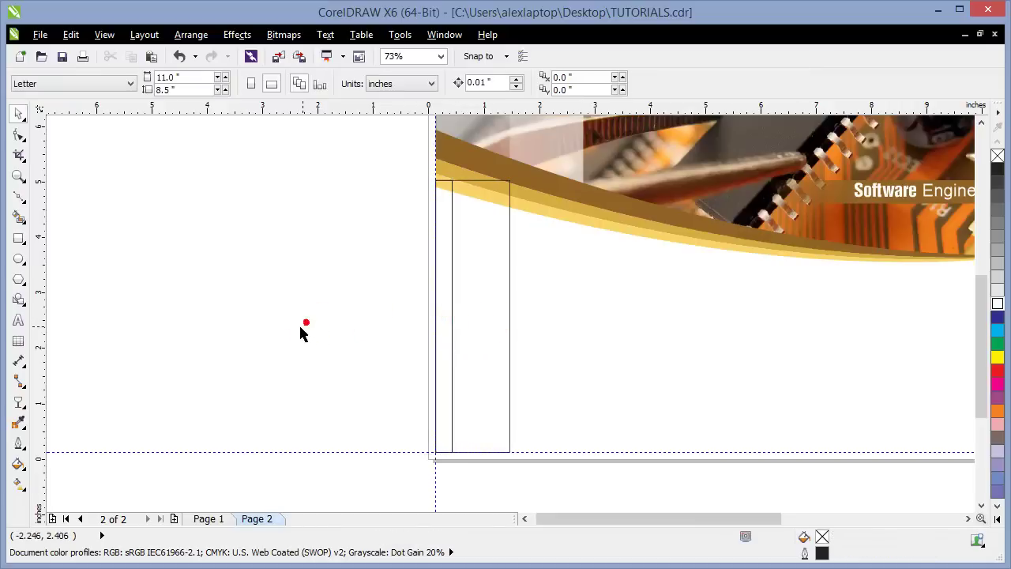
Fill the narrow rectangle with the light yellow sampled from the lowest curved band (C:2 M:16 Y:70 K:0)
left_click(17, 422)
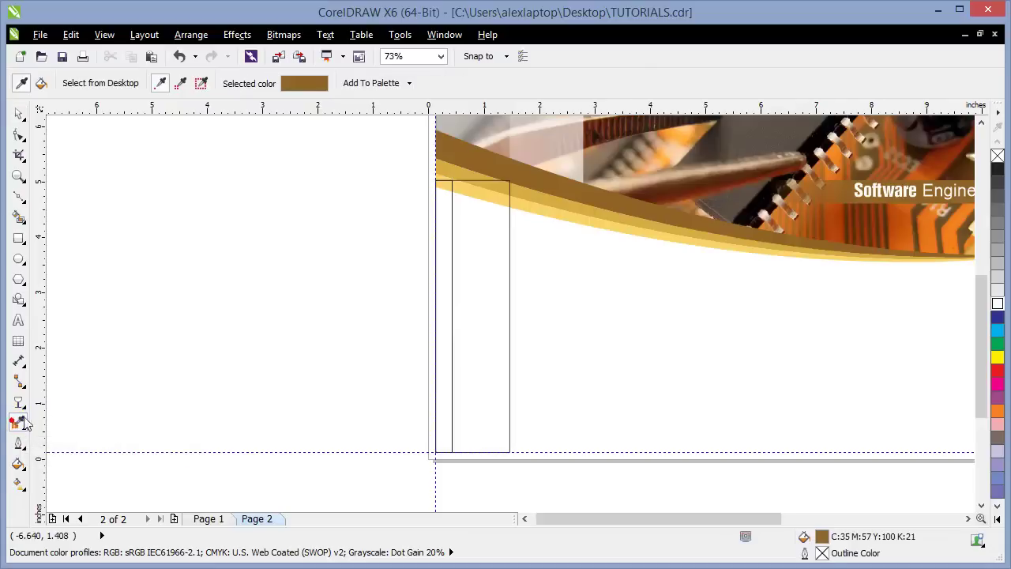
left_click(568, 221)
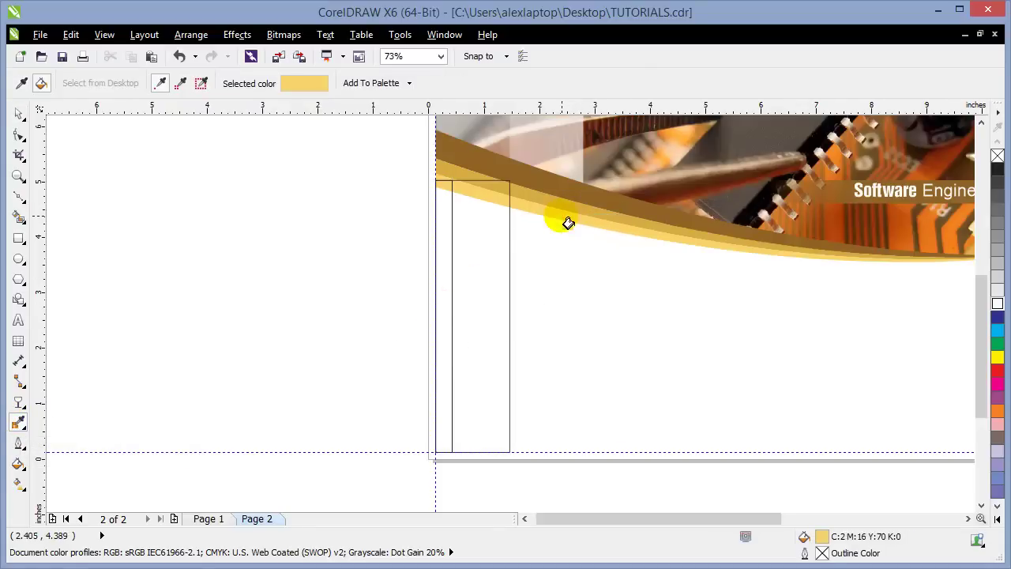
left_click(445, 240)
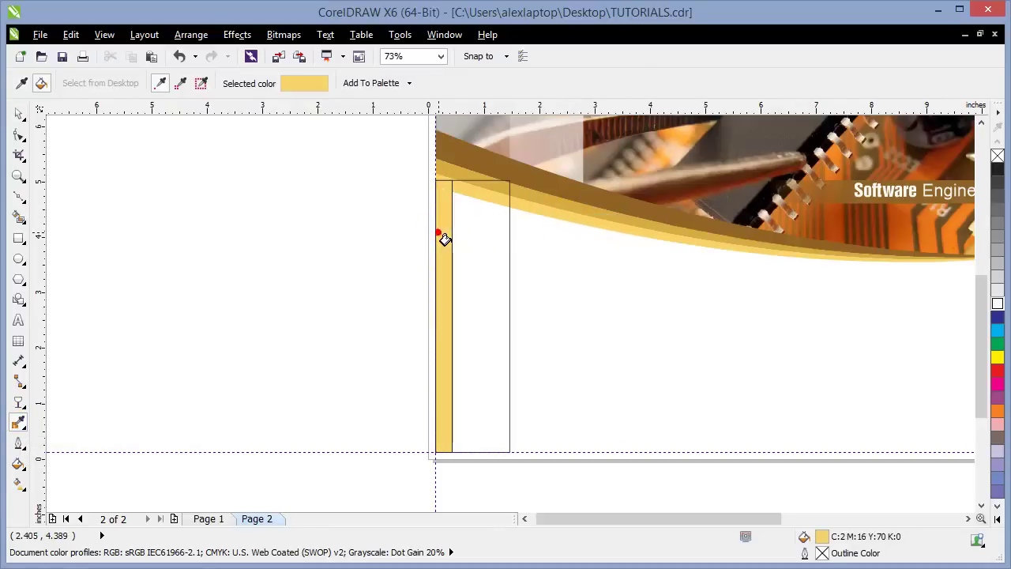
Fill the wide rectangle with the gold sampled from the middle curved band (C:16 M:32 Y:89 K:0)
left_click(531, 205)
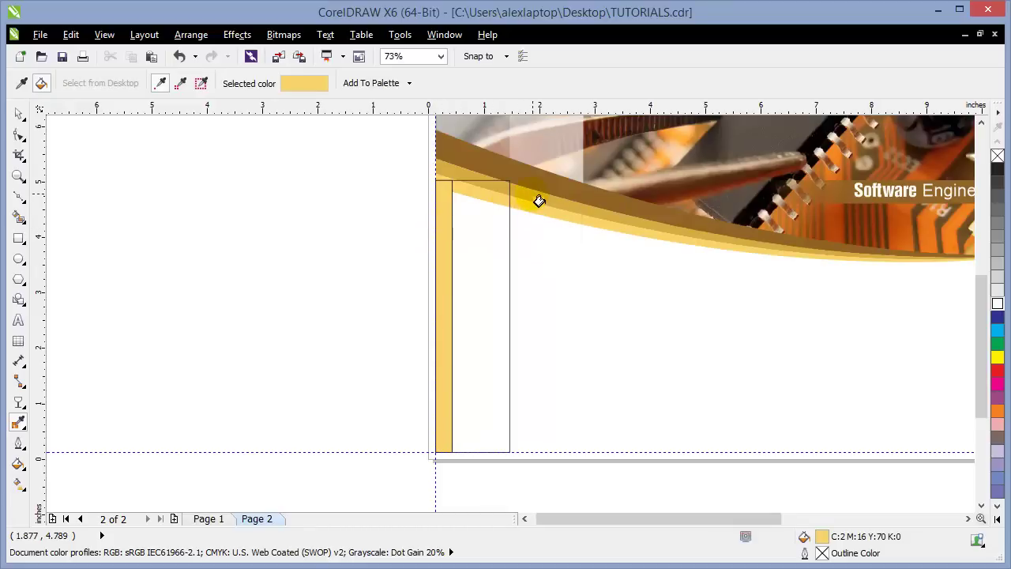
key("shift")
left_click(538, 200)
left_click(478, 236)
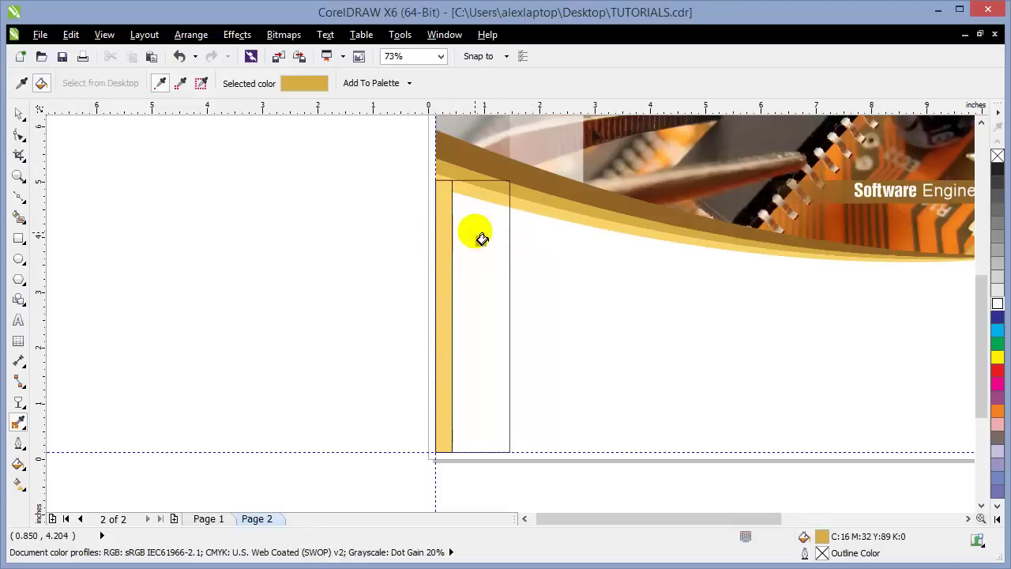
left_click(327, 203)
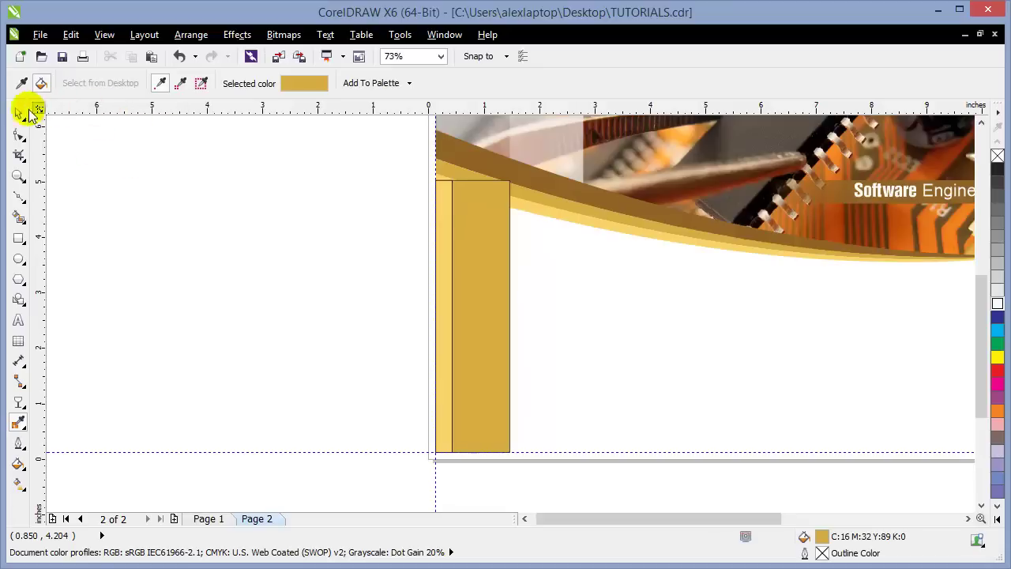
Remove the outlines from both rectangles and stretch them upward to a height of about 5.23 inches
left_click(19, 113)
left_click_drag(556, 408, 553, 476)
right_click(997, 157)
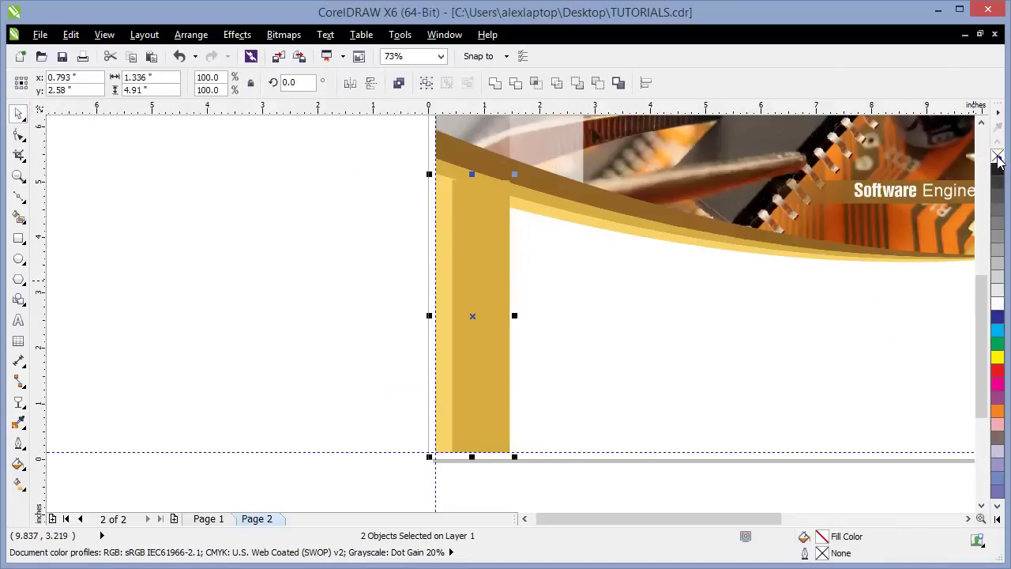
left_click(469, 178)
left_click(471, 169)
mouse_move(471, 169)
left_mouse_down()
mouse_move(480, 180)
mouse_move(466, 182)
left_mouse_up()
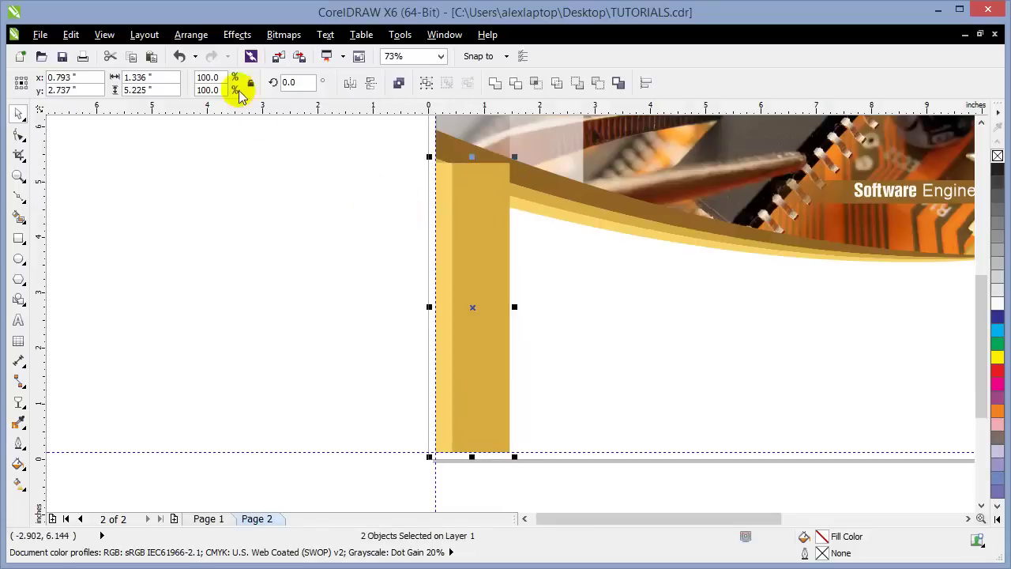
Send both rectangles to the back of the page, behind the curved bands
left_click(188, 33)
left_click(207, 112)
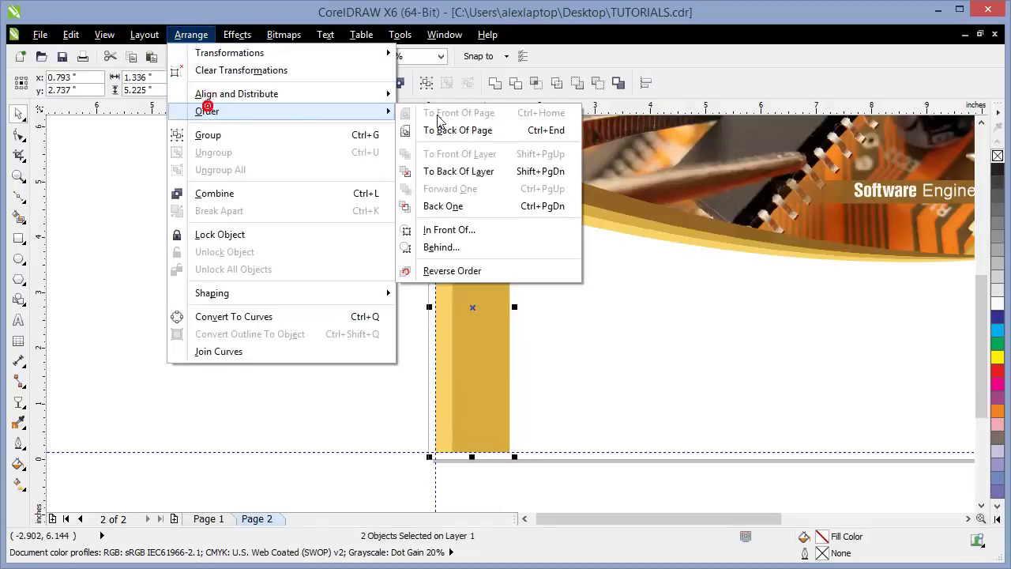
left_click(463, 131)
left_click(335, 277)
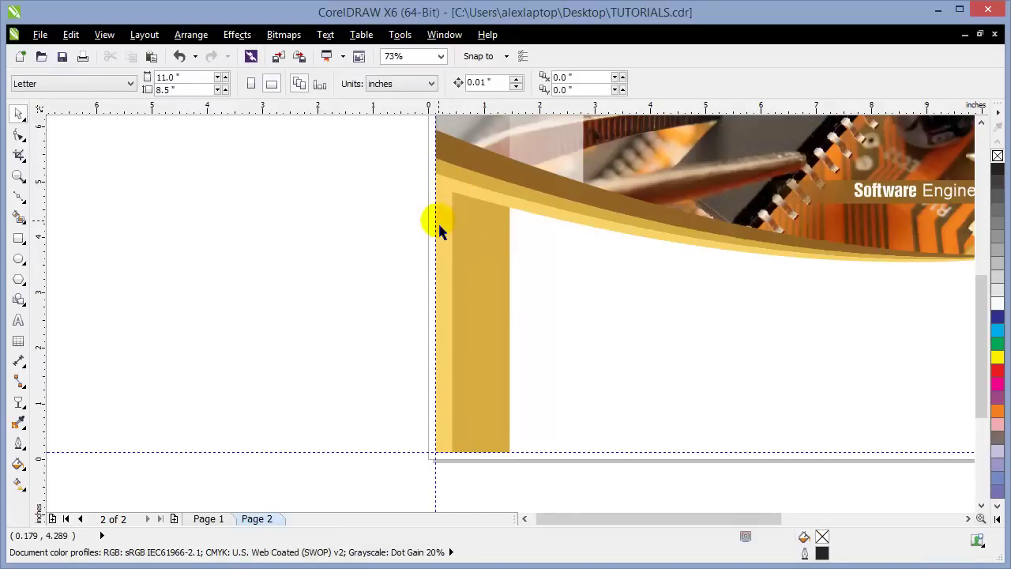
Lighten the narrow rectangle by mixing white into its fill until it reaches C:2 M:7 Y:34 K:0
left_click(448, 189)
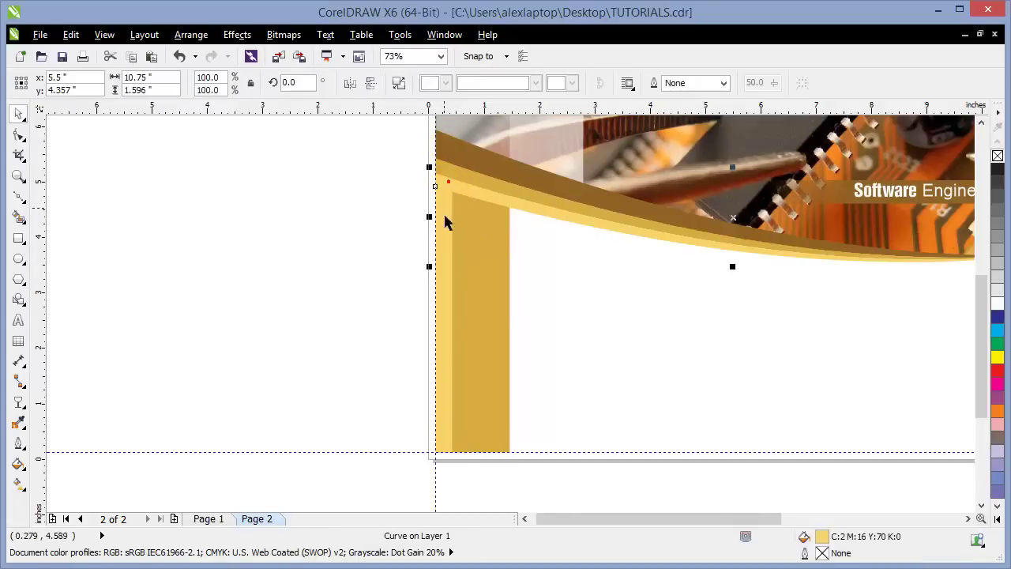
left_click(443, 220)
left_click(354, 271)
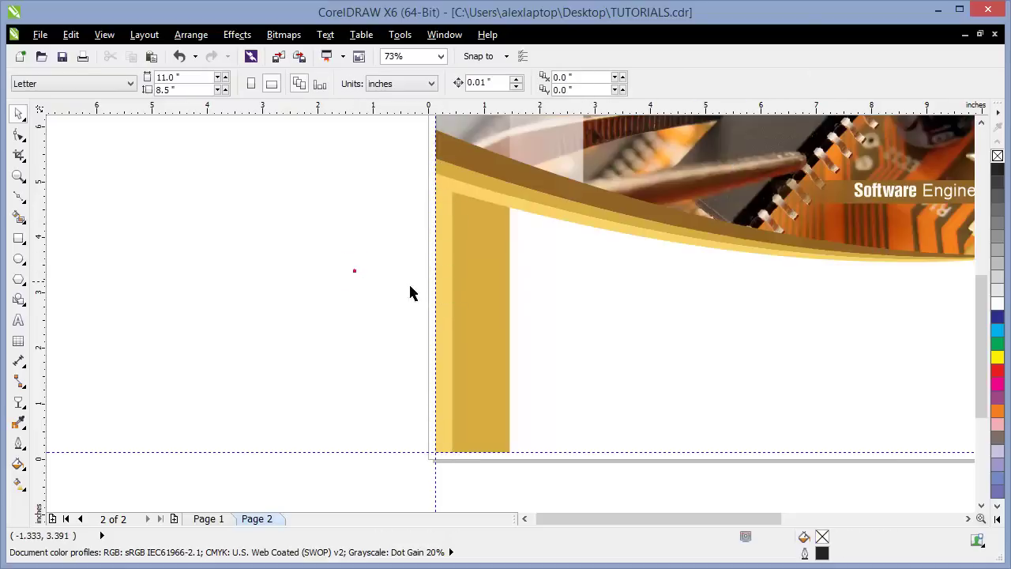
left_click(445, 267)
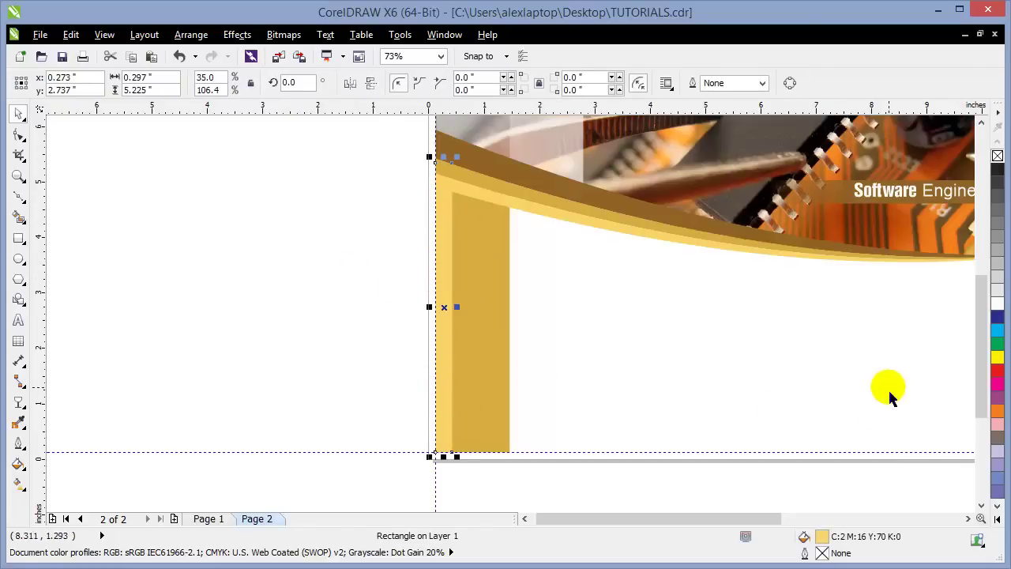
left_click(998, 304, "ctrl")
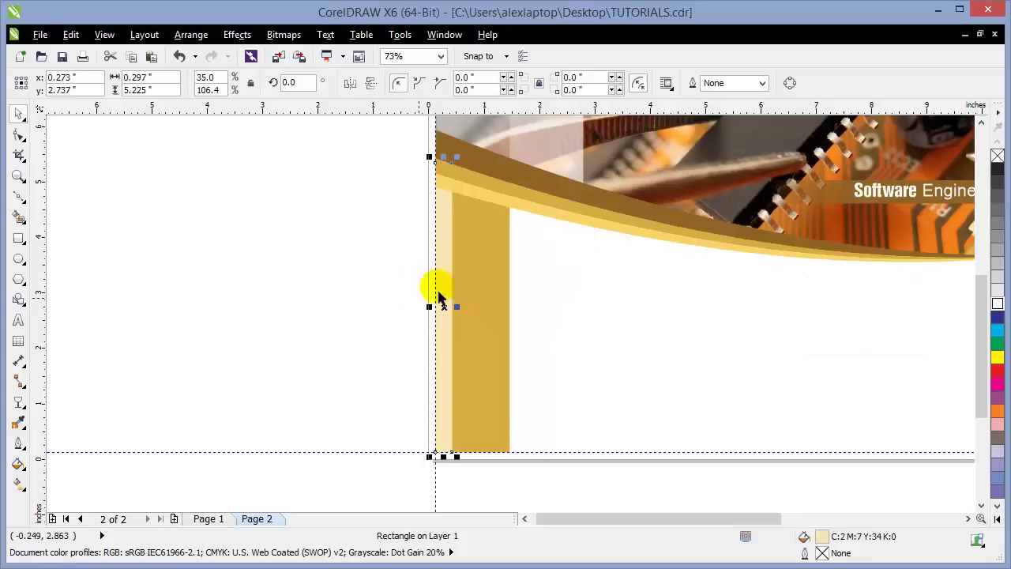
Lighten the wide rectangle with white to a fill of C:11 M:21 Y:58 K:0
left_click_drag(487, 309, 540, 309)
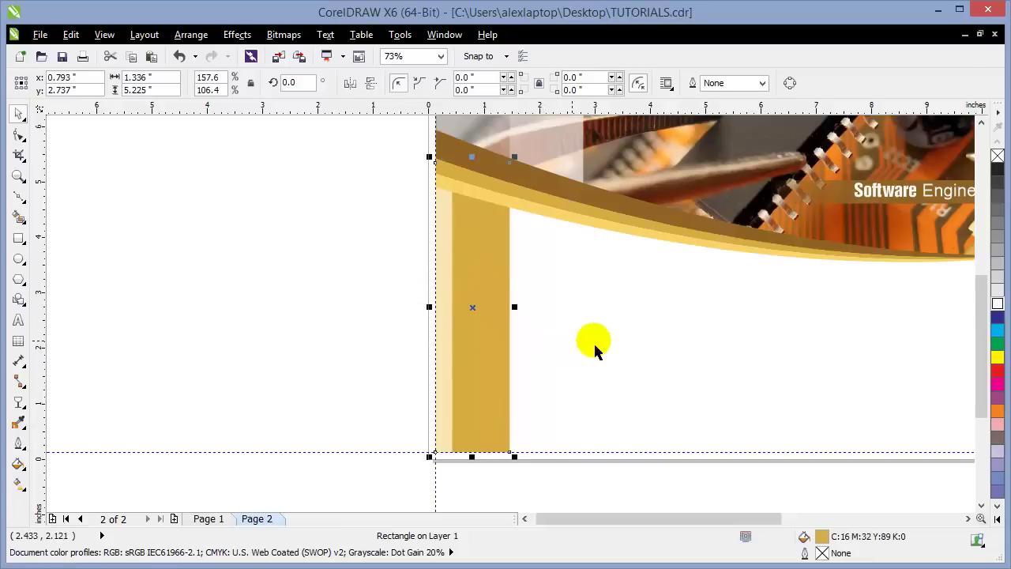
right_click(998, 304)
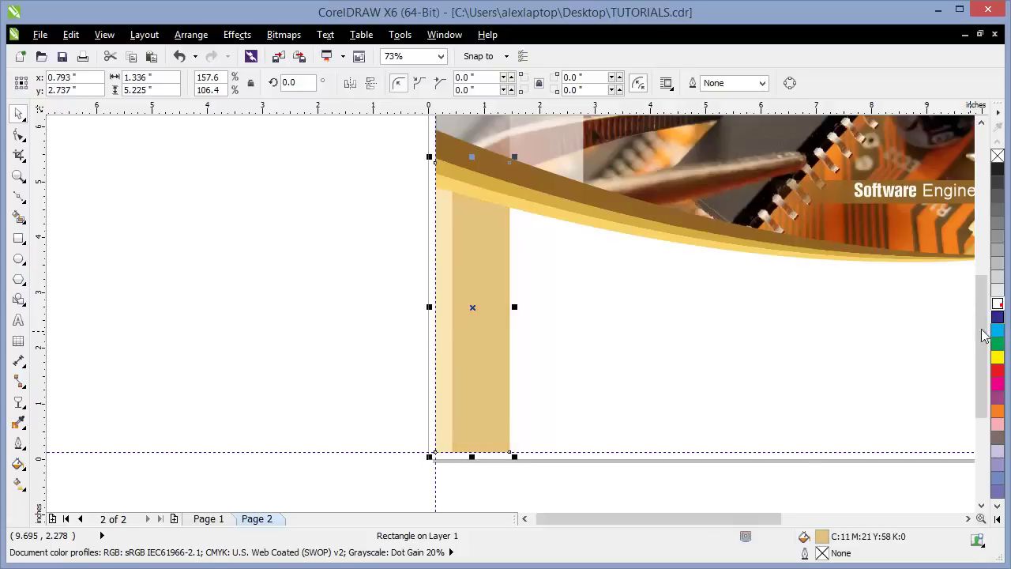
left_click(763, 490)
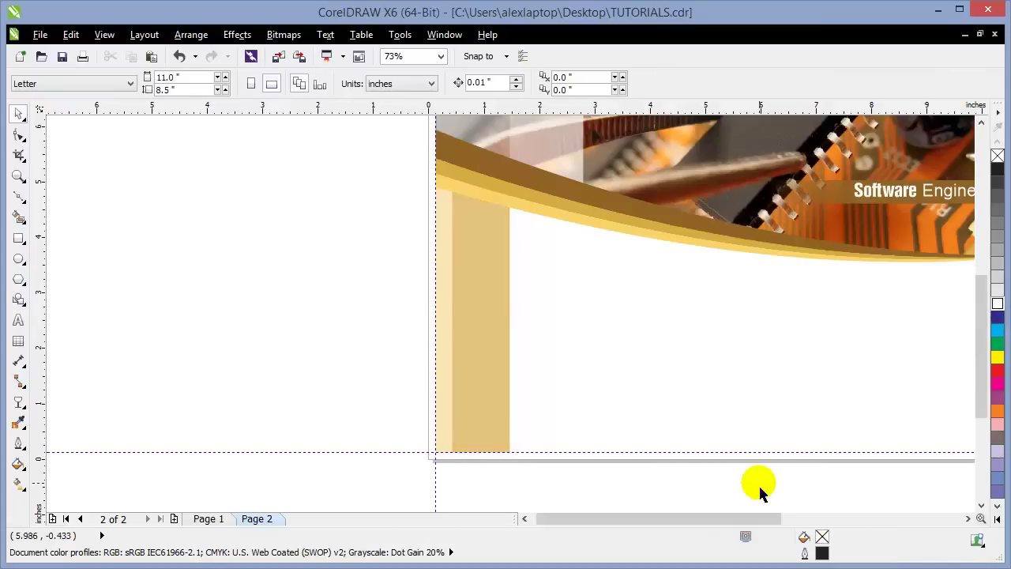
Place the "Lorem ipsum dolor sit amet!" heading, its intro paragraph and the long body text as a column beside the vertical rectangles
key("F4")
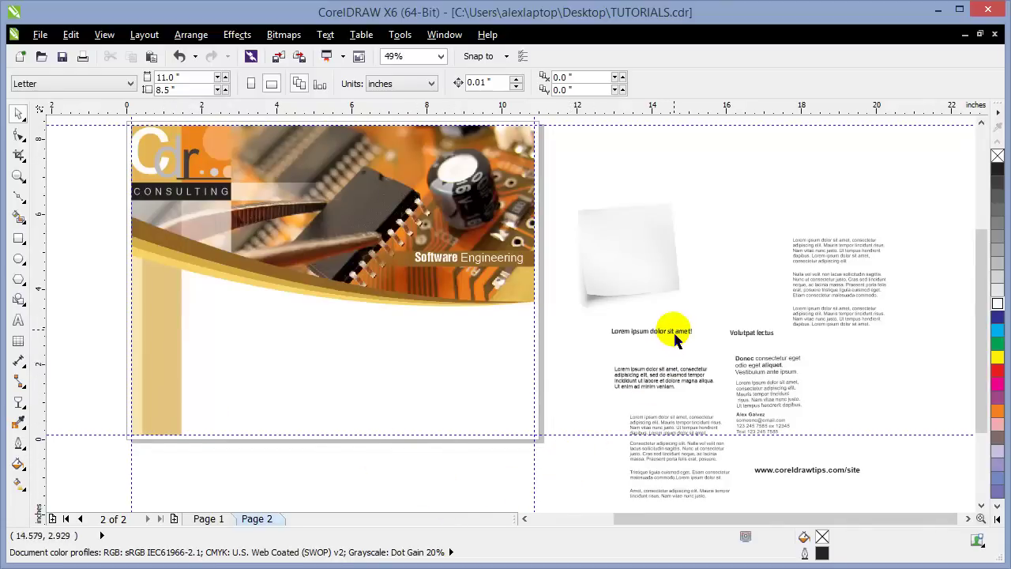
left_click_drag(615, 344, 270, 317)
left_click_drag(641, 377, 229, 331)
left_click(266, 467)
left_click_drag(649, 456, 228, 401)
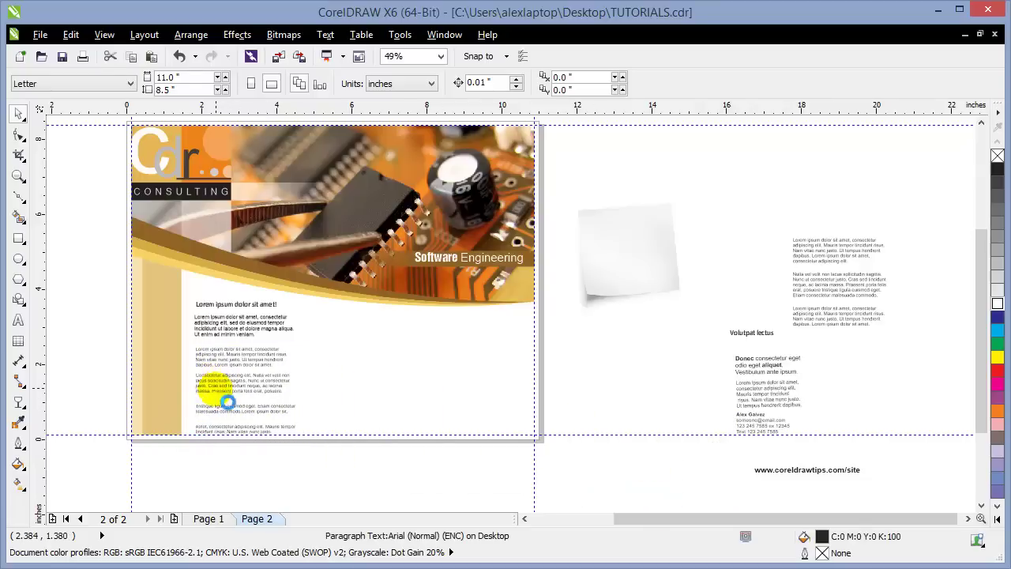
left_click(192, 466)
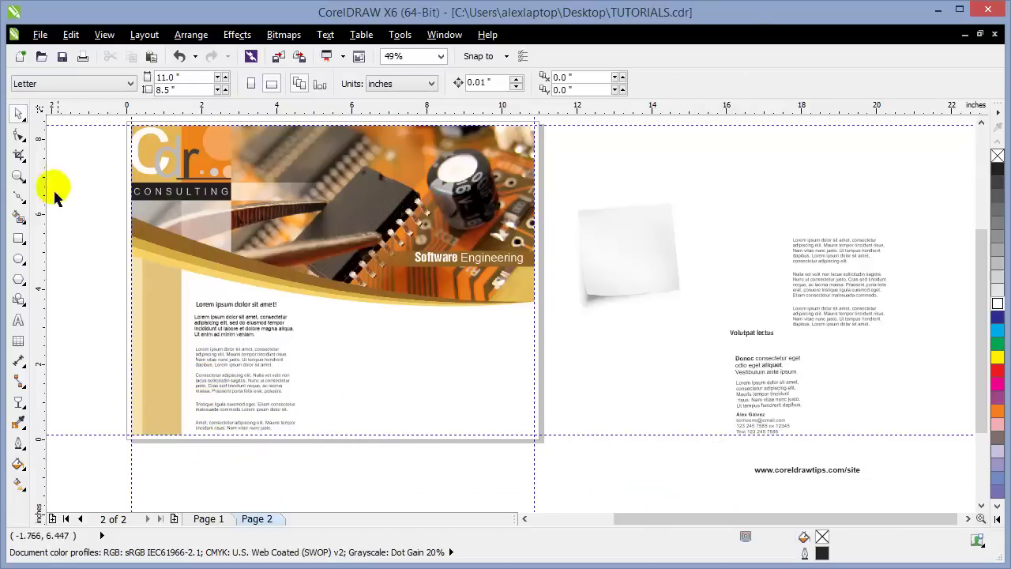
Shift the heading, intro paragraph and body text slightly up and left, and tighten the spacing between the body text's last paragraphs
left_click(18, 175)
left_click_drag(96, 201, 351, 439)
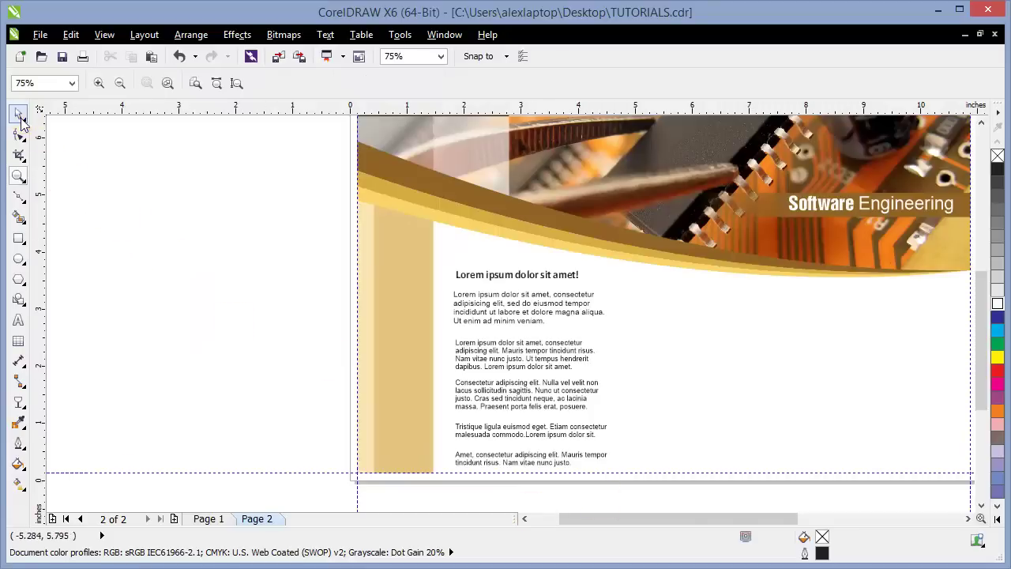
left_click(19, 115)
mouse_move(480, 286)
left_mouse_down()
mouse_move(476, 273)
mouse_move(486, 279)
left_mouse_up()
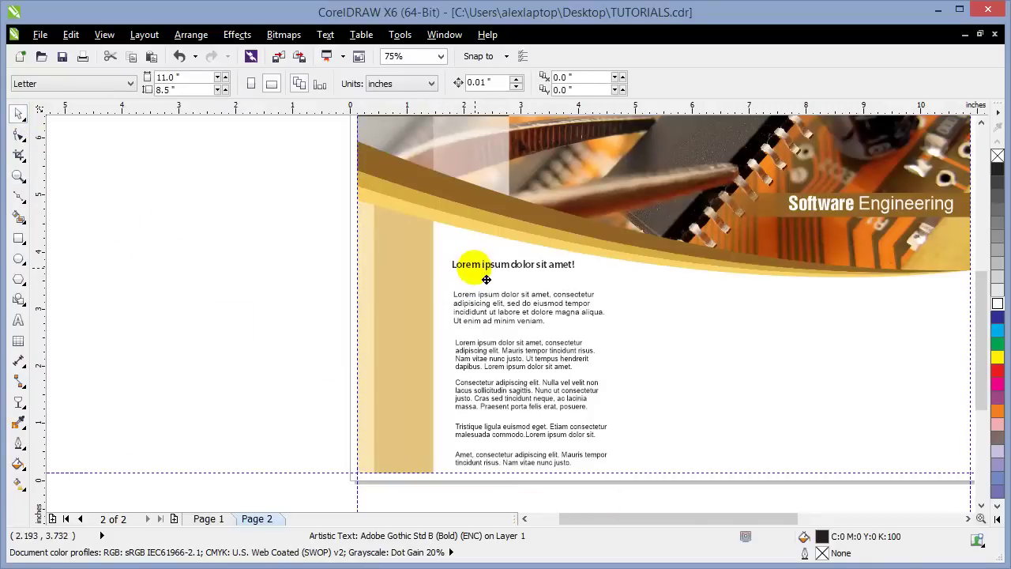
left_click(461, 302)
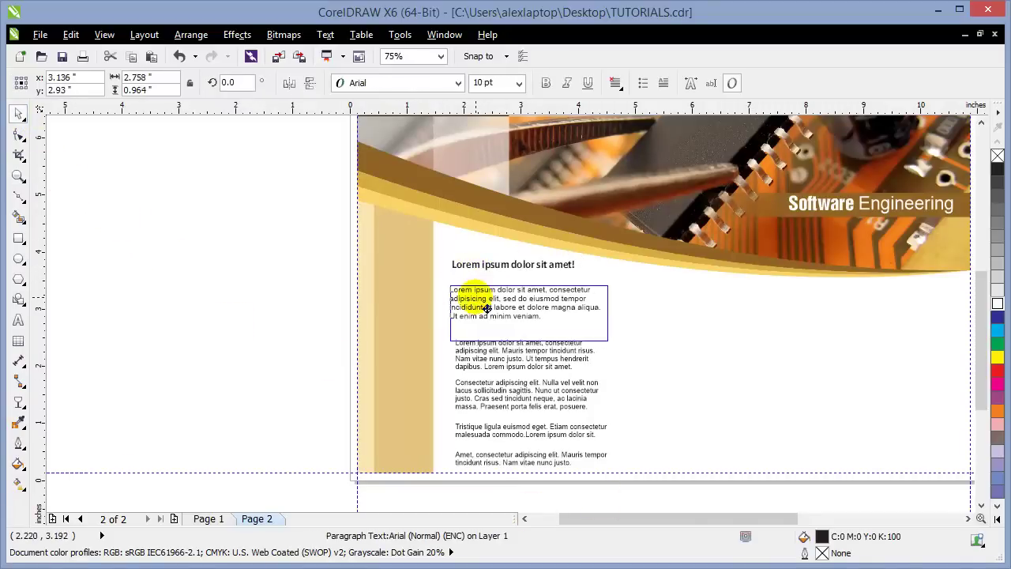
left_click(482, 377)
left_click_drag(490, 366, 489, 360)
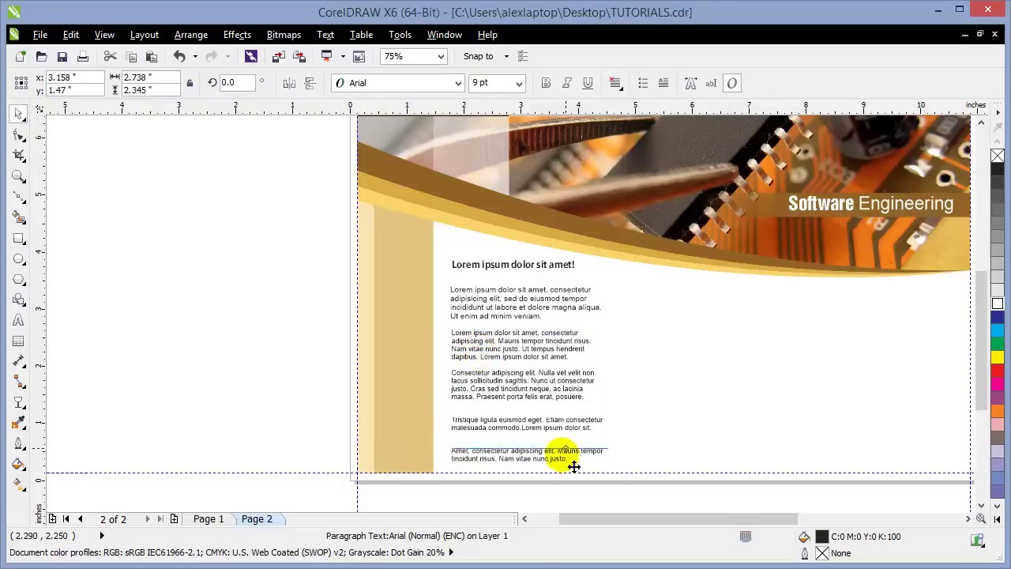
left_click(263, 429)
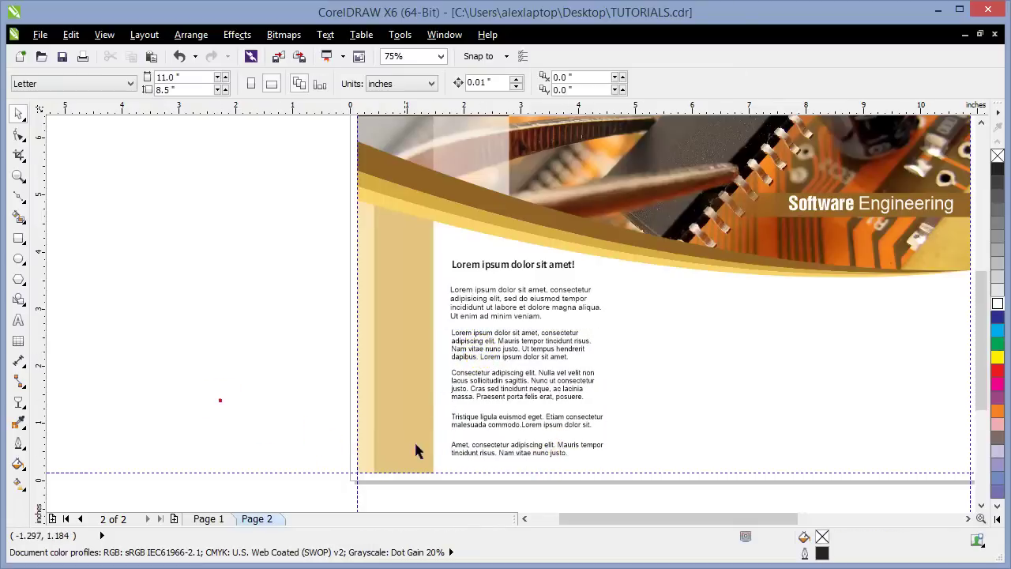
Left-align the long body text, the intro paragraph and the "Lorem ipsum dolor sit amet!" heading with each other
left_click(478, 433)
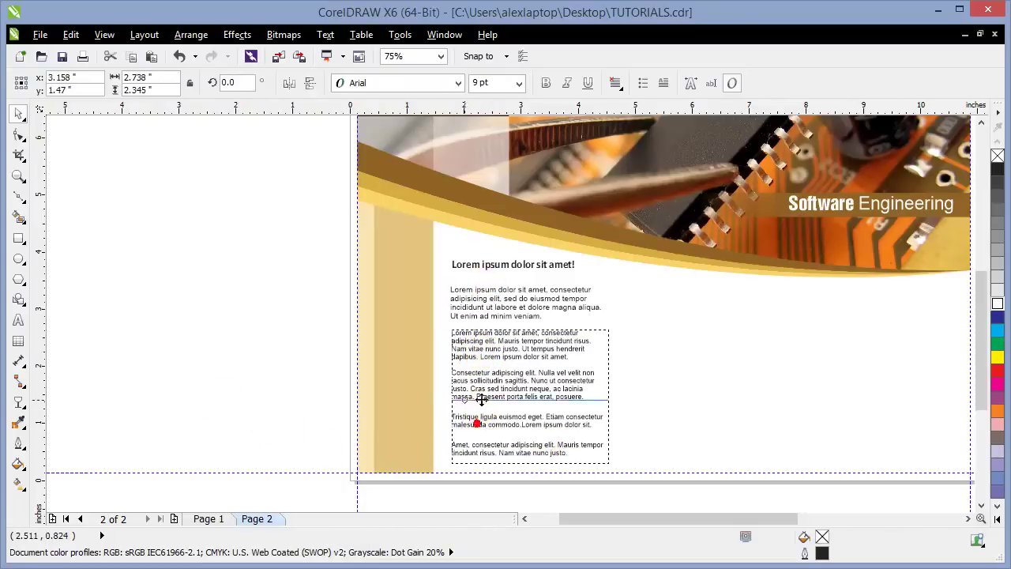
left_click(519, 324, "shift")
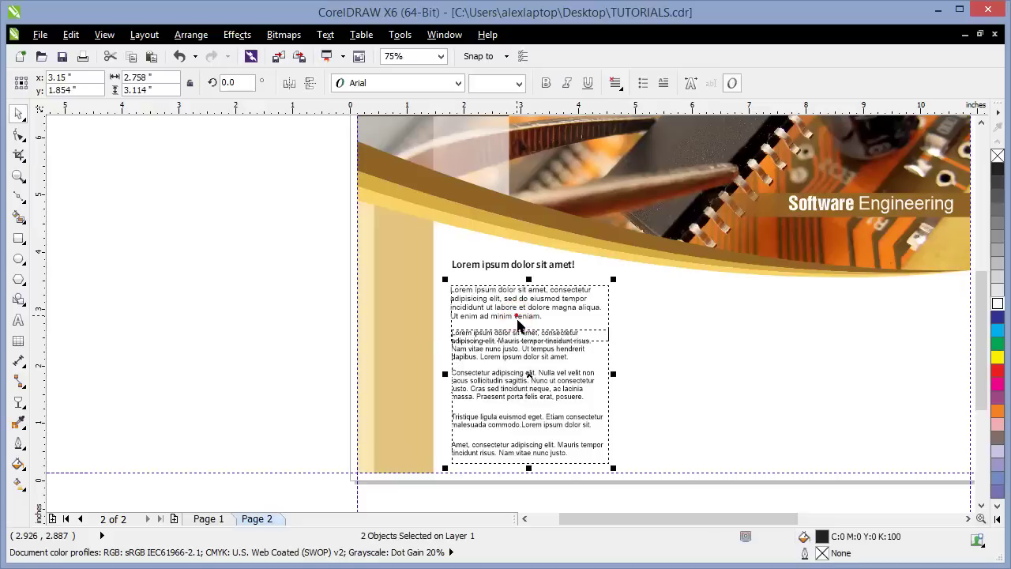
left_click(495, 267, "shift")
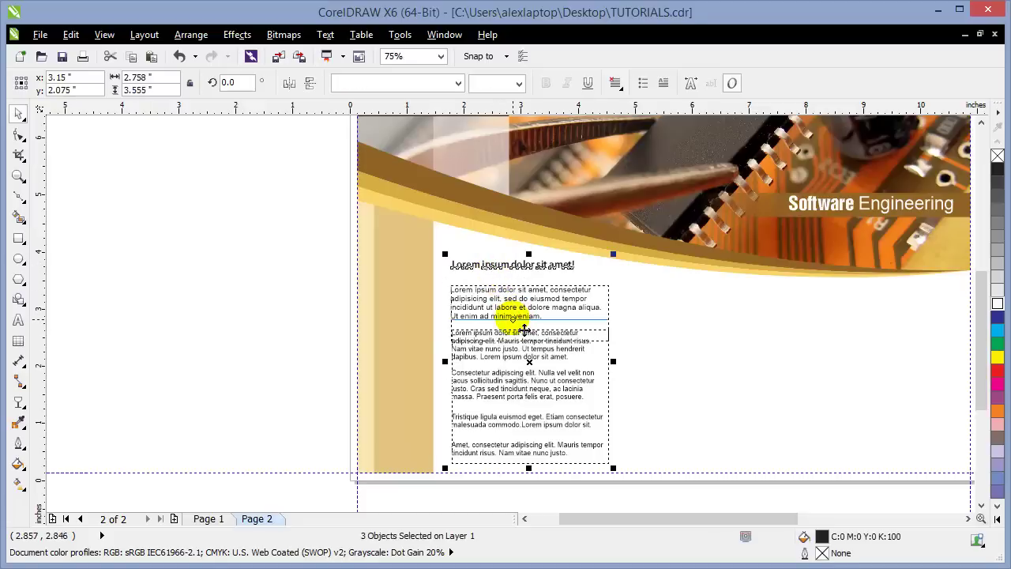
key("l")
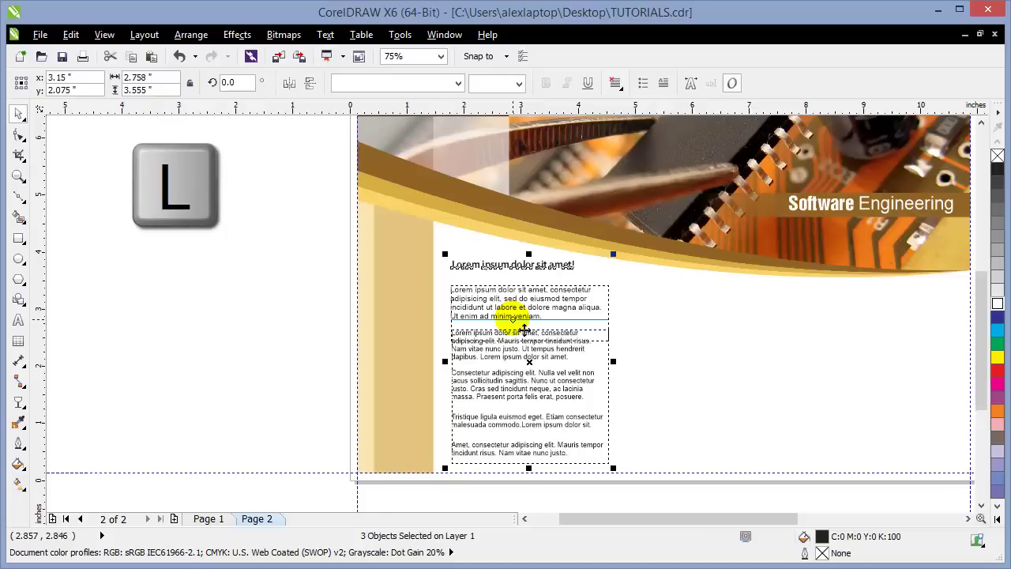
key("l")
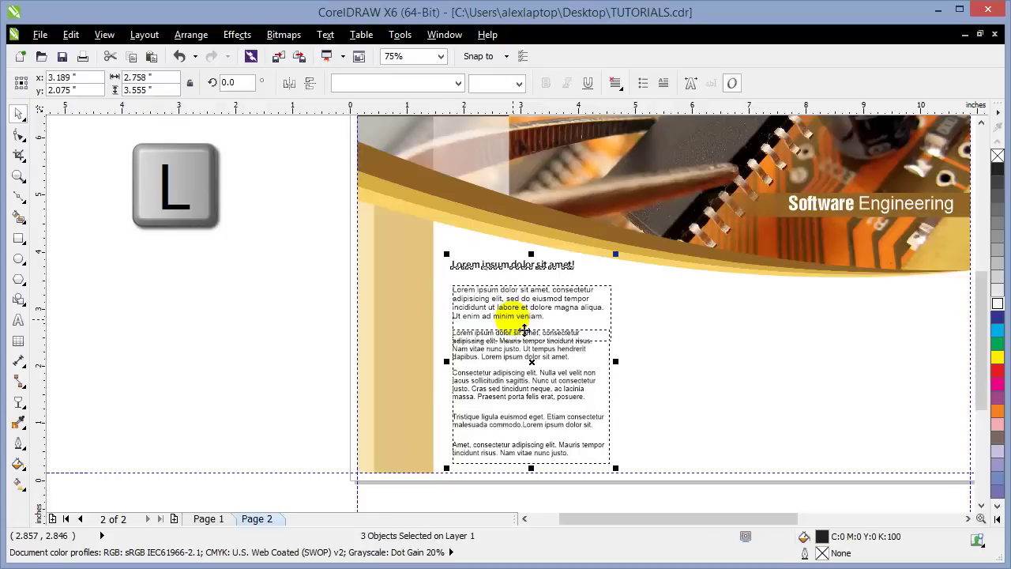
left_click(214, 330)
Nudge the heading slightly down toward the intro paragraph and indent the long body text slightly to the right
left_click(512, 269)
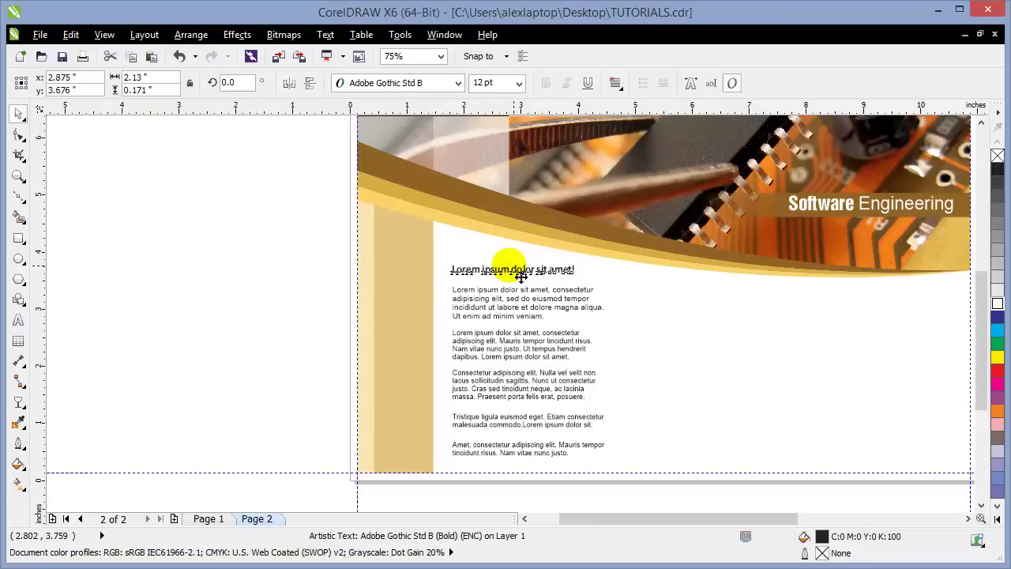
left_click(151, 339)
left_click(533, 395)
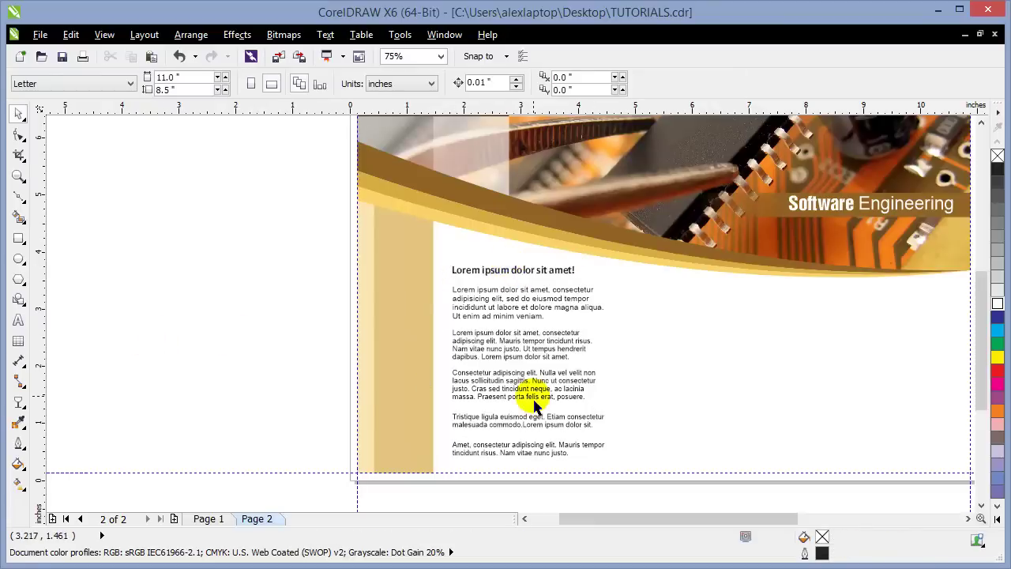
key("Right")
key("Right")
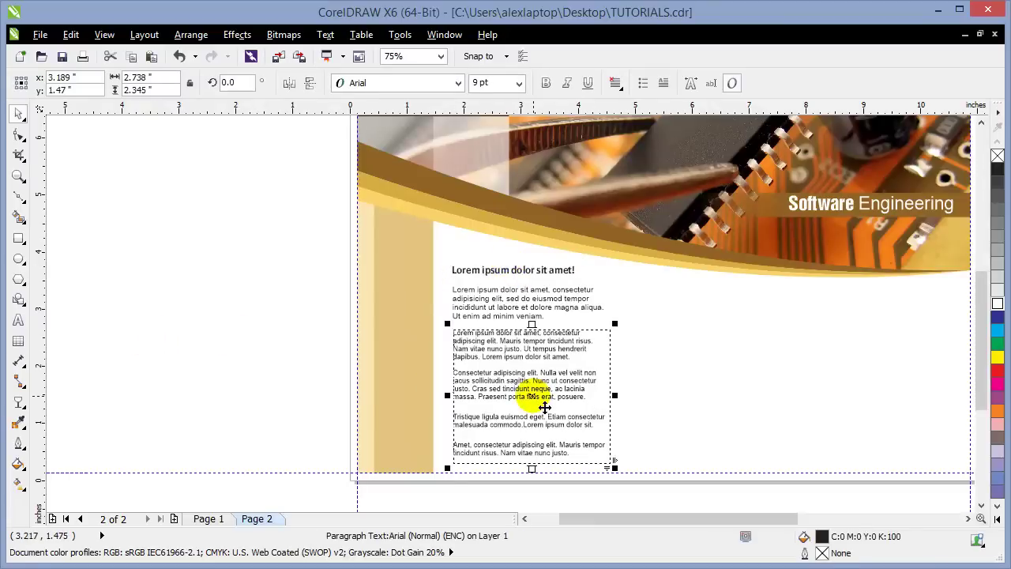
left_click(197, 369)
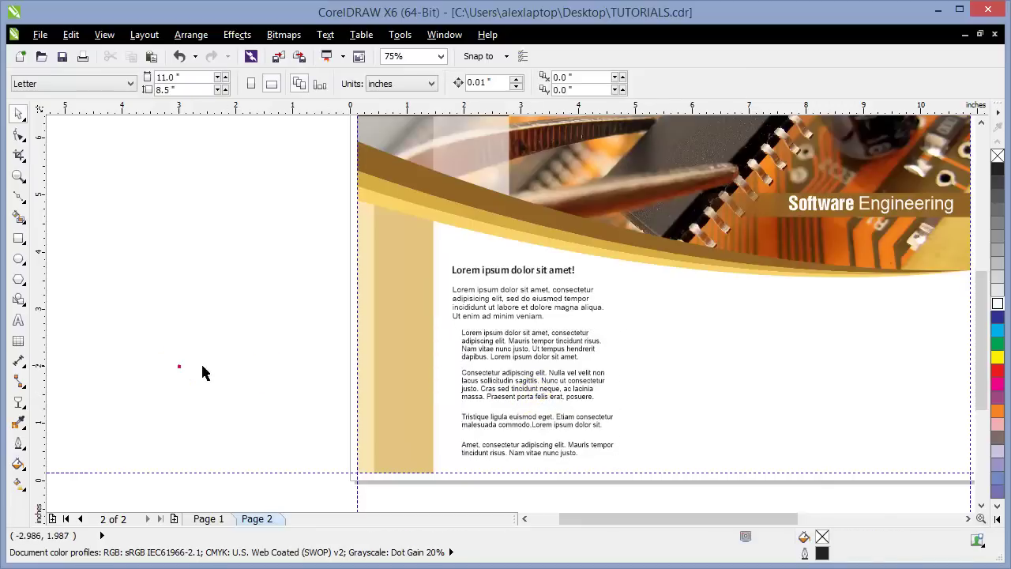
Recolor the "Lorem ipsum dolor sit amet!" heading with the dark brown C:35 M:57 Y:100 K:21 sampled from the upper curve
left_click(19, 422)
left_click(517, 219)
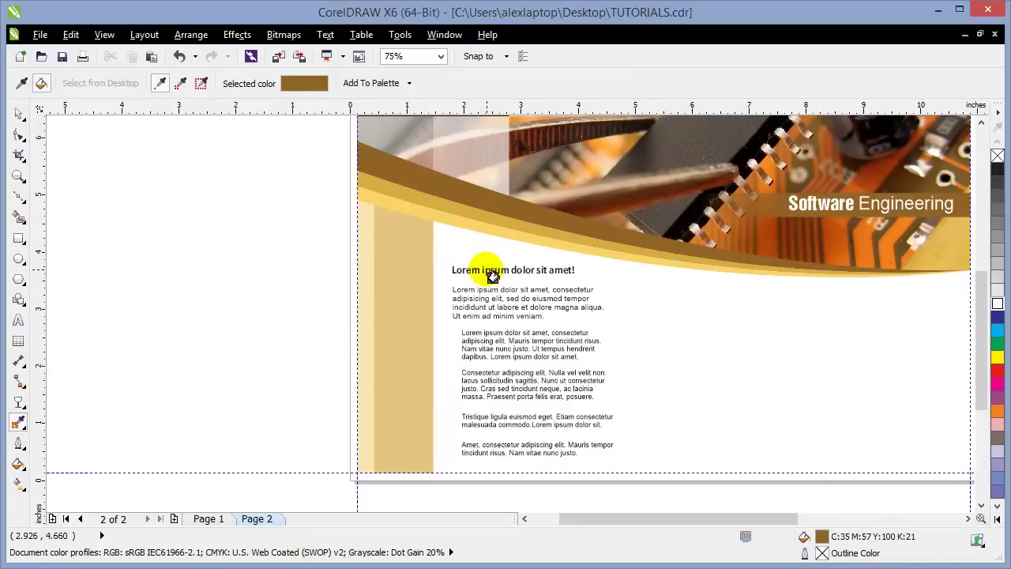
scroll(505, 272, "up", 3)
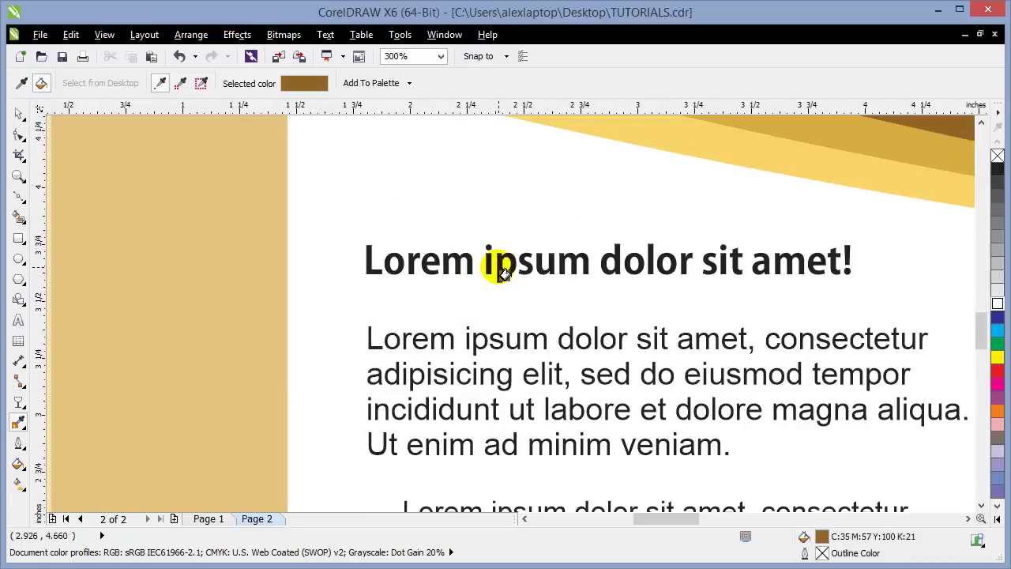
left_click(504, 274)
scroll(499, 273, "down", 3)
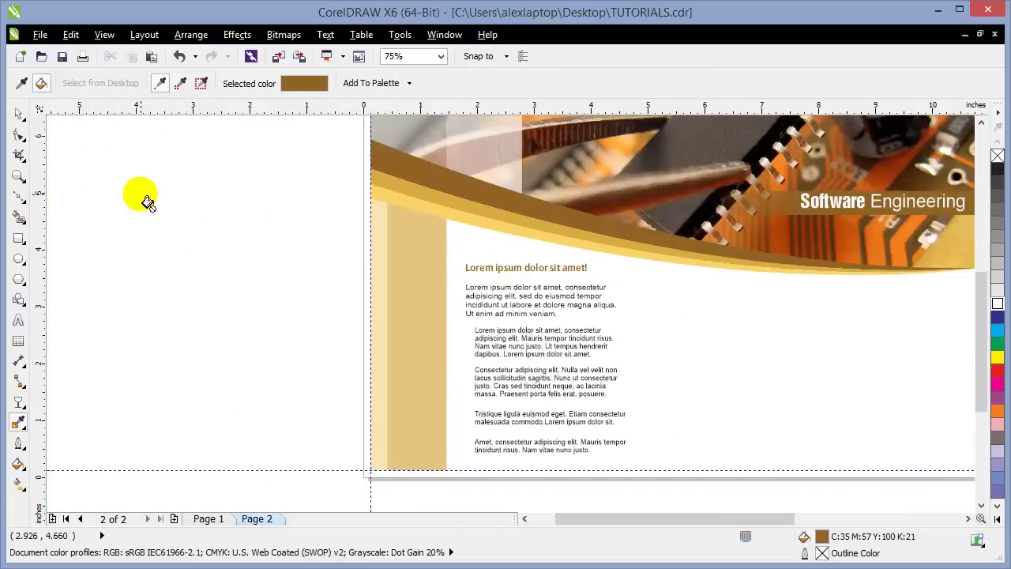
left_click(19, 113)
Make the words "Lorem ipsum" and "labore" in the intro paragraph bold
scroll(524, 338, "up", 2)
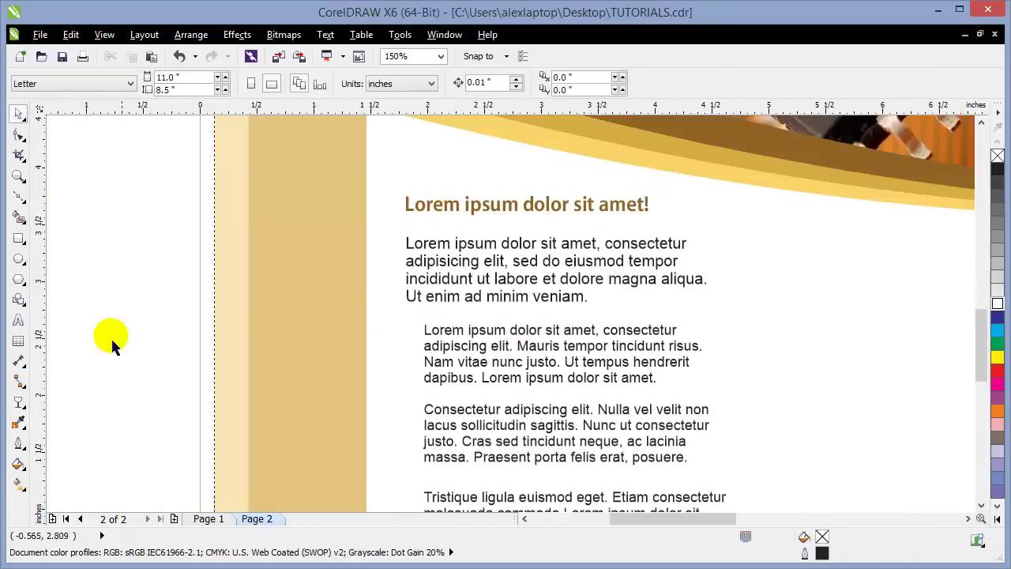
left_click(19, 321)
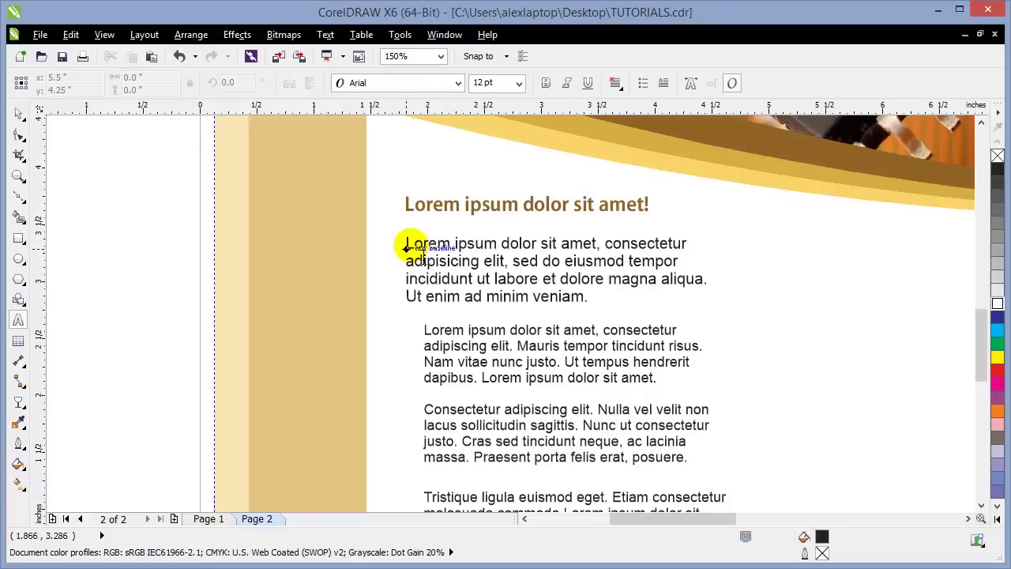
left_click_drag(407, 247, 500, 240)
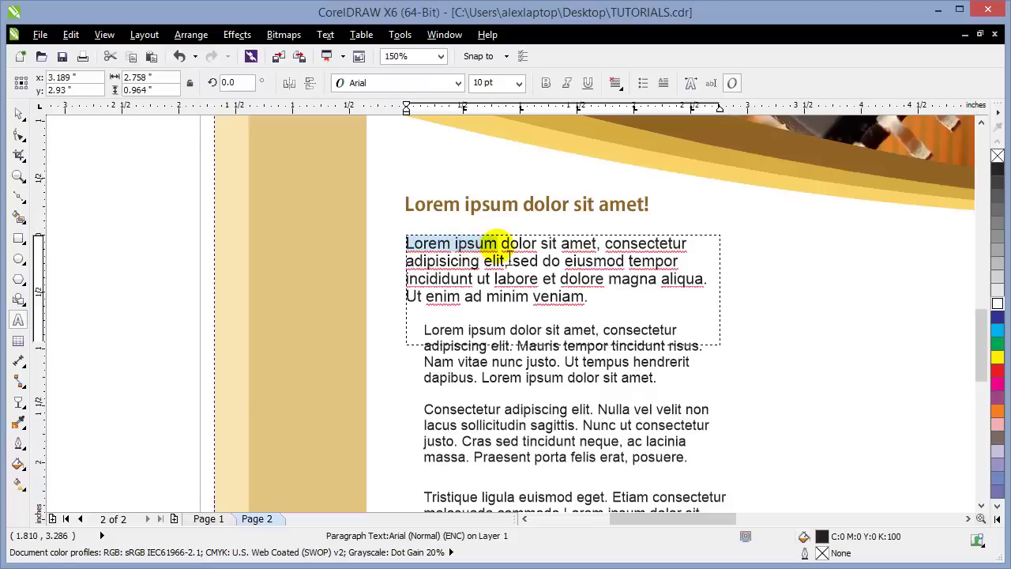
left_click(544, 83)
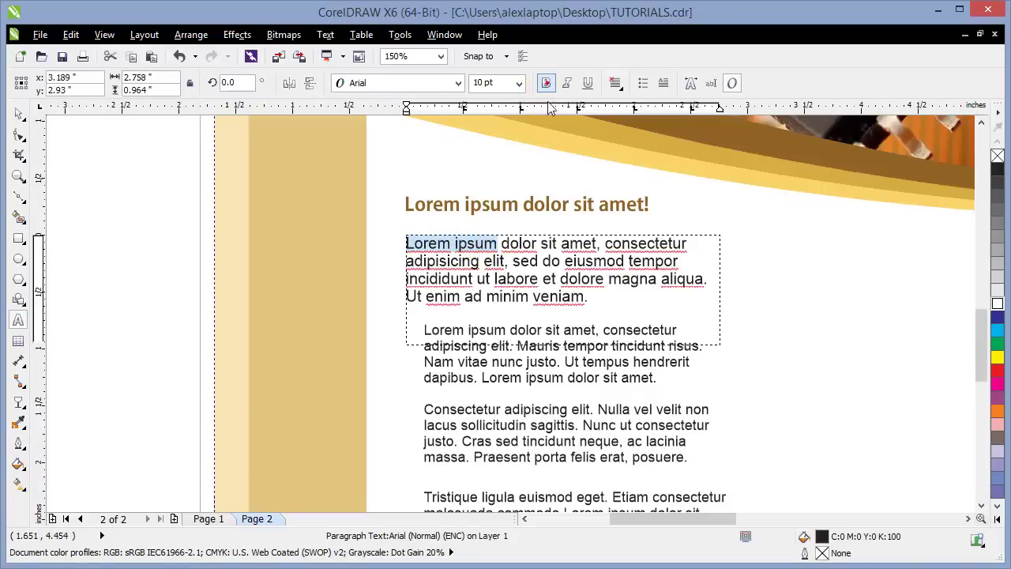
double_click(515, 278)
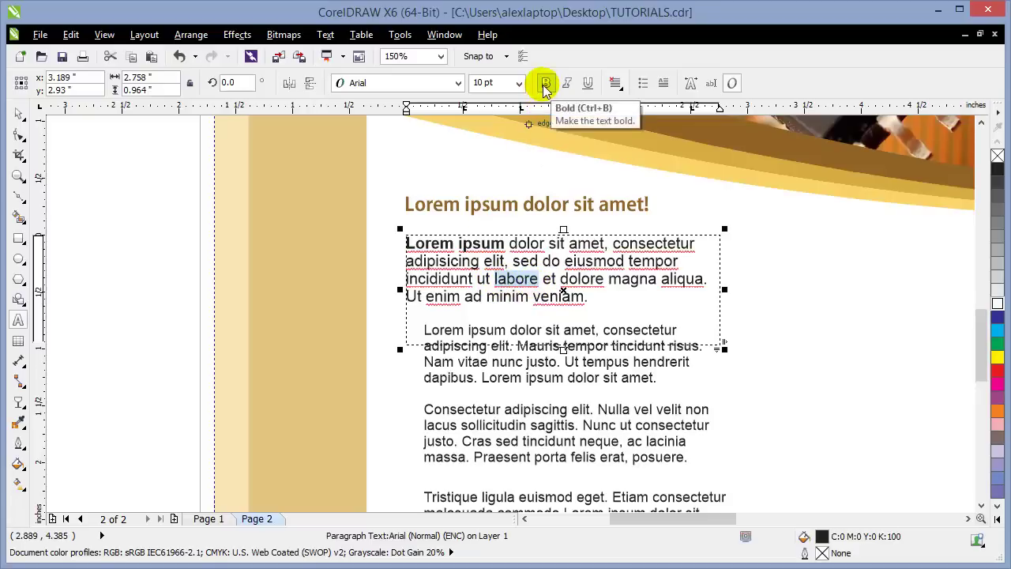
left_click(545, 83)
left_click(19, 113)
left_click(120, 183)
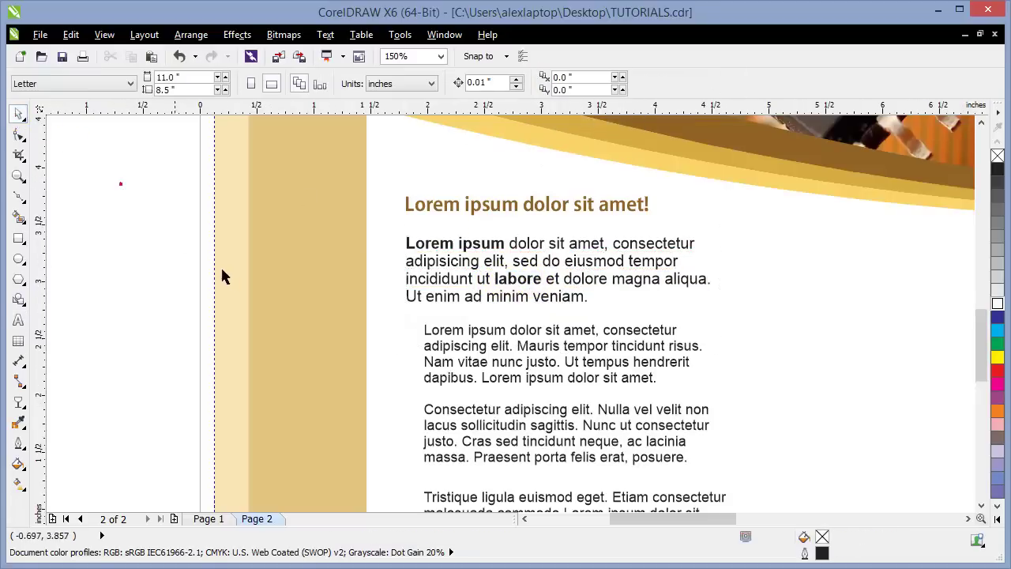
Check the bullets on Page 1, then draw a square about 0.09 in wide on Page 2 beside the first body paragraph
scroll(220, 265, "down", 2)
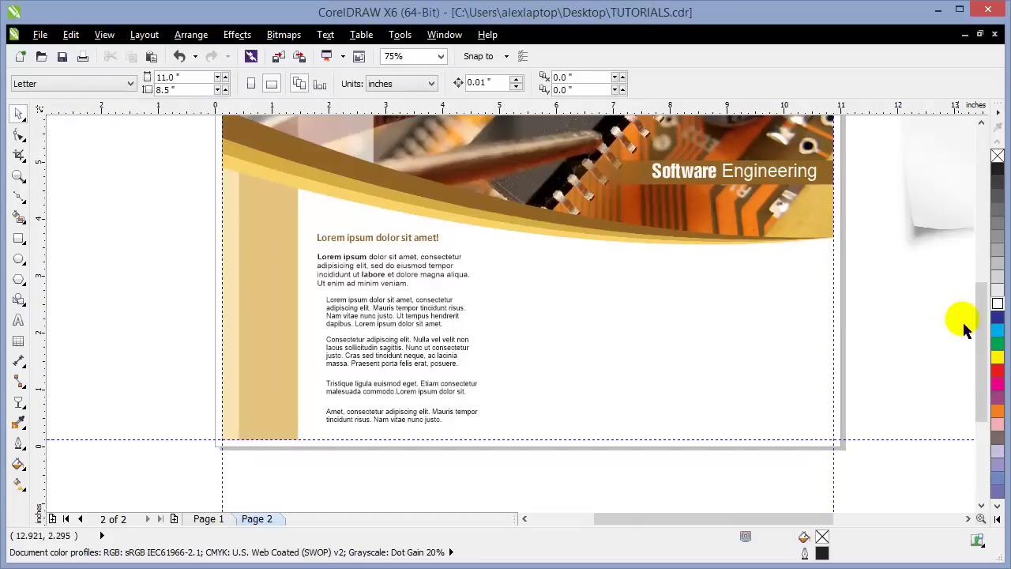
left_click_drag(979, 332, 976, 323)
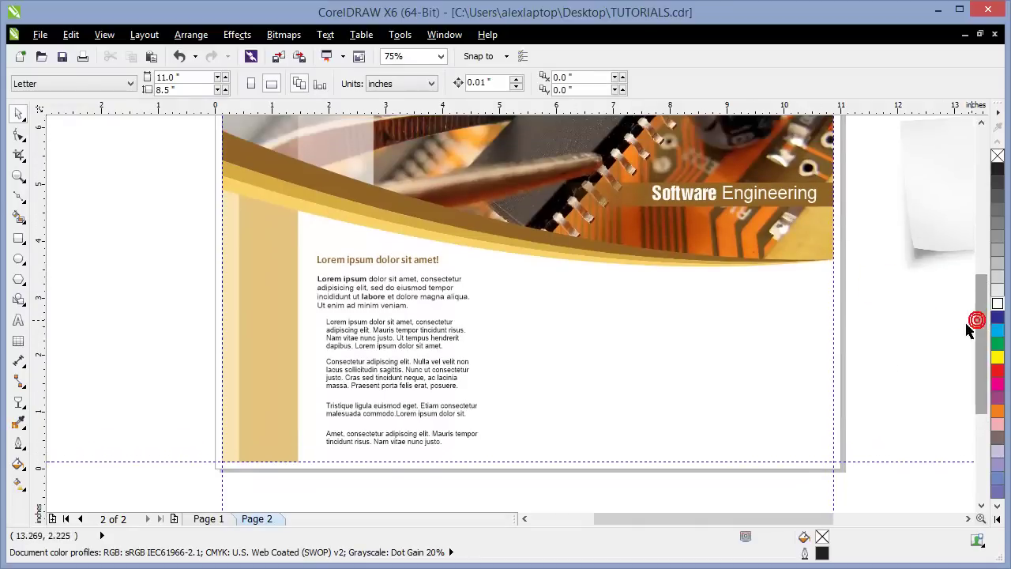
left_click(210, 519)
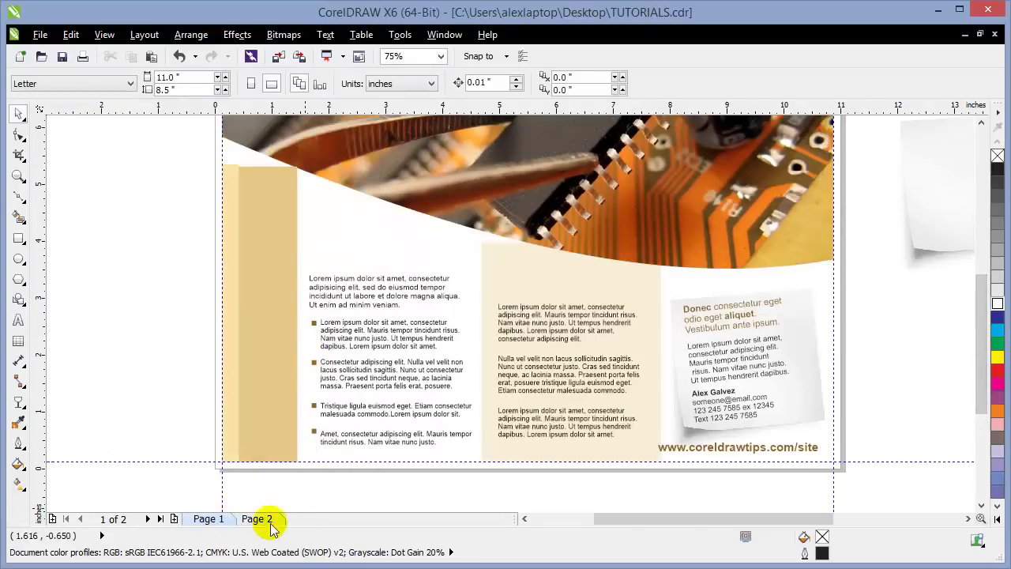
left_click(263, 520)
scroll(289, 386, "up", 2)
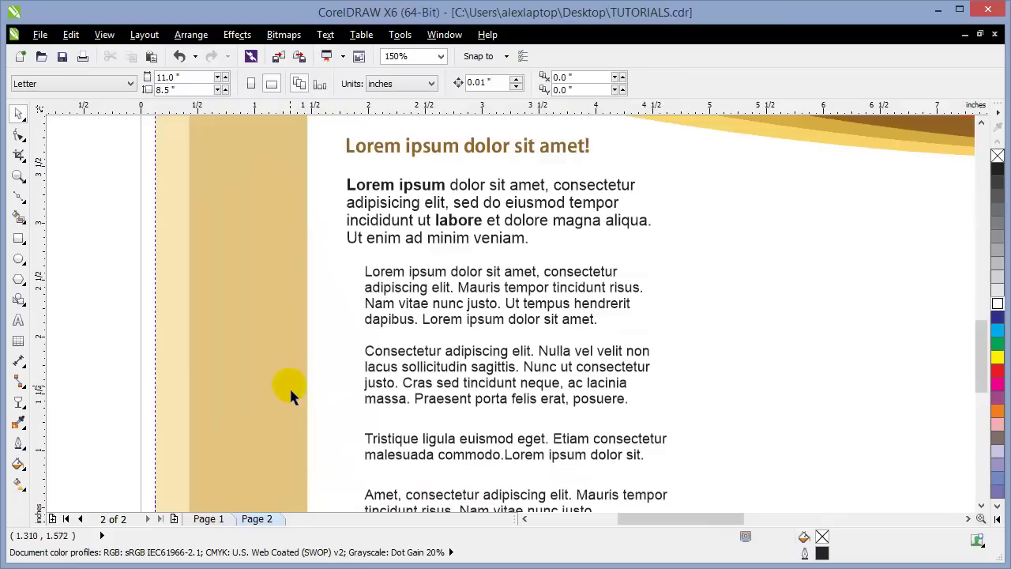
left_click(18, 238)
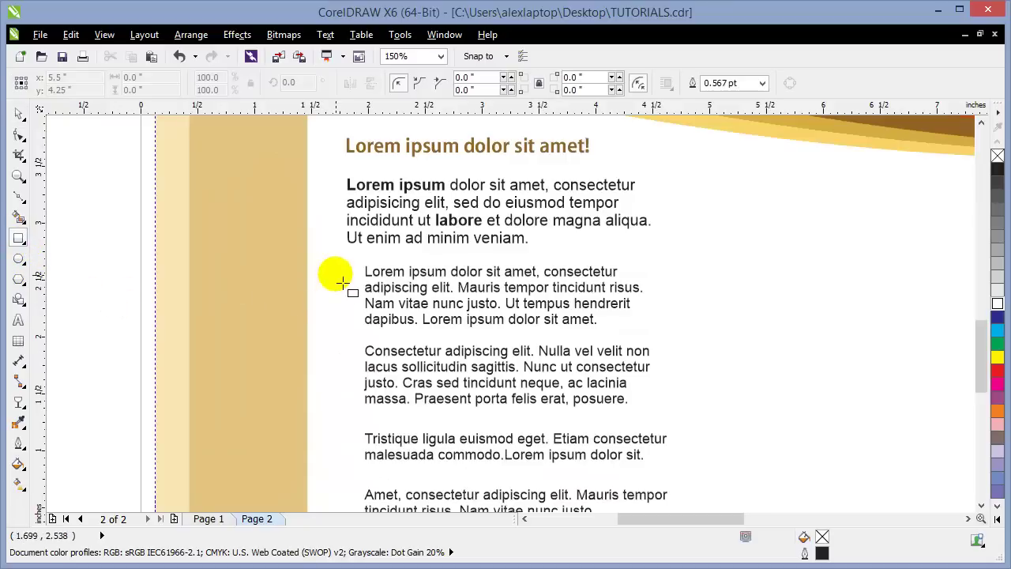
key("ctrl")
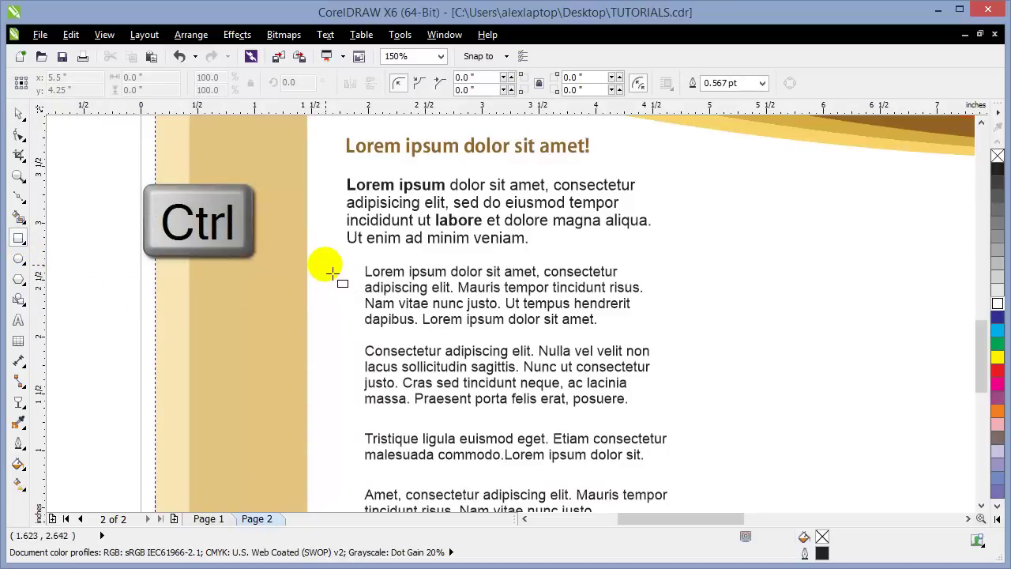
left_click_drag(333, 273, 340, 286)
left_click(19, 113)
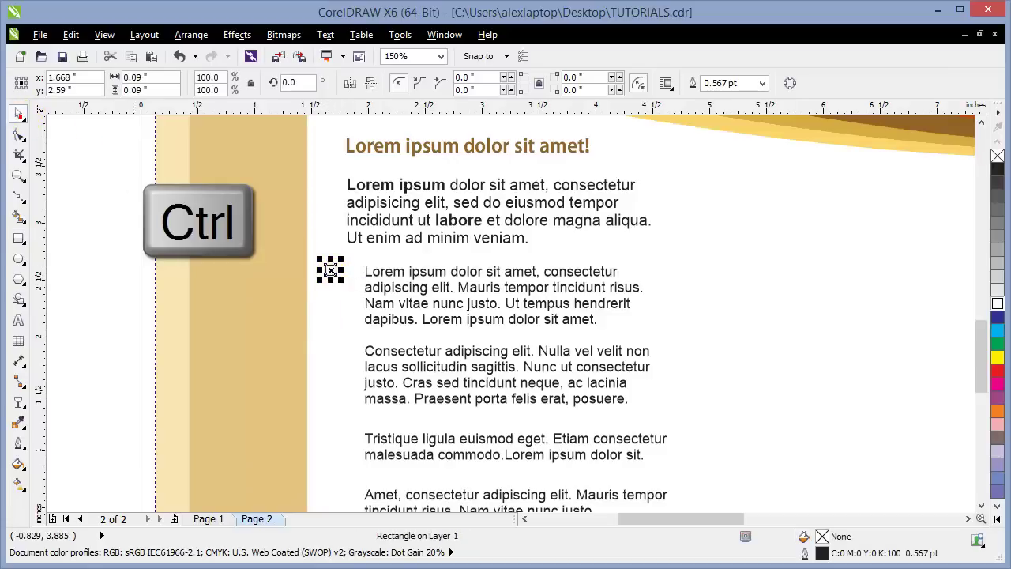
left_click(133, 211)
mouse_move(330, 272)
left_mouse_down()
mouse_move(357, 289)
mouse_move(345, 274)
left_mouse_up()
left_click(102, 334)
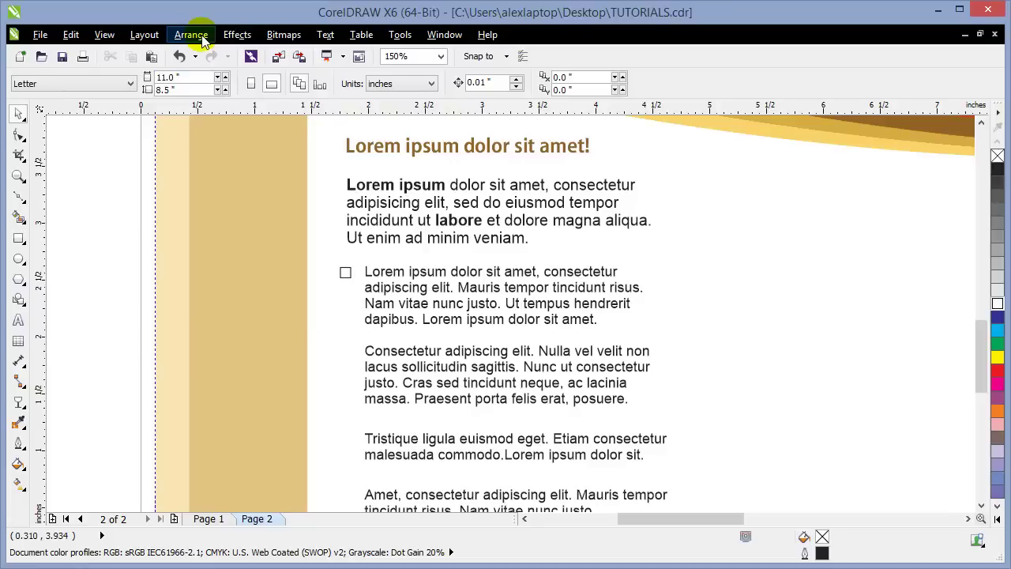
Turn off snapping to guidelines and snapping to objects
left_click(105, 36)
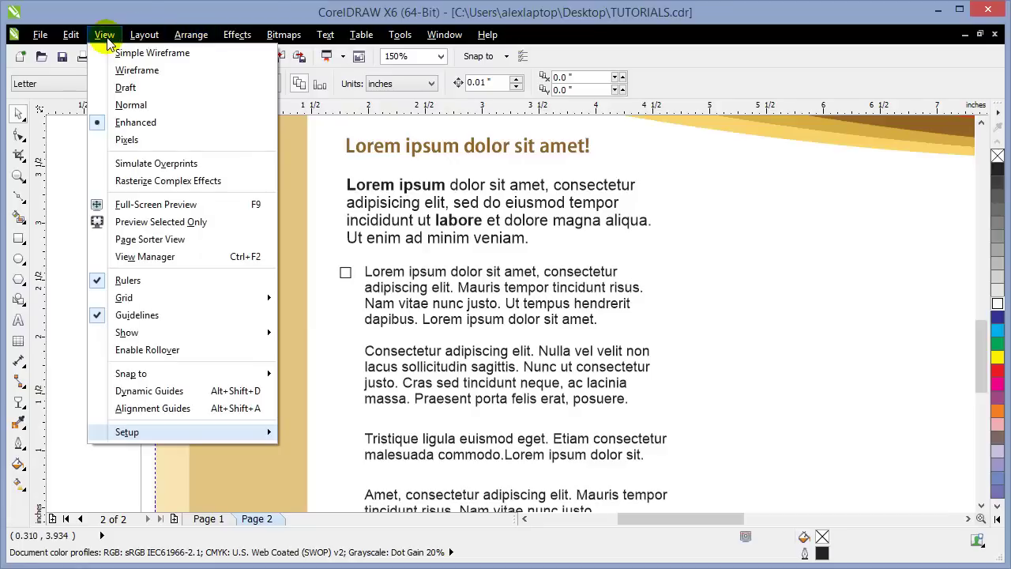
mouse_move(182, 374)
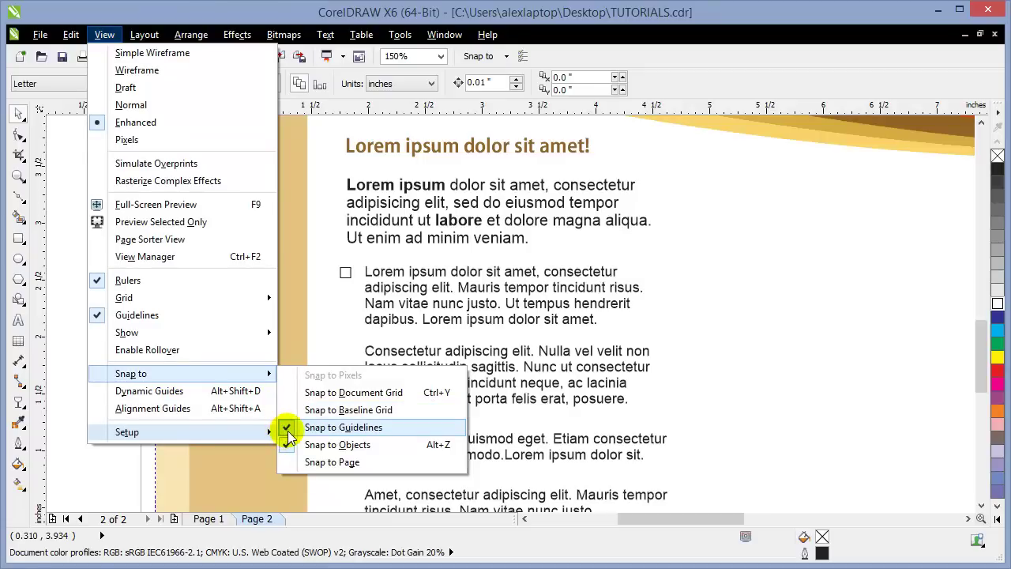
left_click(288, 432)
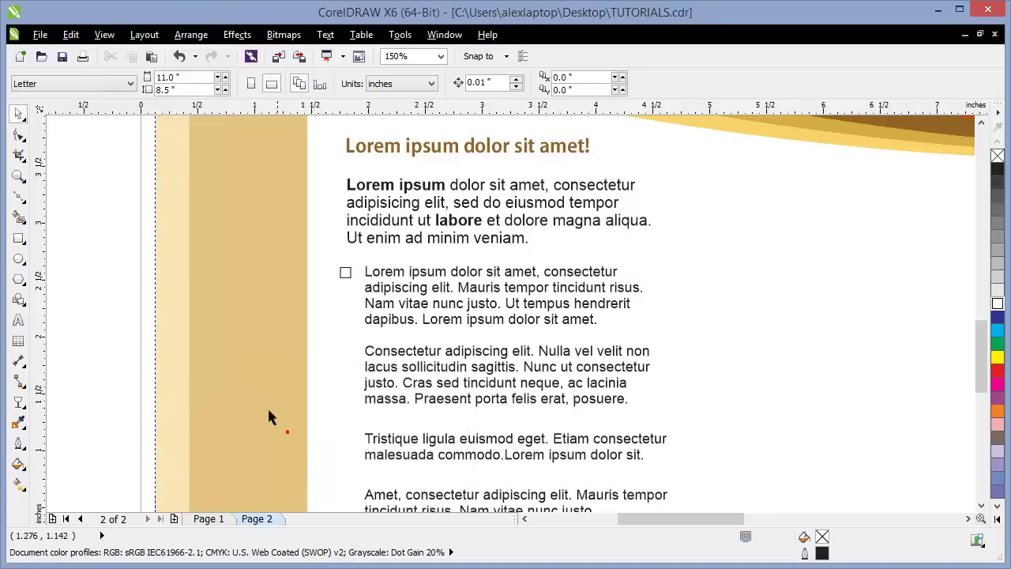
left_click(105, 34)
mouse_move(162, 374)
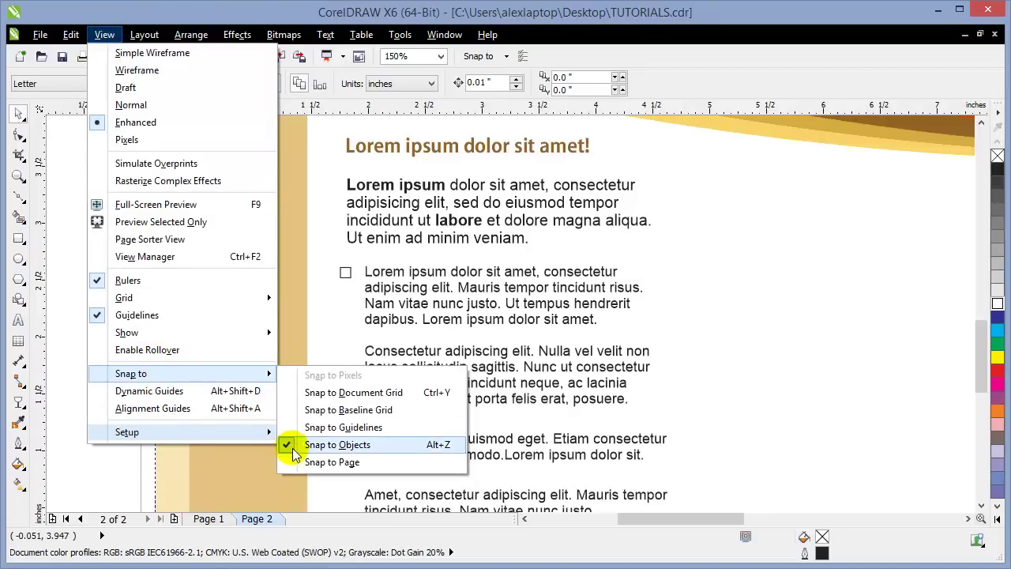
left_click(287, 444)
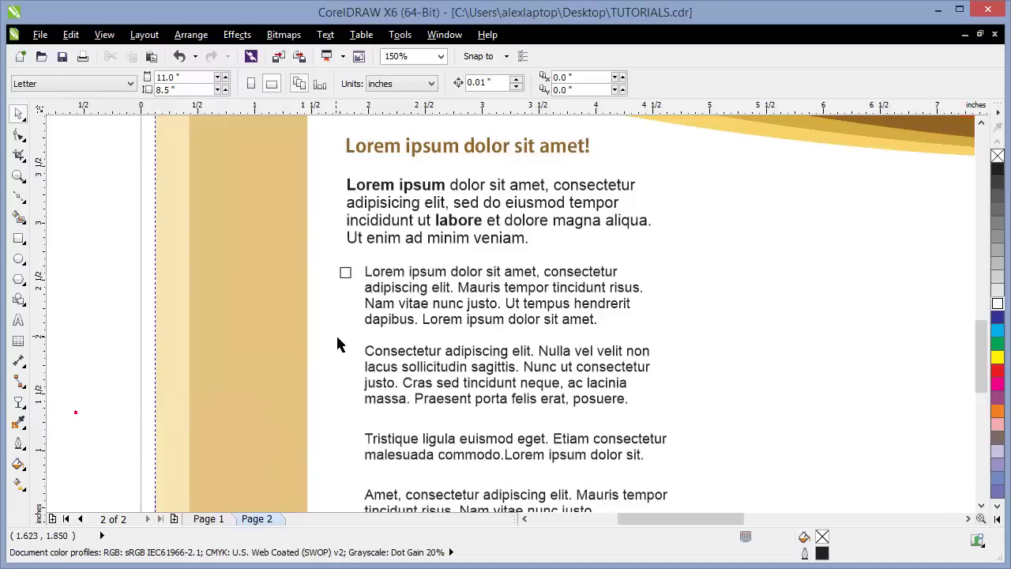
Shift the small square slightly right, closer to the first line of the body text
left_click(346, 278)
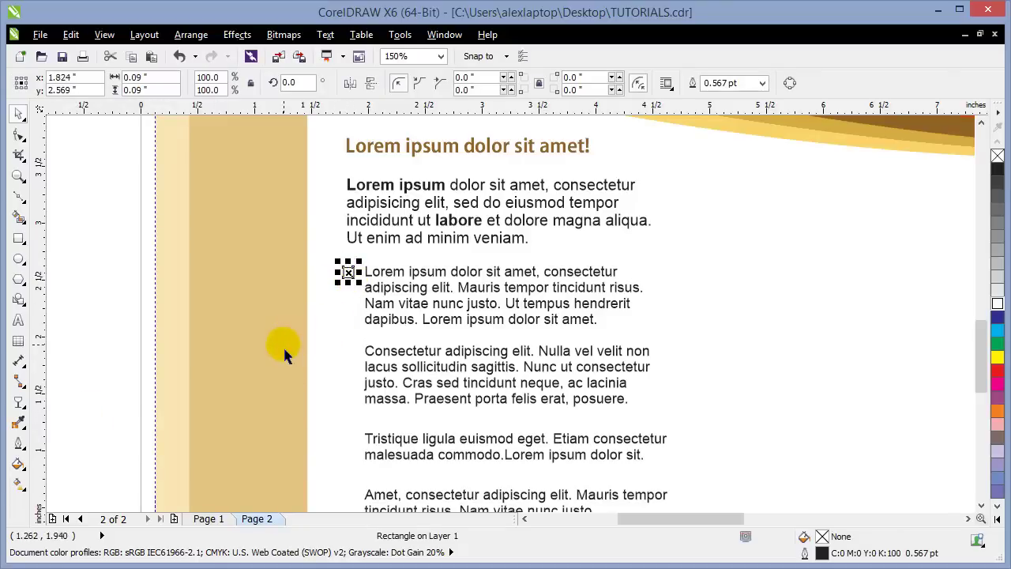
scroll(282, 346, "down", 1)
left_click(162, 361)
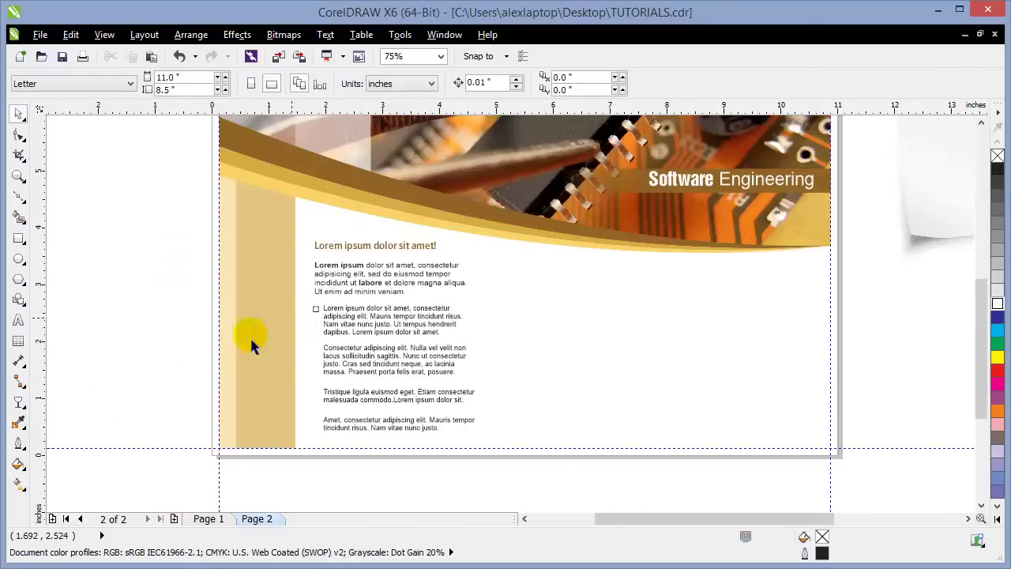
Fill the small square bullet with the dark brown C:35 M:57 Y:100 K:21 sampled from the upper curve
left_click(19, 422)
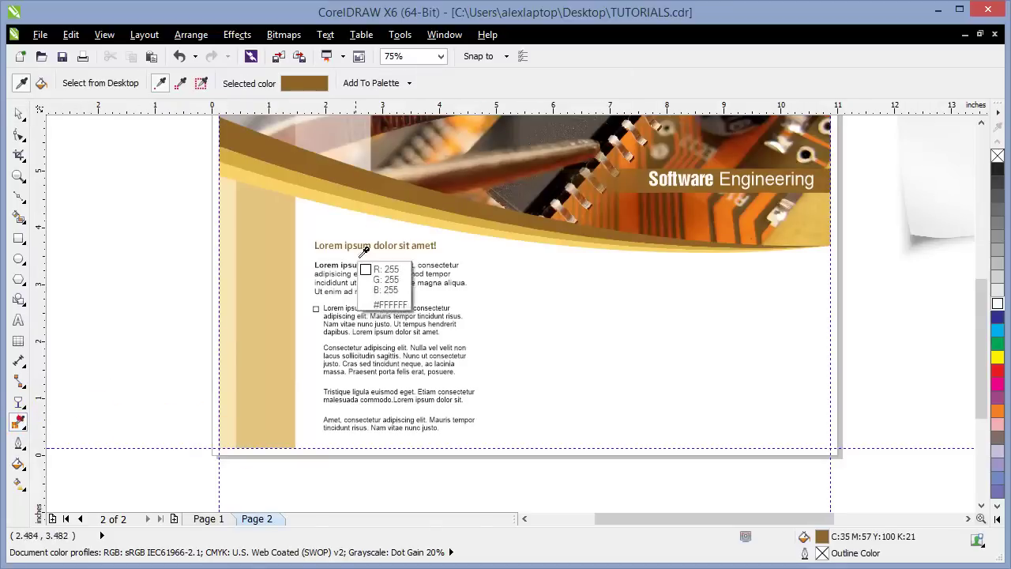
left_click(377, 186)
left_click(317, 309)
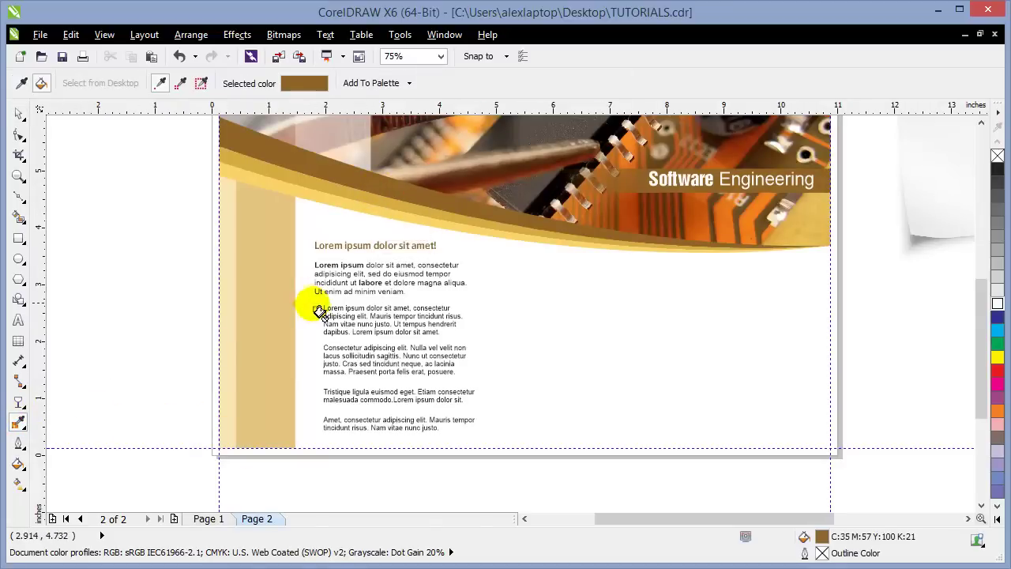
Apply the sampled dark brown C:35 M:57 Y:100 K:21 to the square bullet on Page 2 and remove its outline
scroll(317, 317, "up", 2)
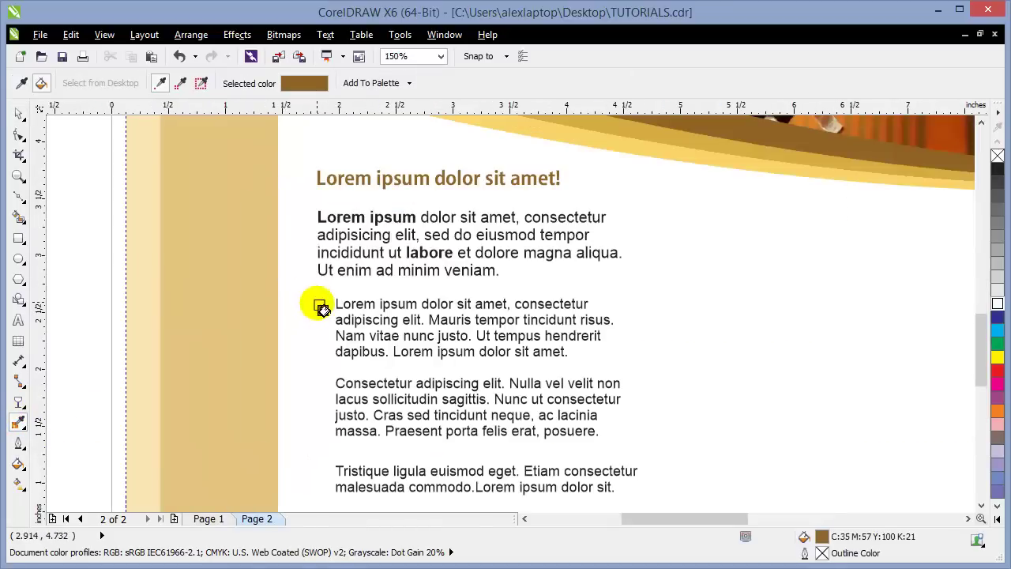
left_click(319, 308)
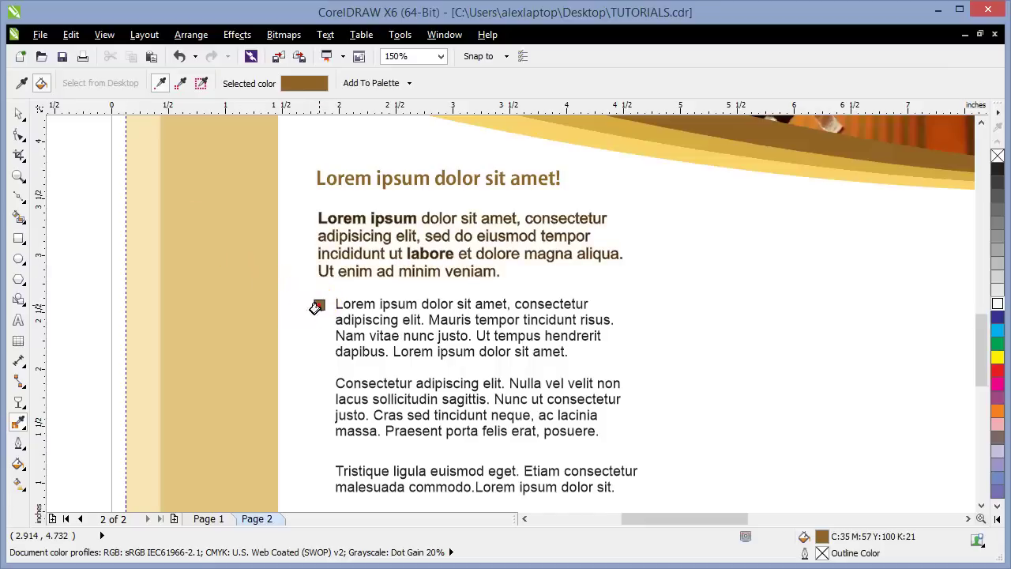
left_click(18, 113)
left_click(319, 312)
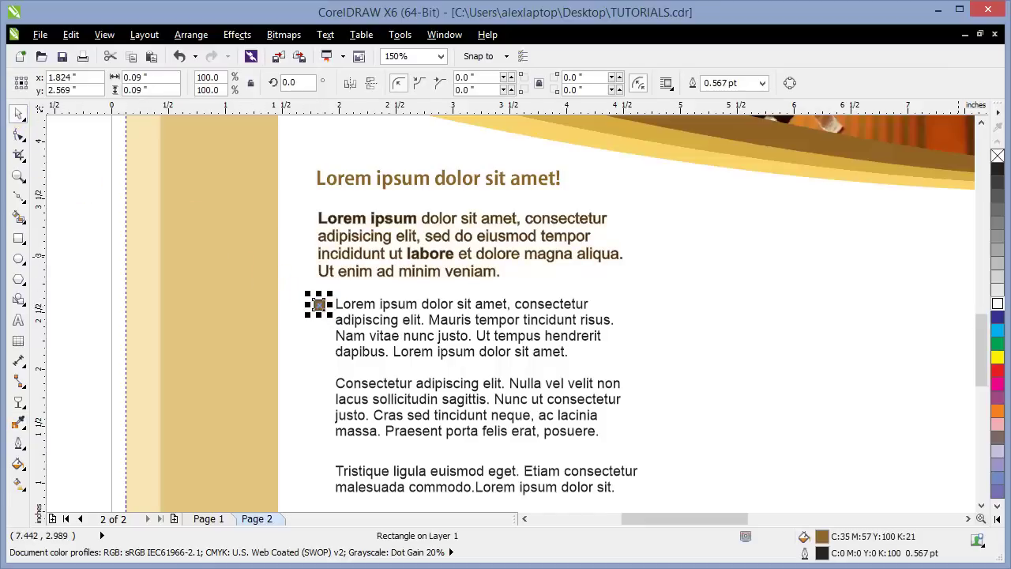
right_click(997, 158)
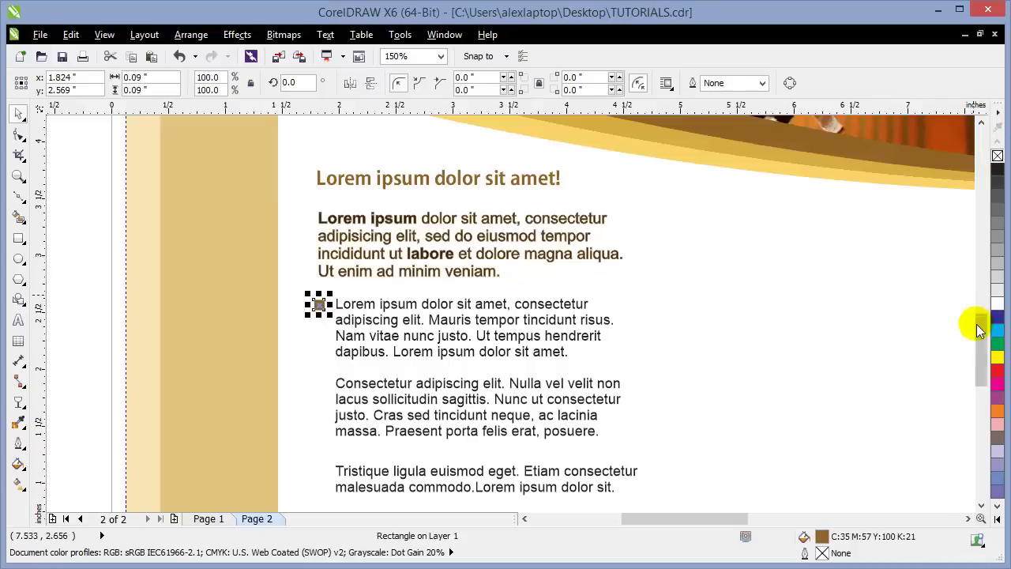
Copy the brown square bullet straight down to the first line of each of the other three body paragraphs
left_click_drag(981, 323, 980, 354)
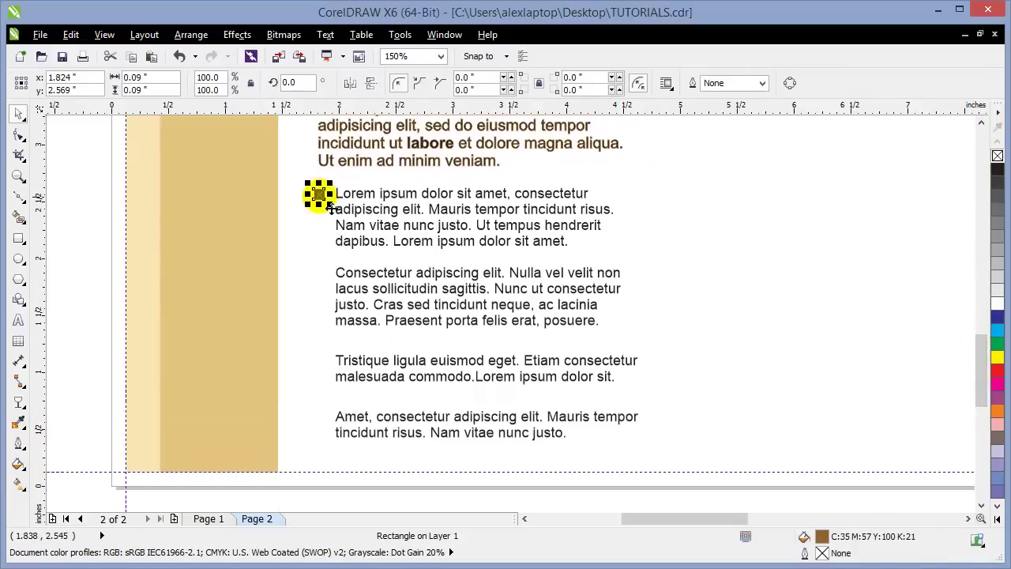
left_click_drag(330, 243, 318, 371)
left_click(318, 272)
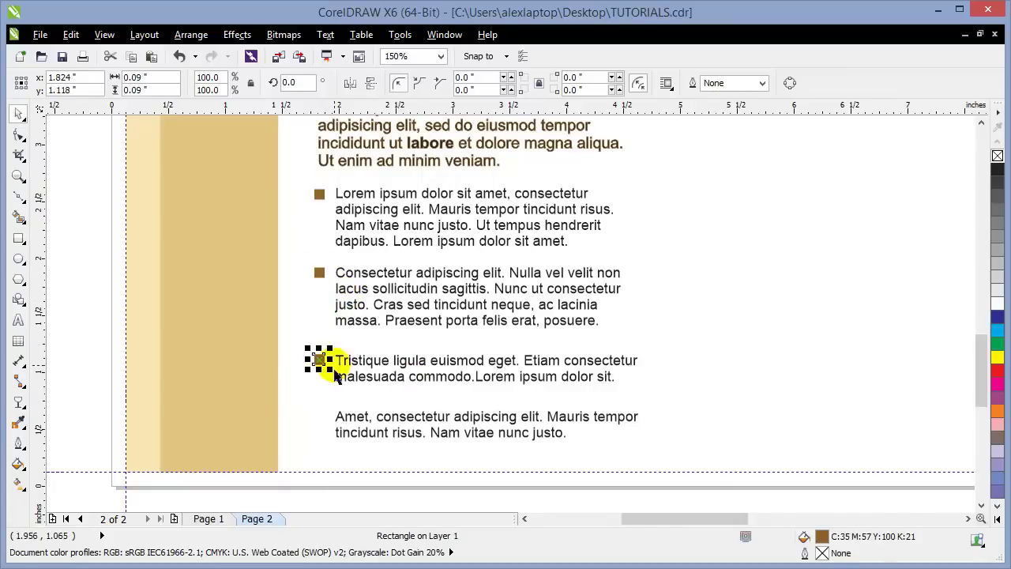
left_click_drag(319, 416, 319, 417)
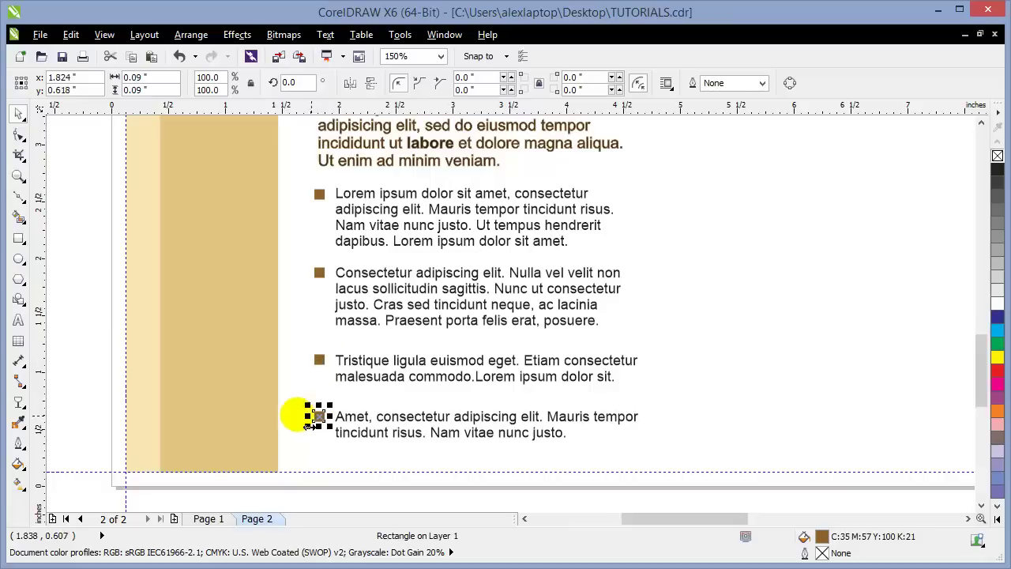
left_click(106, 417)
key("F4")
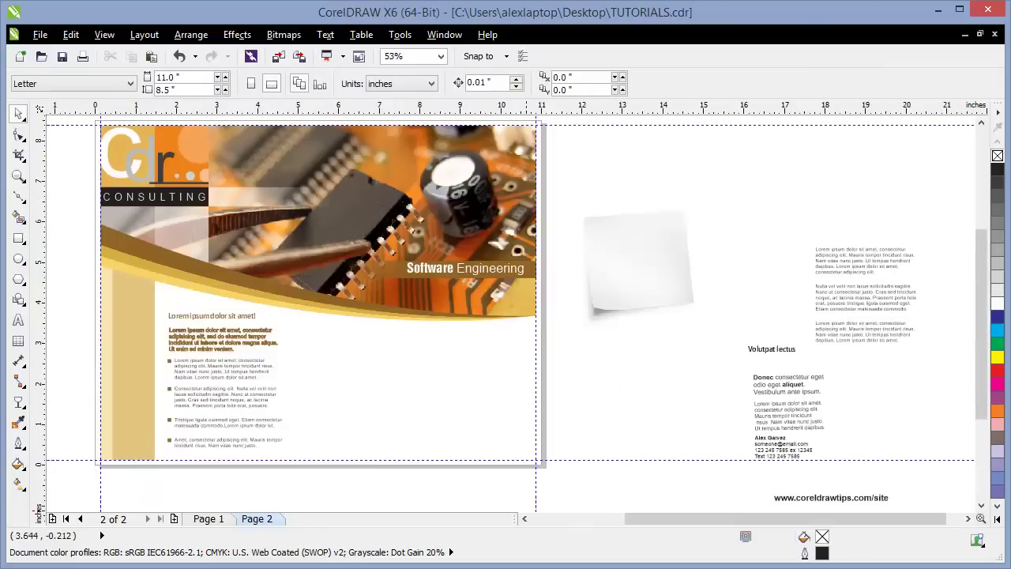
Remove the brown hairline outline from the bold-accented intro paragraph under the heading
left_click(219, 348)
scroll(142, 338, "up", 2)
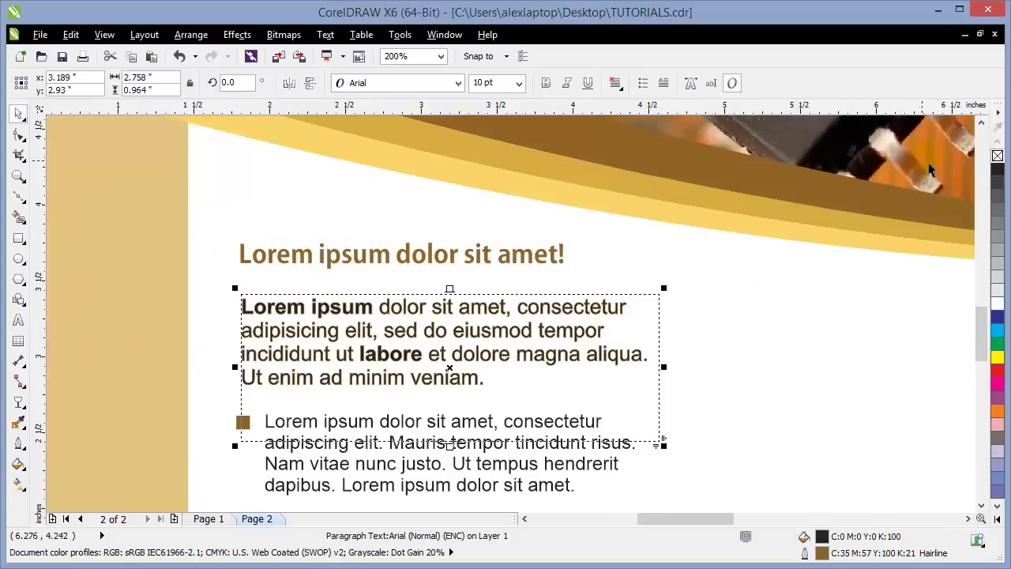
right_click(998, 157)
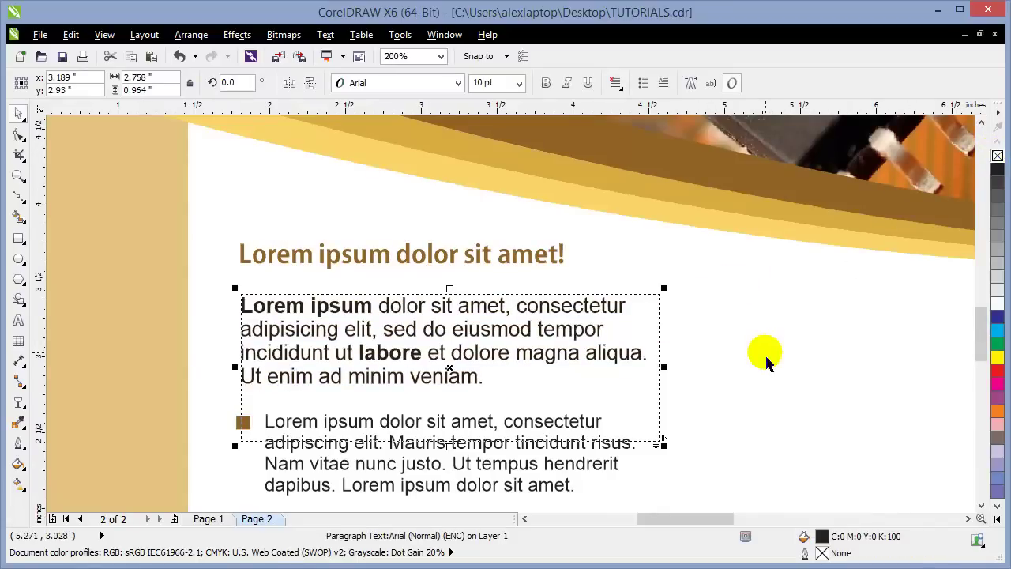
scroll(766, 357, "down", 1)
left_click(85, 328)
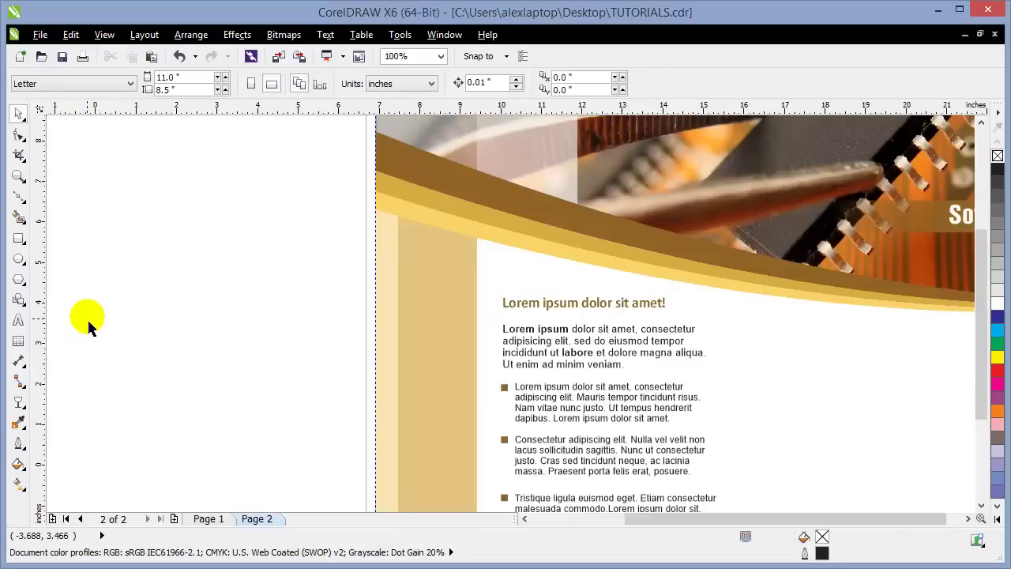
key("F4")
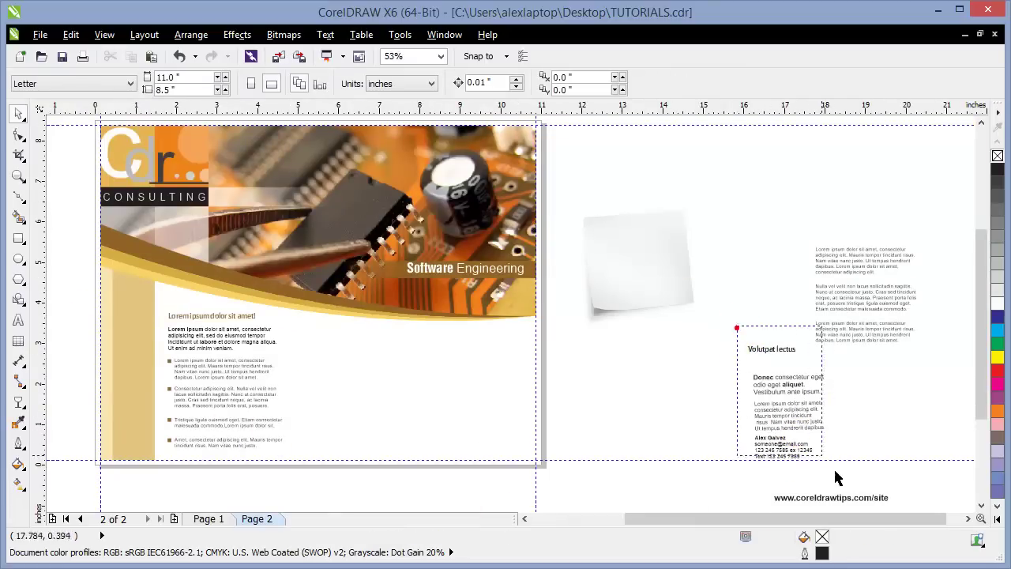
left_click_drag(731, 320, 848, 466)
left_click_drag(824, 417, 380, 420)
left_click(809, 255)
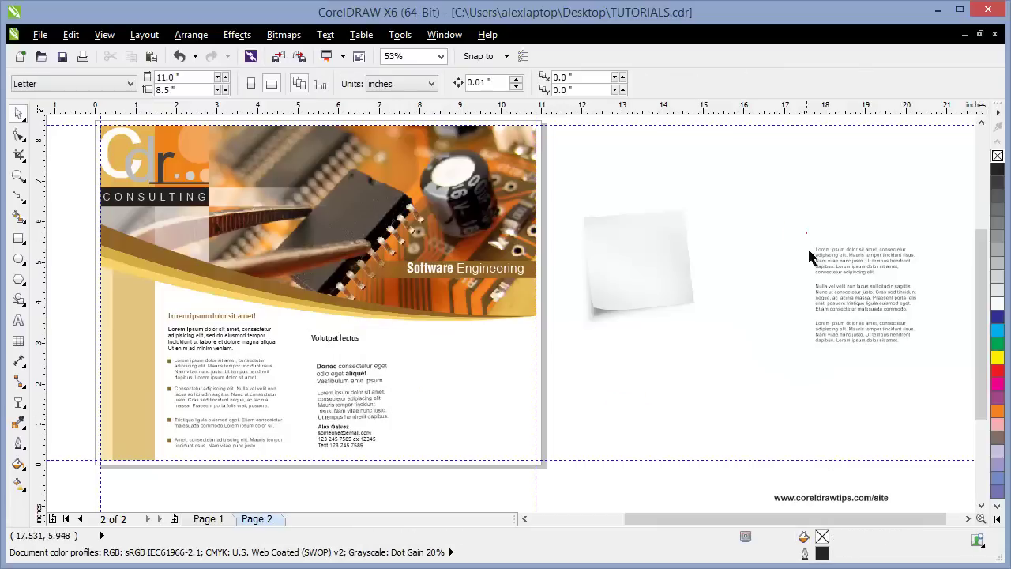
left_click_drag(891, 334, 829, 435)
left_click(327, 491)
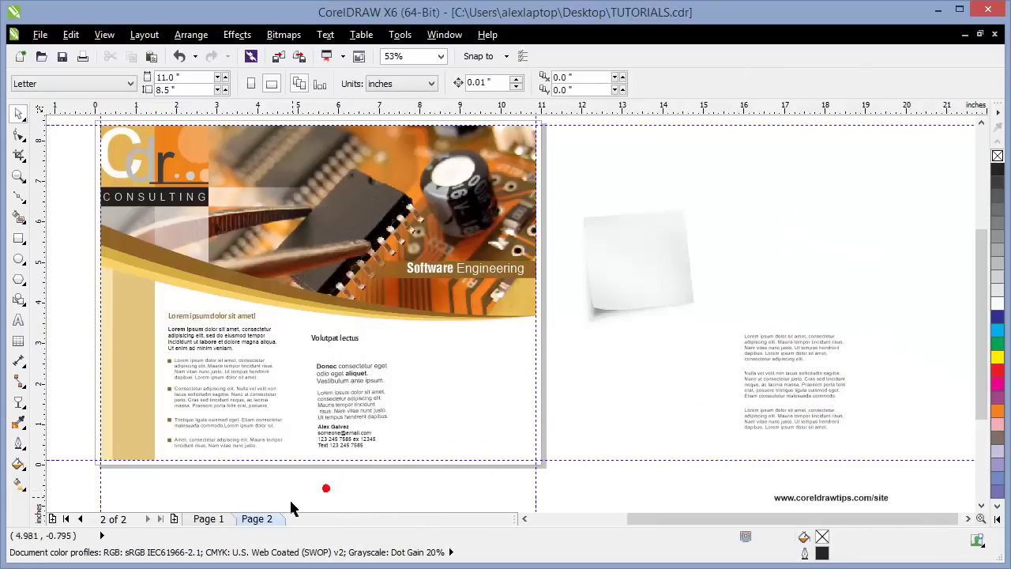
left_click_drag(443, 321, 308, 454)
left_click_drag(363, 379, 579, 372)
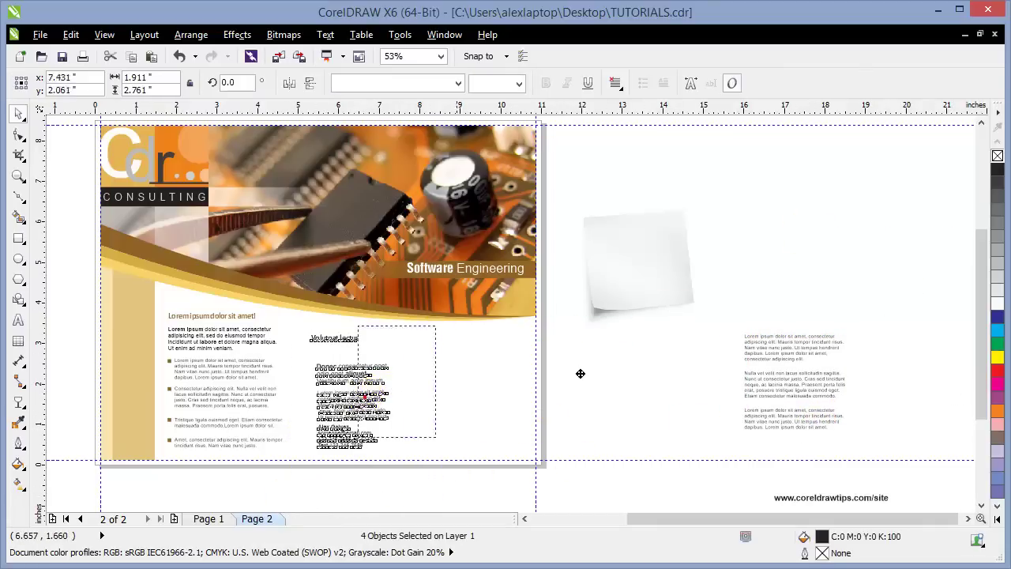
Move the three-paragraph text block from the pasteboard onto Page 2 as a second column beside the bulleted paragraphs
left_click_drag(826, 296, 826, 296)
left_click_drag(779, 388, 332, 399)
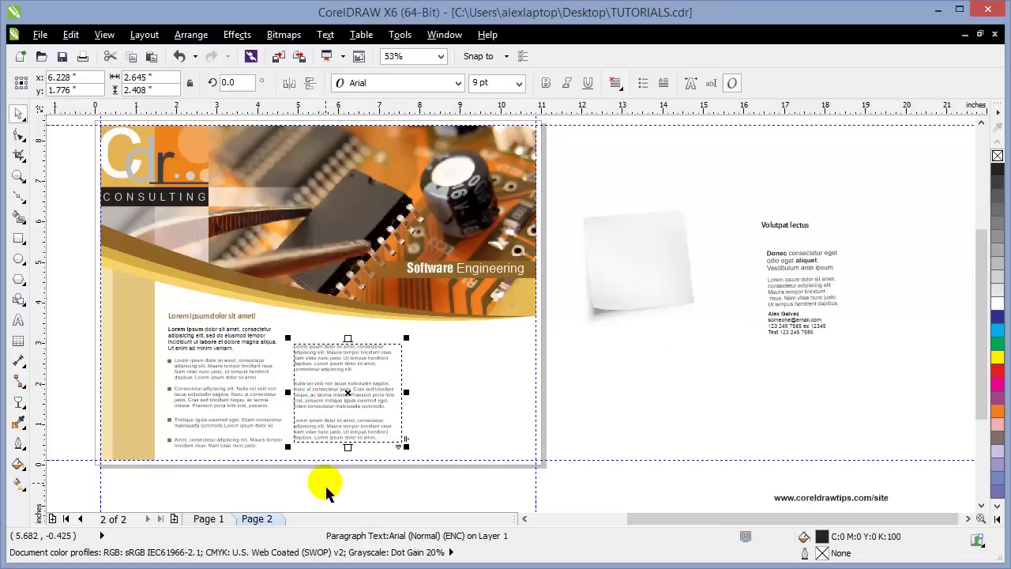
left_click(325, 482)
Check the second text column on Page 1, then activate the Rectangle tool on Page 2 with snapping to guidelines turned on
left_click(194, 515)
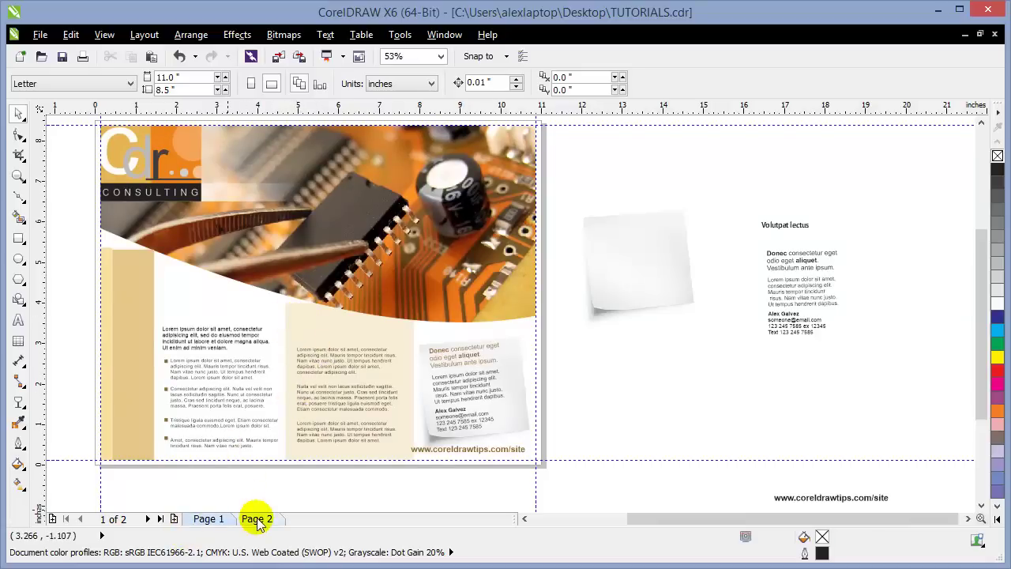
left_click(16, 244)
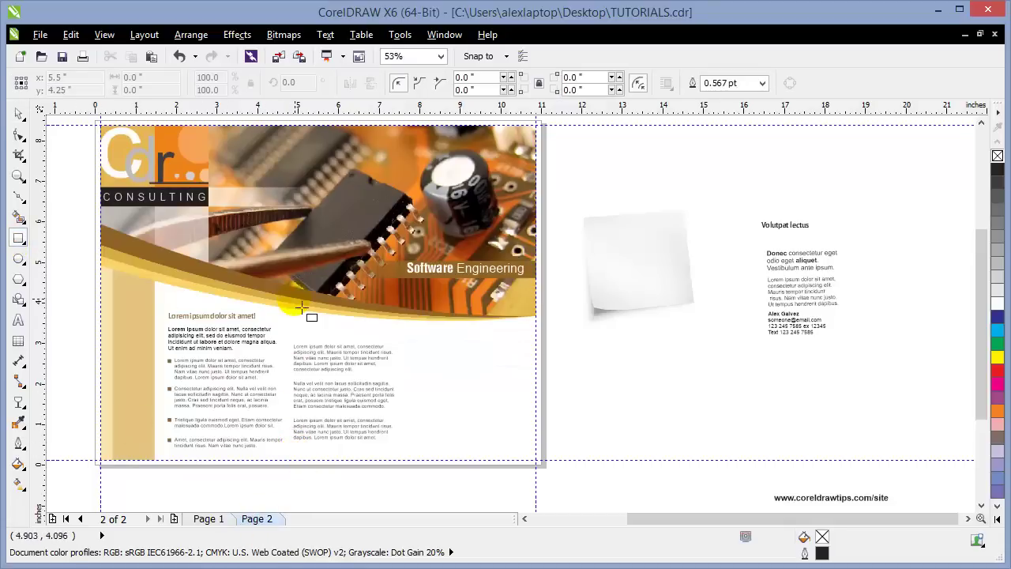
scroll(273, 354, "up", 2)
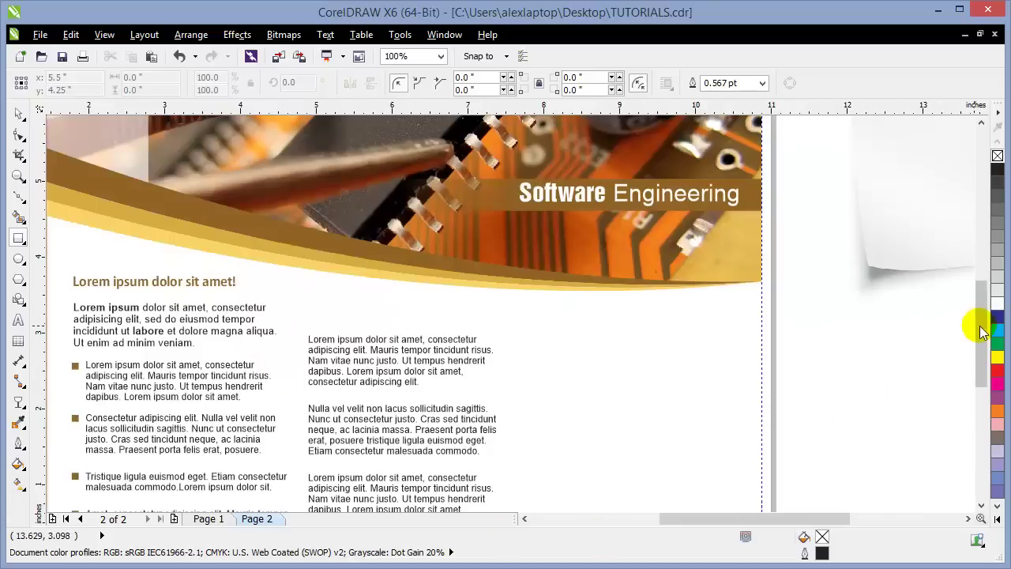
left_click_drag(987, 327, 987, 351)
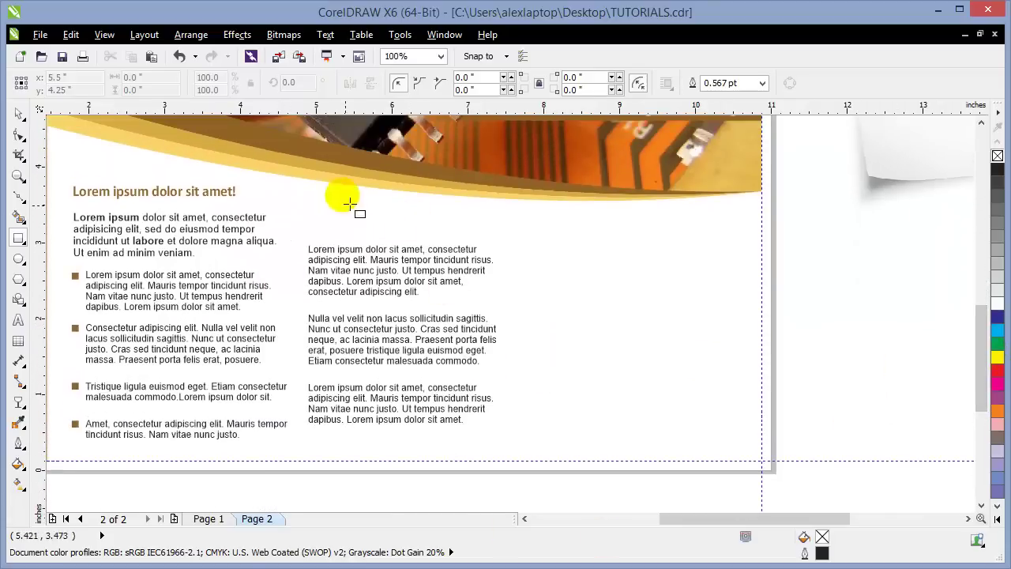
left_click(105, 35)
mouse_move(142, 376)
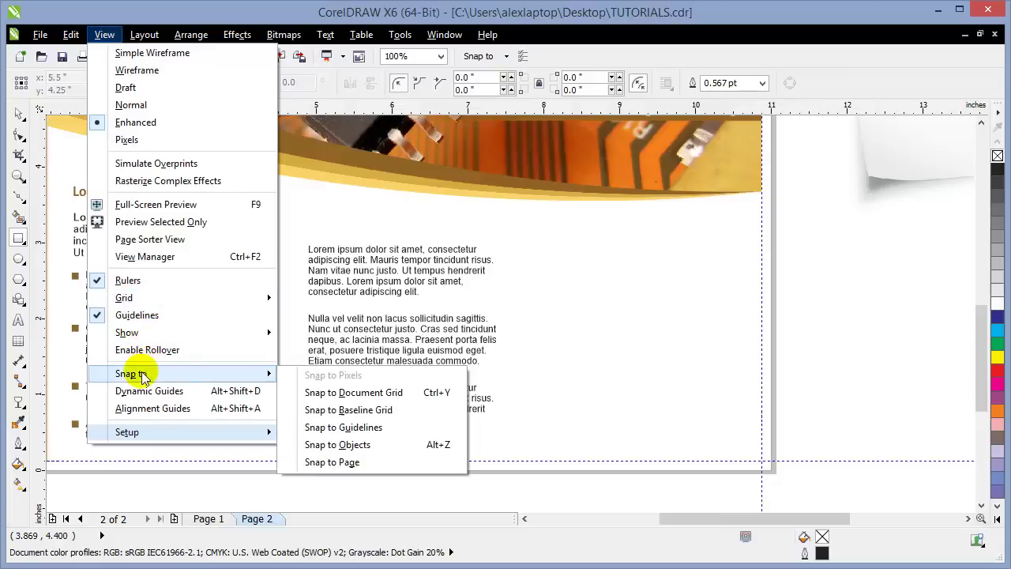
left_click(332, 431)
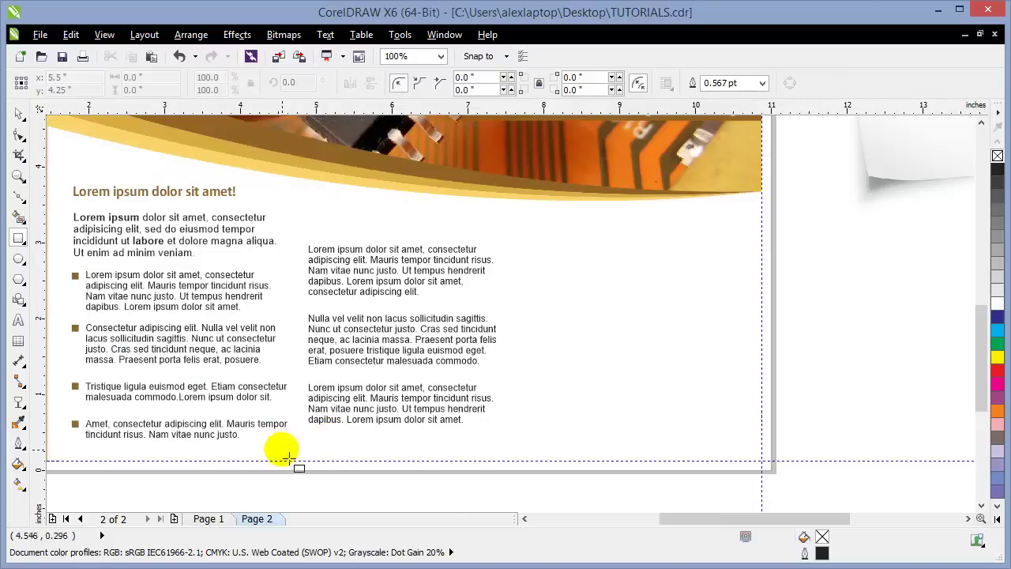